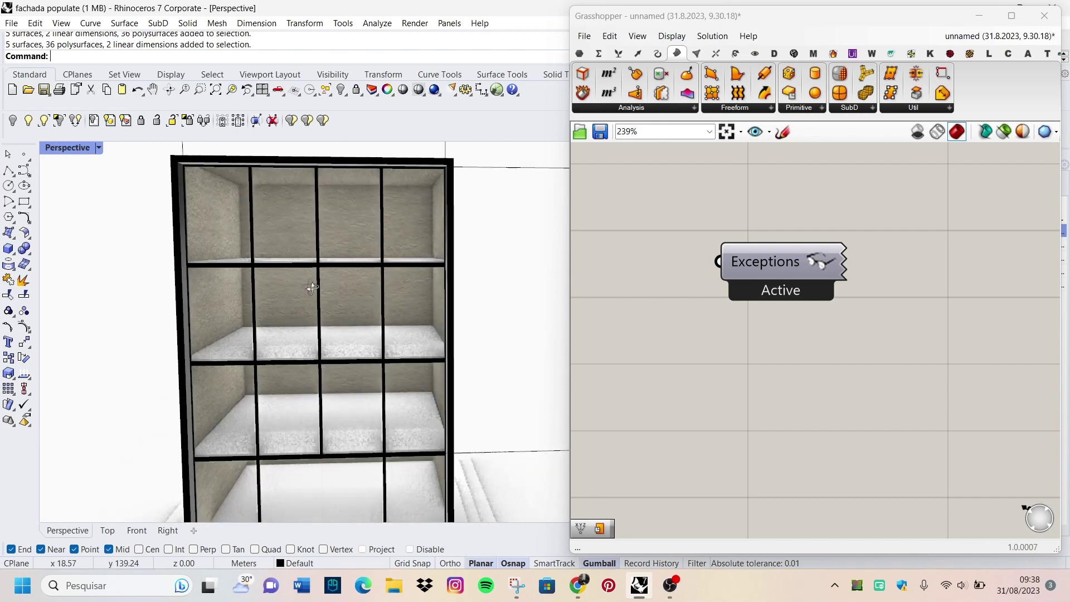
Orbit around the 'fachada populate' facade, then minimize Grasshopper to reveal the Rhino model.
right_click_drag(313, 287, 259, 272)
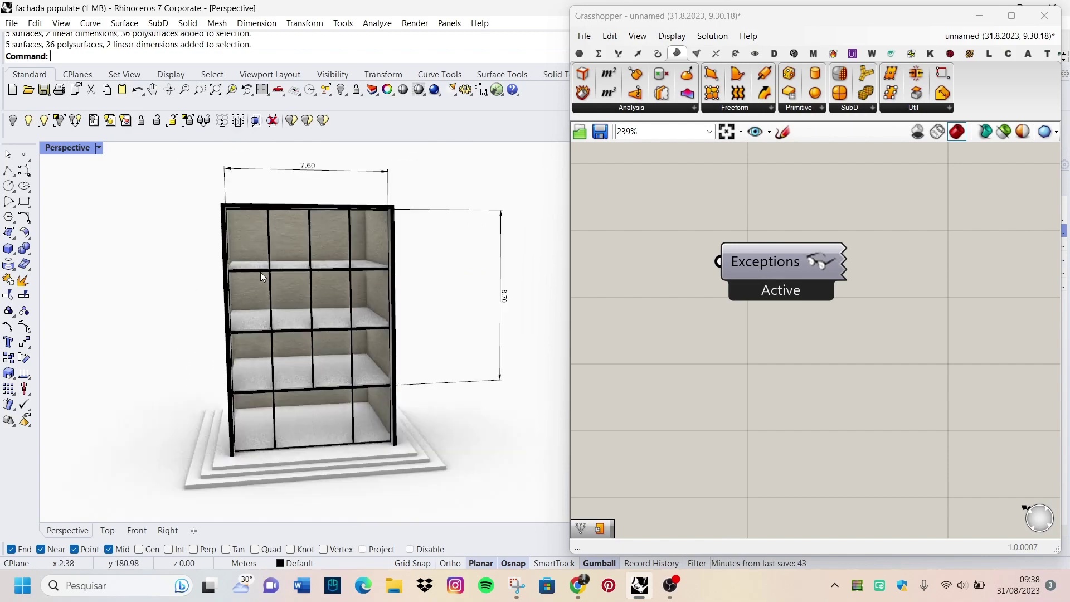
scroll(260, 272, "up", 2)
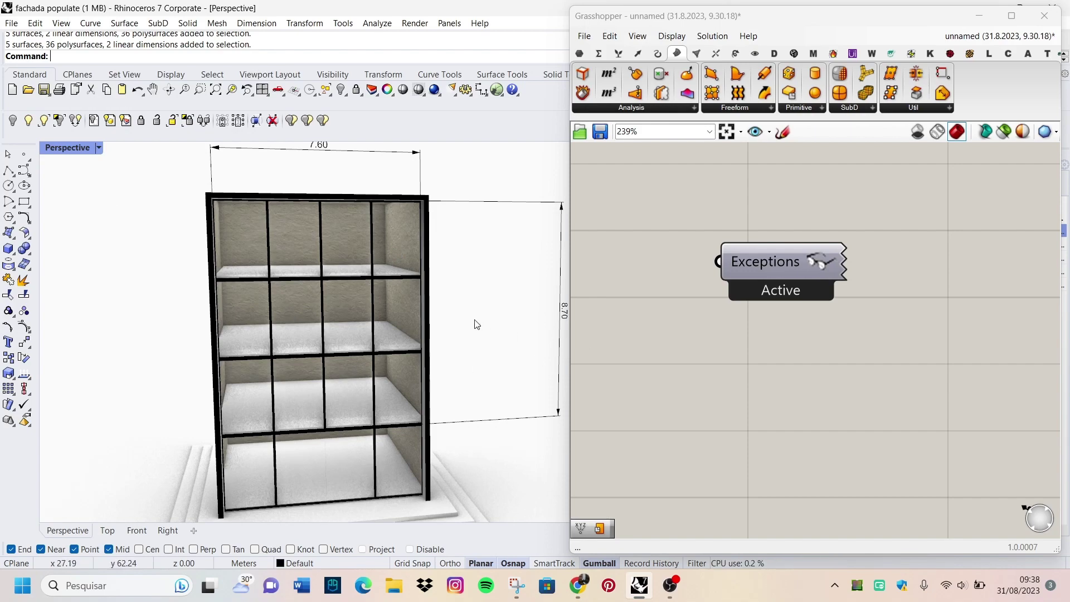
right_click_drag(477, 324, 421, 310)
scroll(280, 330, "up", 2)
right_click_drag(247, 344, 255, 336)
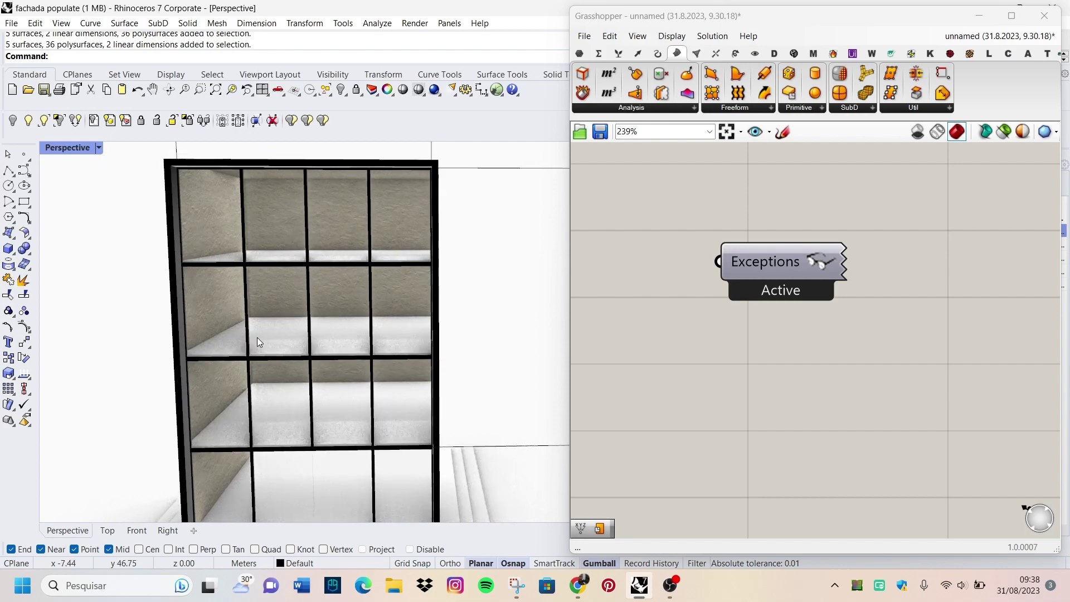
right_click_drag(262, 337, 302, 339)
scroll(273, 311, "down", 5)
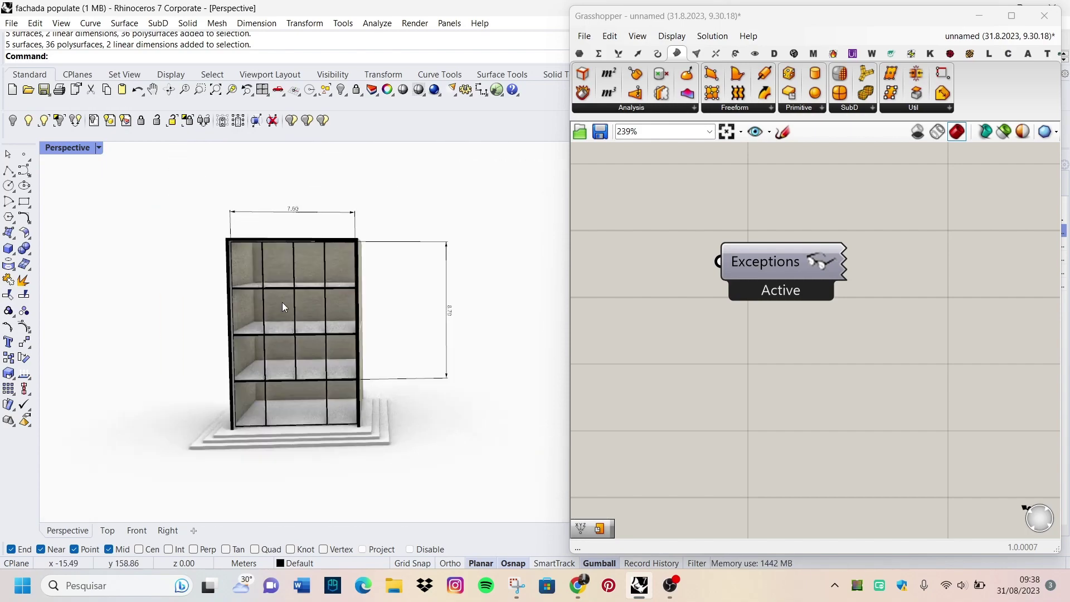
scroll(294, 298, "up", 2)
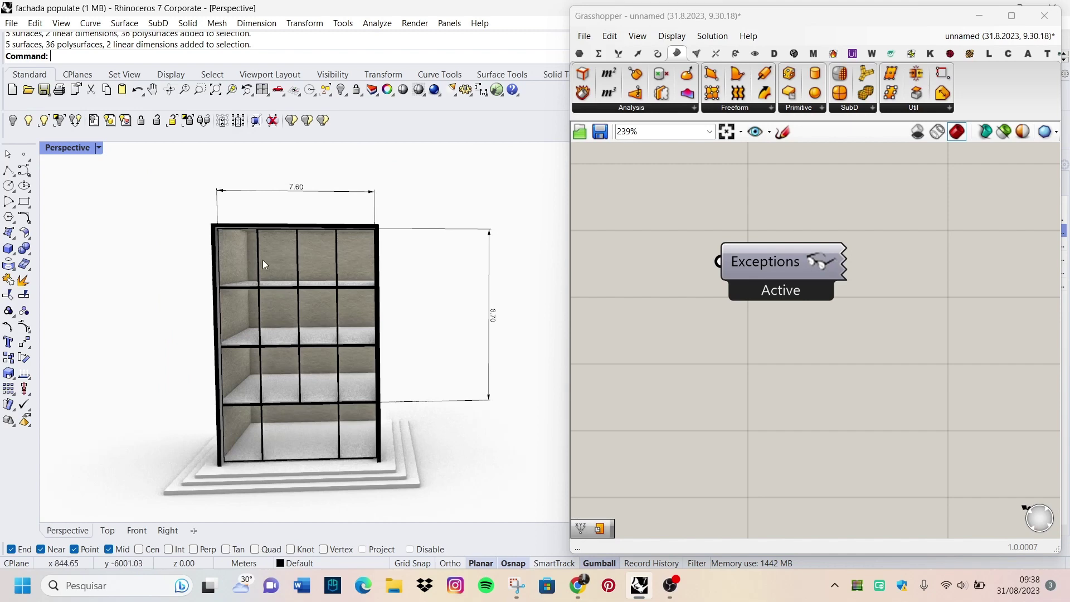
left_click(979, 20)
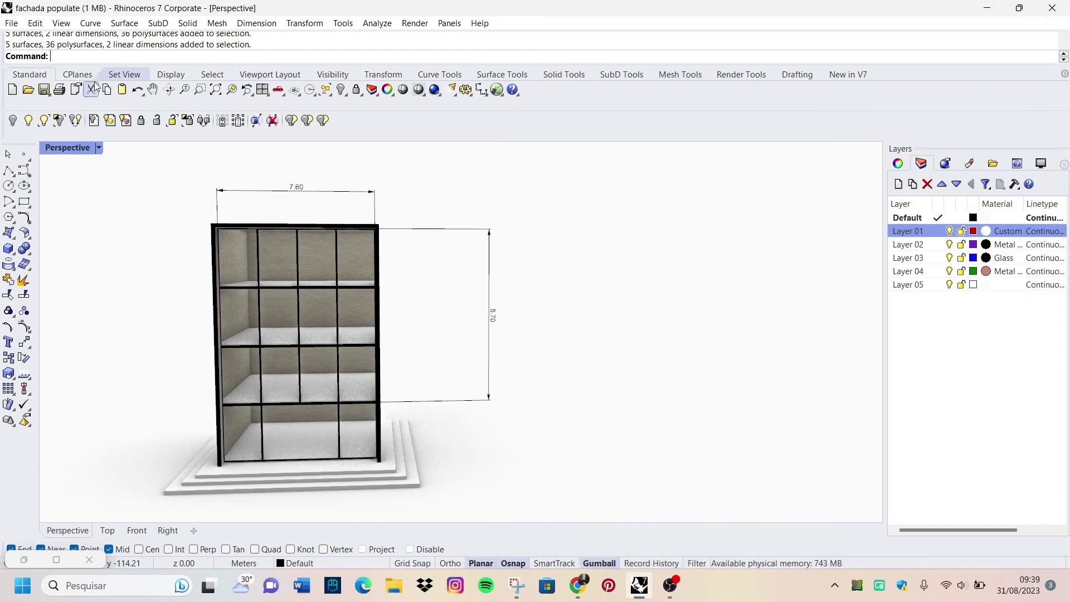
Maximize the Front viewport and zoom to frame the facade.
double_click(69, 148)
double_click(56, 341)
scroll(306, 298, "down", 3)
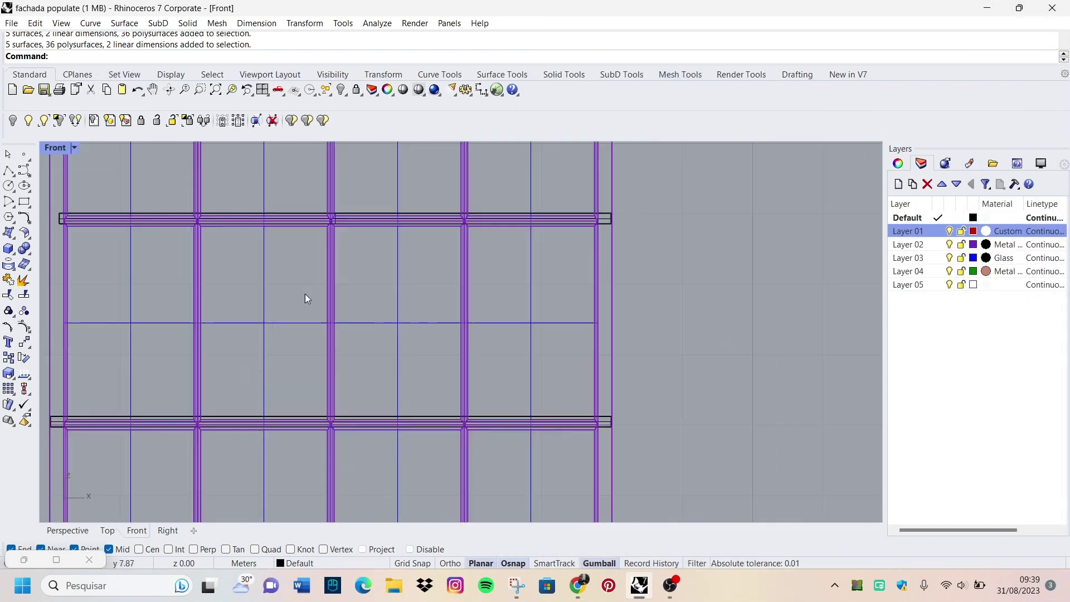
scroll(323, 276, "down", 3)
scroll(582, 253, "down", 3)
scroll(479, 184, "up", 5)
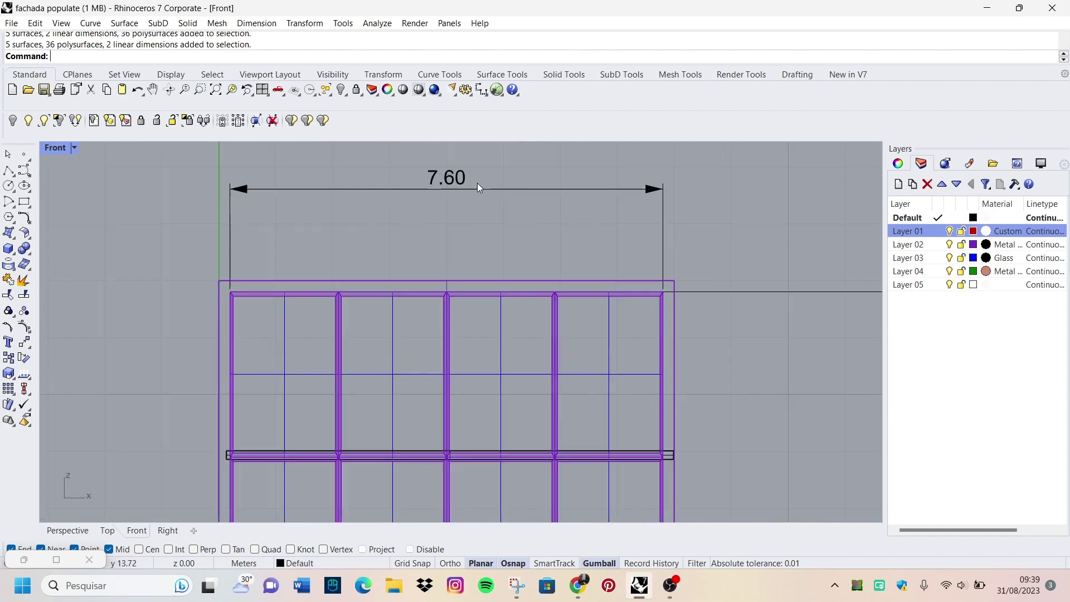
scroll(490, 211, "up", 1)
scroll(499, 225, "down", 2)
scroll(692, 357, "up", 2)
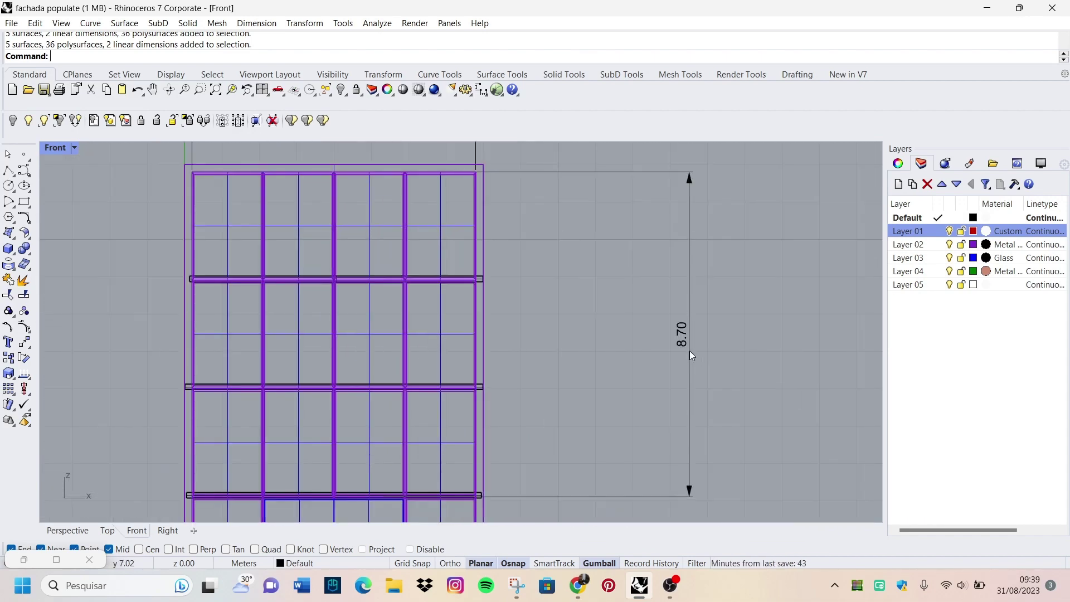
scroll(692, 357, "down", 2)
scroll(142, 219, "up", 2)
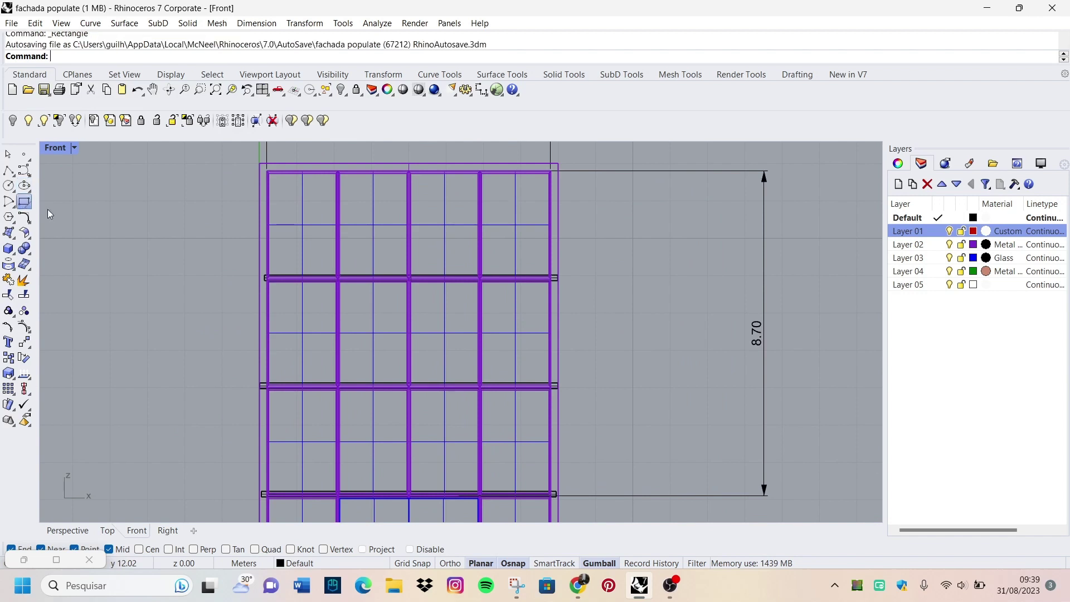
Draw a rectangle from the facade's top-left corner to the slab junction point.
left_click(24, 202)
scroll(276, 182, "up", 2)
scroll(275, 178, "up", 2)
left_click(274, 172)
scroll(346, 234, "down", 2)
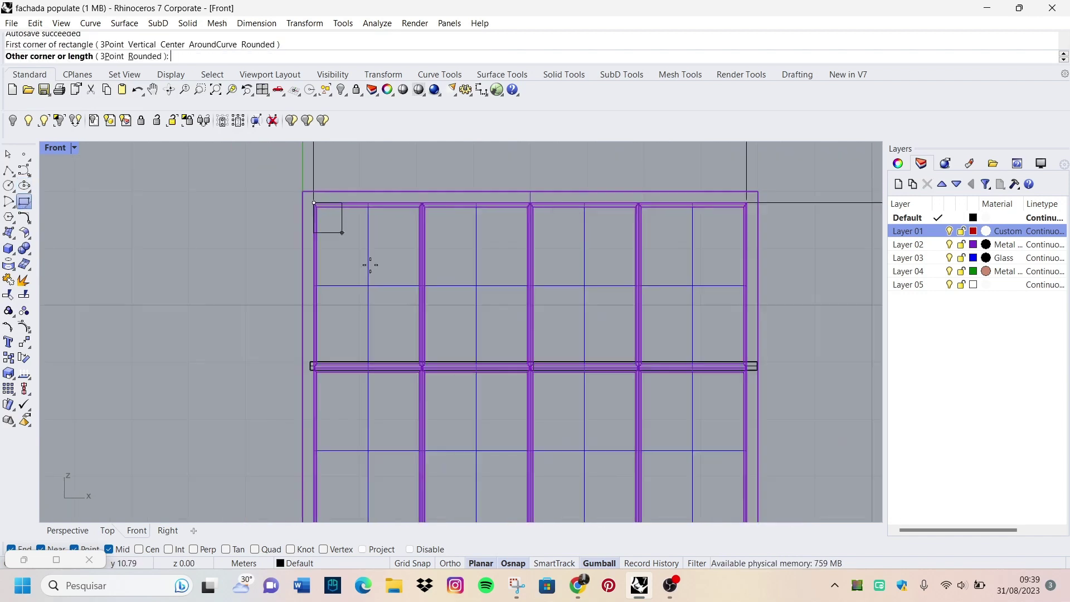
scroll(446, 345, "down", 2)
scroll(518, 418, "up", 3)
scroll(509, 384, "up", 1)
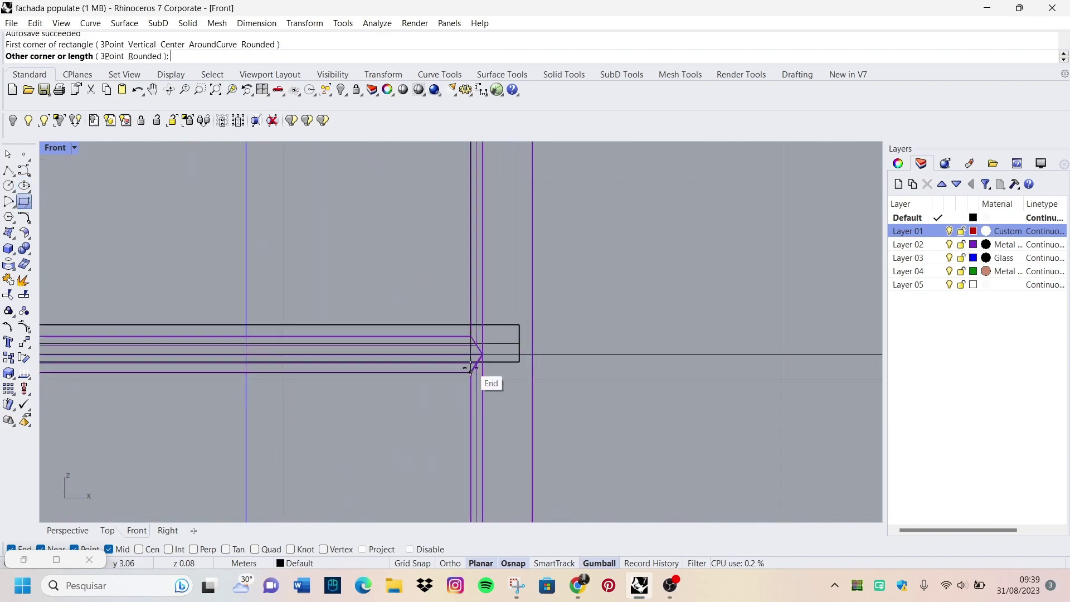
scroll(485, 373, "down", 2)
scroll(529, 387, "up", 2)
scroll(489, 377, "up", 2)
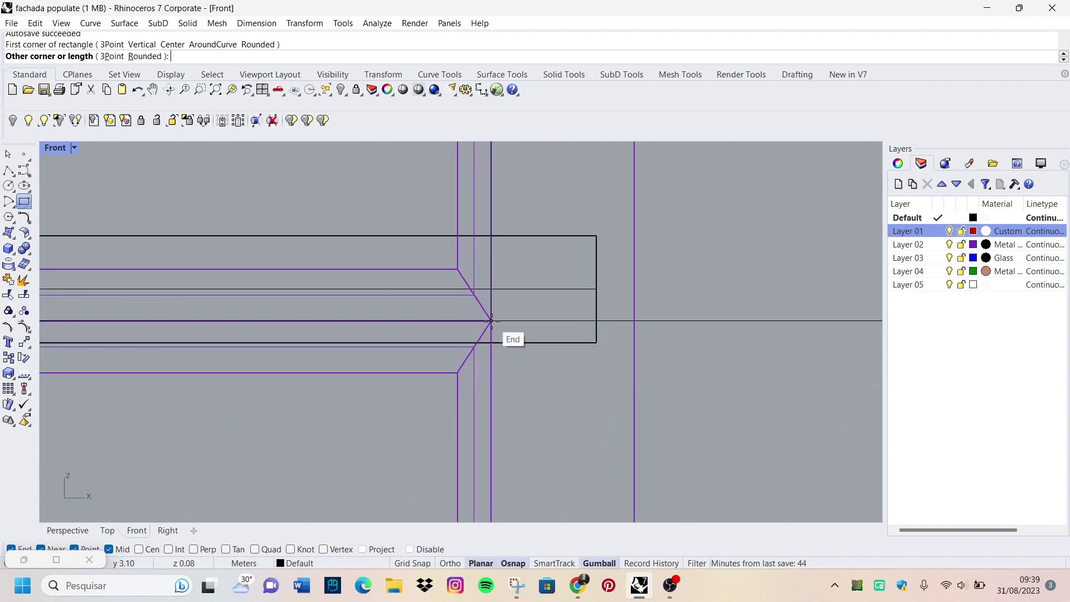
left_click(490, 321)
scroll(495, 367, "down", 1)
scroll(499, 376, "down", 3)
scroll(446, 312, "down", 2)
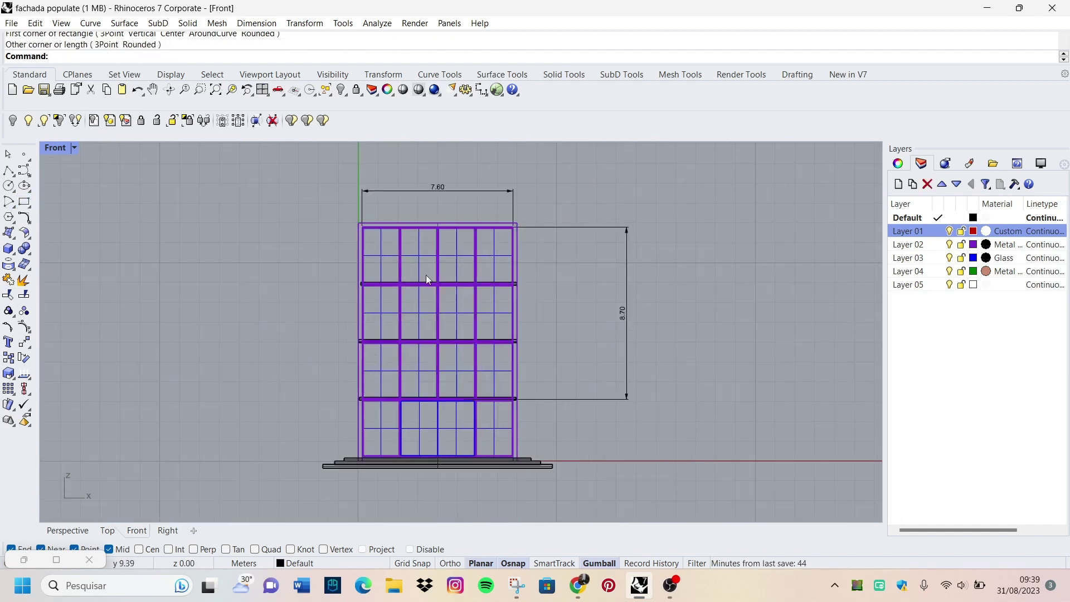
Maximize the Perspective viewport and orbit to view the facade from the side.
double_click(55, 150)
double_click(487, 150)
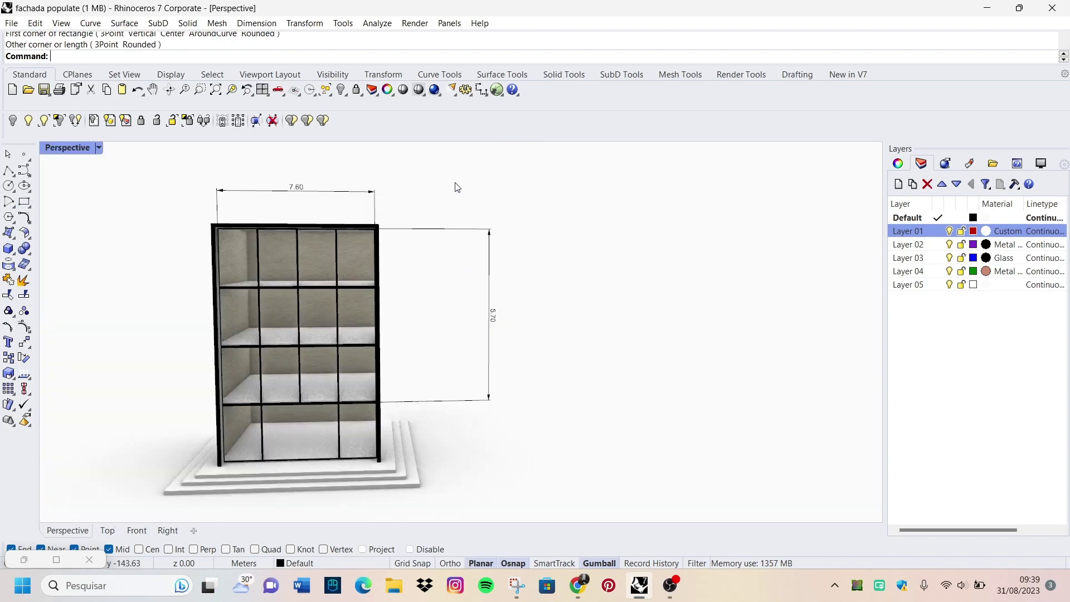
mouse_move(454, 184)
right_mouse_down()
mouse_move(245, 241)
mouse_move(136, 286)
mouse_move(166, 261)
right_mouse_up()
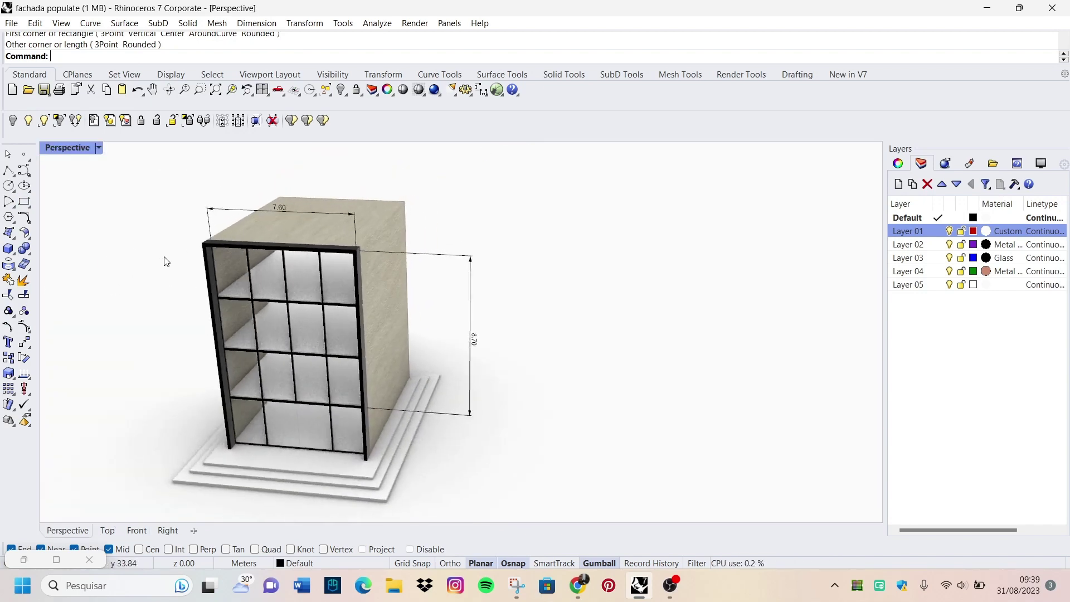
Switch Perspective to Ghosted display and select the rectangle outline.
left_click(99, 147)
left_click(149, 154)
scroll(216, 282, "up", 5)
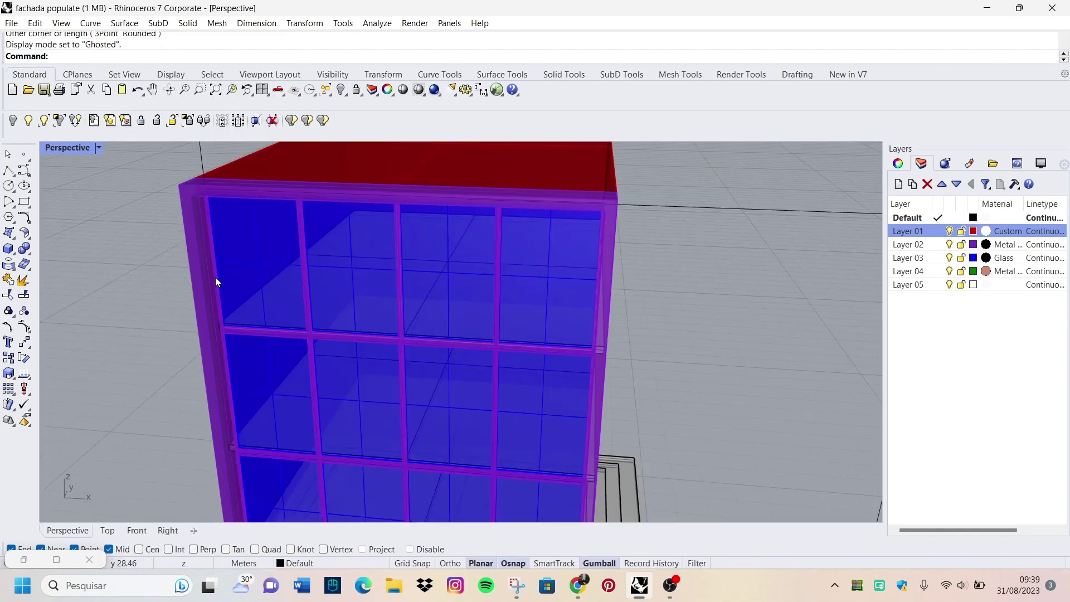
scroll(216, 282, "up", 2)
left_click(220, 262)
left_click(250, 291)
scroll(262, 291, "down", 3)
scroll(310, 236, "down", 2)
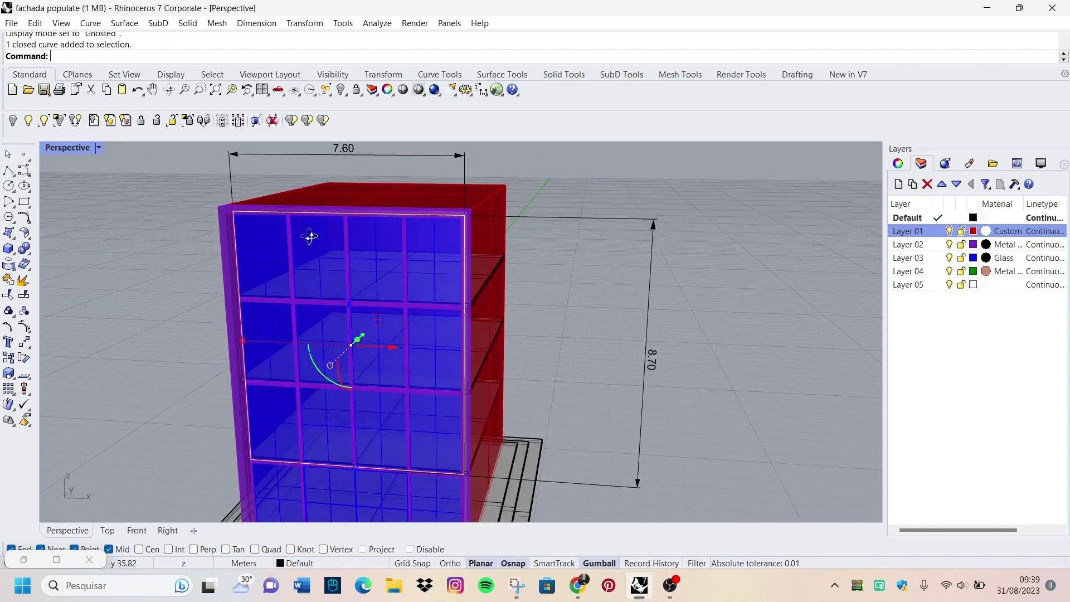
right_click_drag(310, 237, 93, 173)
Create a planar surface from the rectangle and shift it sideways.
left_click(15, 241)
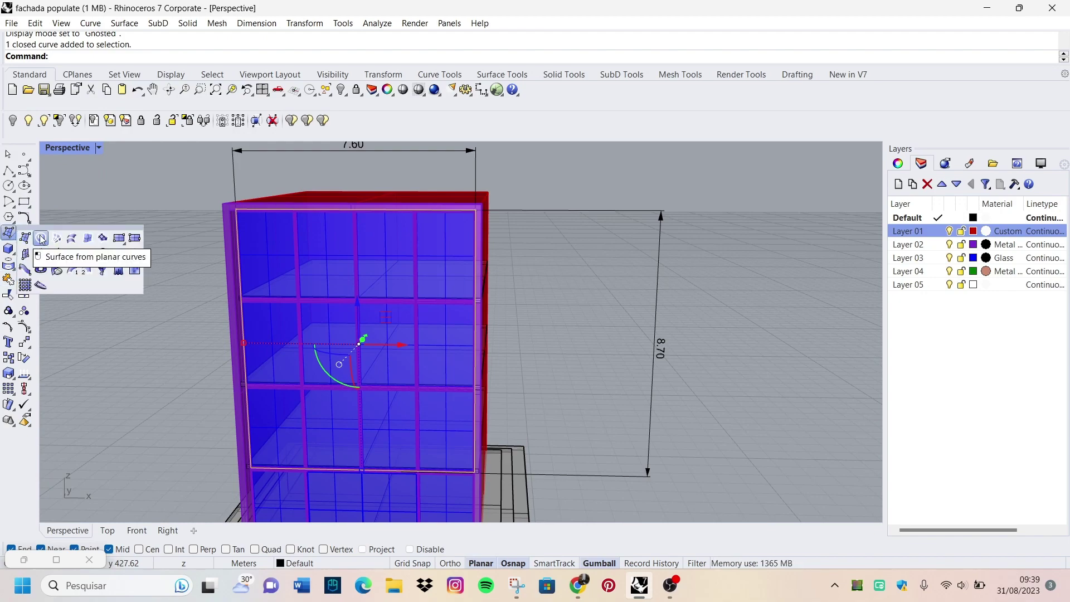
left_click(41, 238)
right_click_drag(61, 240, 314, 287)
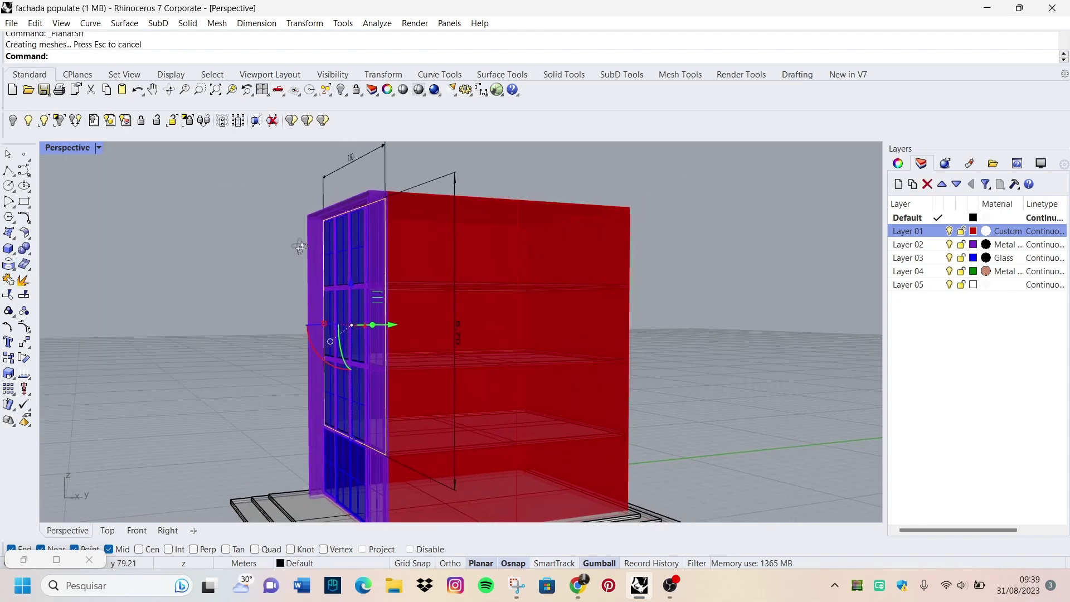
scroll(313, 287, "up", 3)
left_click_drag(367, 301, 294, 298)
Select the new panel surface and gumball-move it along the facade's depth.
scroll(289, 313, "down", 3)
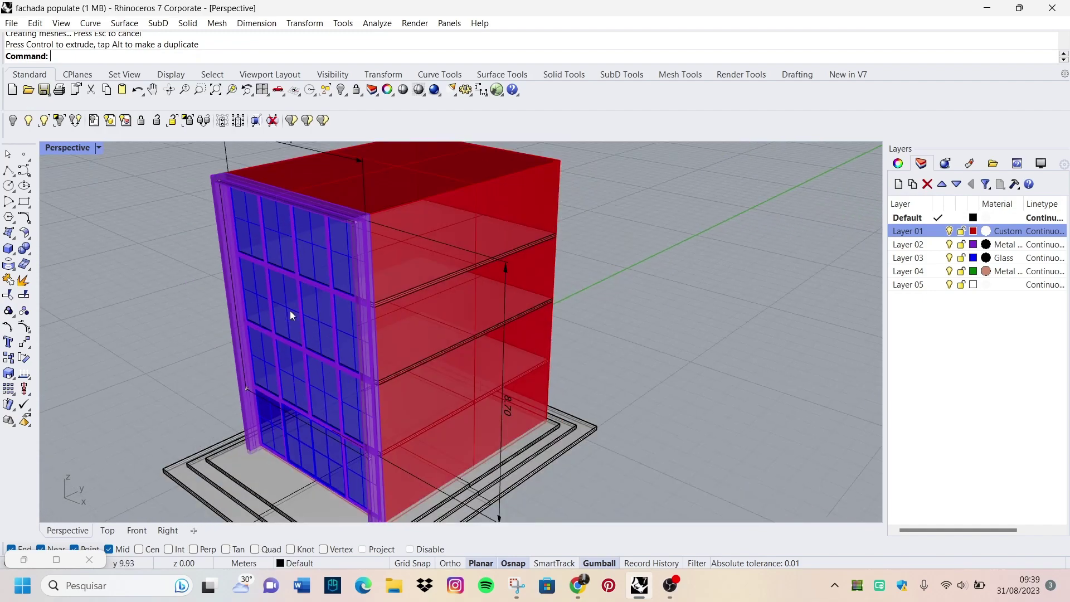
scroll(282, 318, "up", 3)
scroll(296, 306, "up", 2)
key("ctrl+a")
scroll(295, 306, "down", 4)
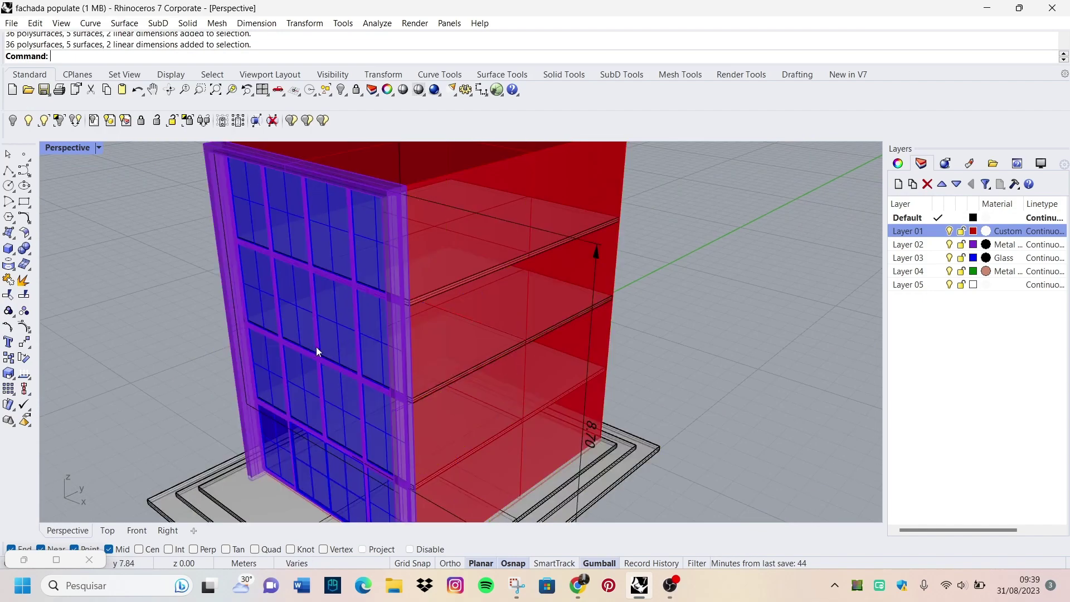
mouse_move(295, 306)
right_mouse_down()
mouse_move(303, 264)
mouse_move(353, 346)
right_mouse_up()
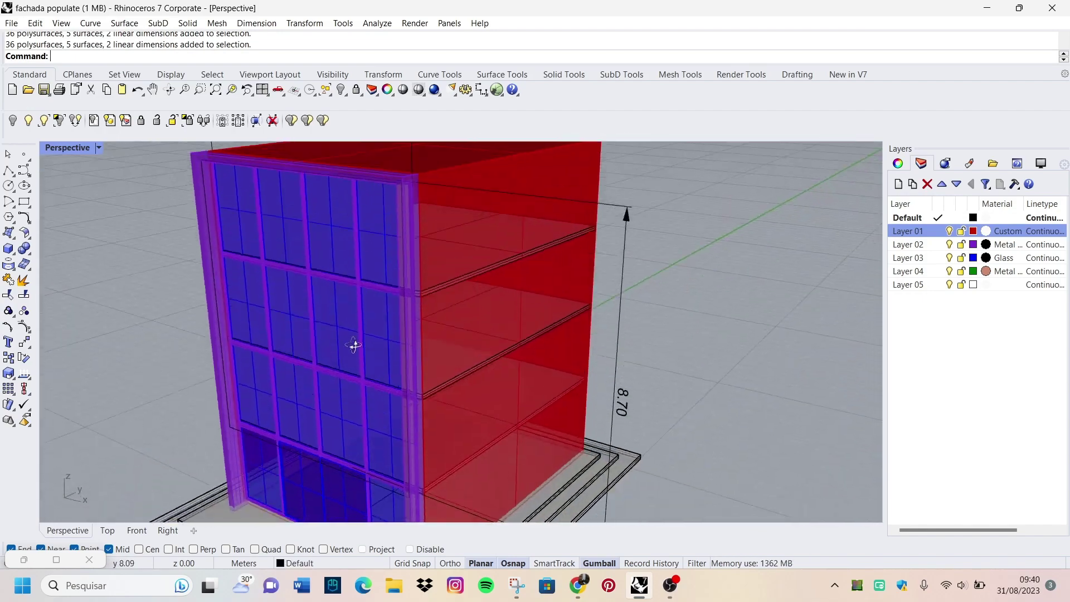
left_click(356, 449)
key("Escape")
left_click(333, 348)
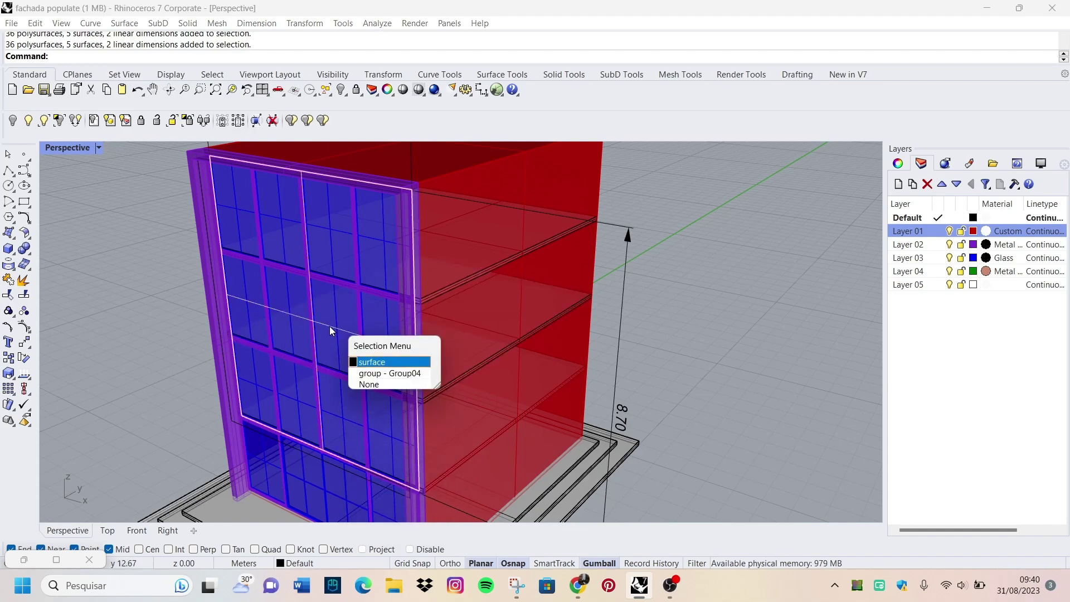
left_click(384, 364)
right_click_drag(382, 353, 353, 305)
left_click_drag(353, 306, 337, 309)
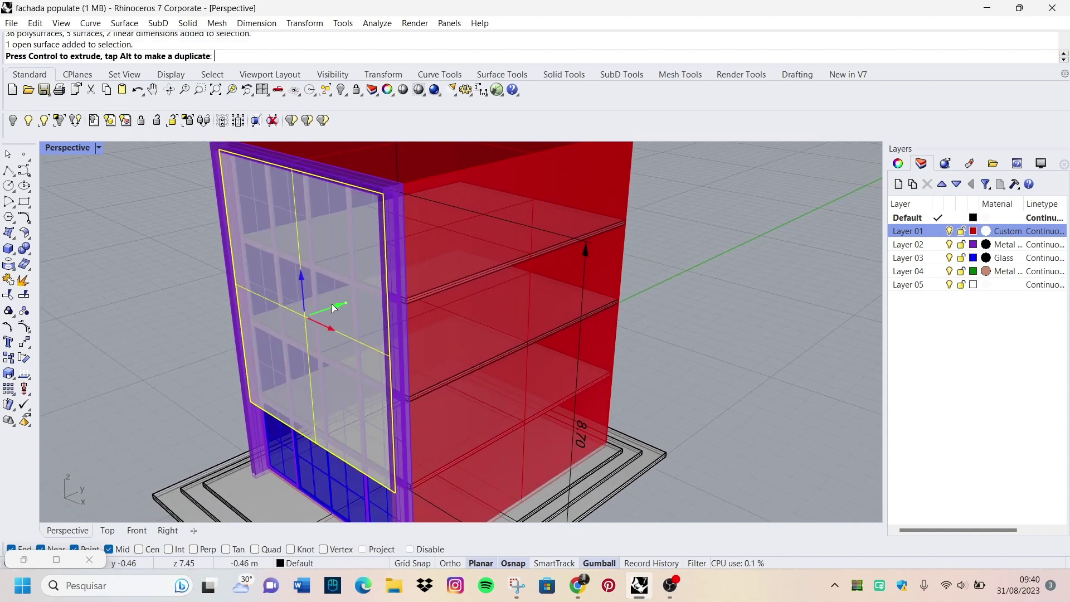
key("Escape")
Delete the leftover rectangle outline.
scroll(184, 261, "up", 5)
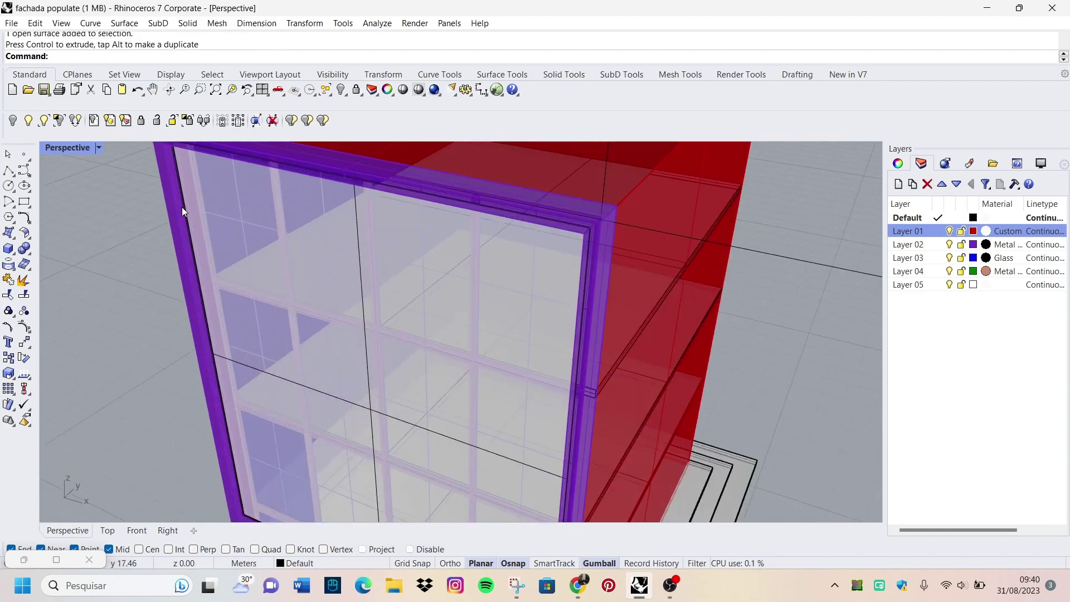
left_click(185, 234)
key("Delete")
Reselect the panel surface and nudge it further along the facade's depth.
scroll(311, 320, "down", 3)
scroll(327, 351, "up", 3)
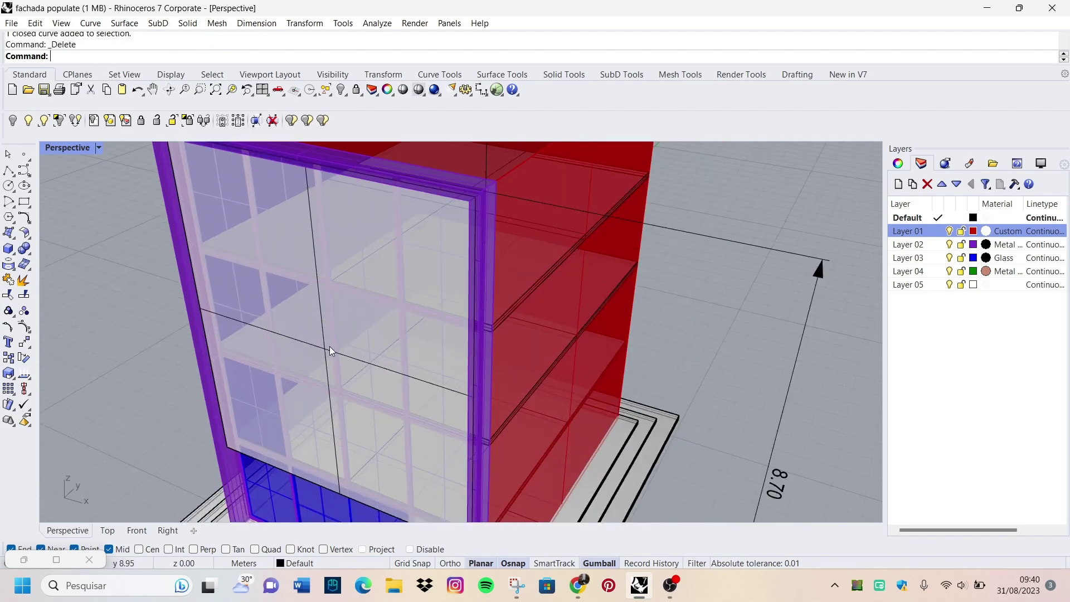
left_click(334, 357)
left_click(370, 444)
right_click_drag(372, 361, 350, 319)
scroll(346, 319, "up", 2)
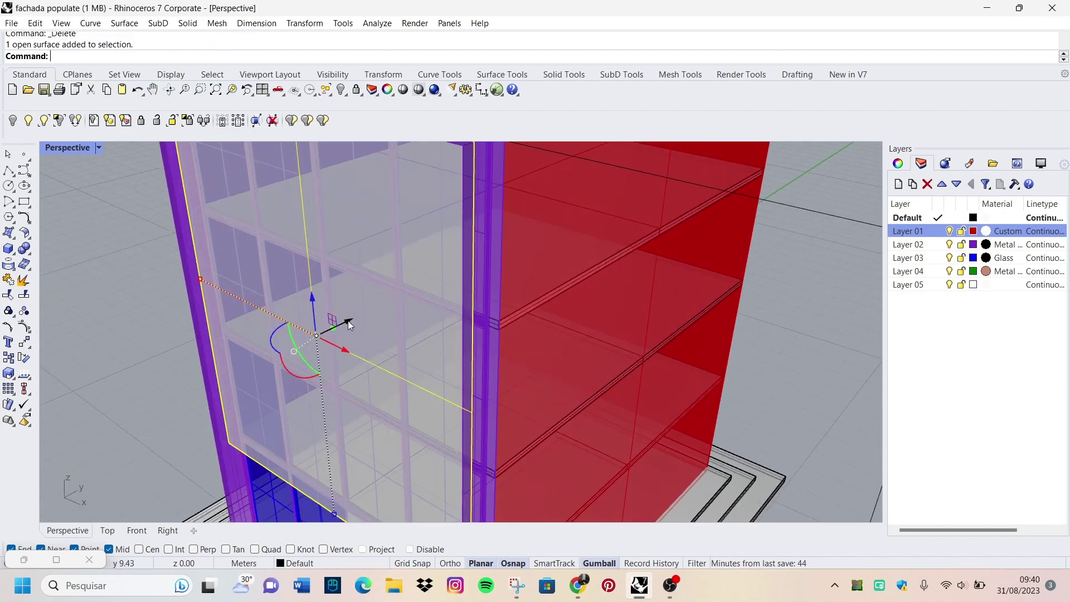
left_click_drag(346, 322, 346, 327)
scroll(210, 358, "down", 3)
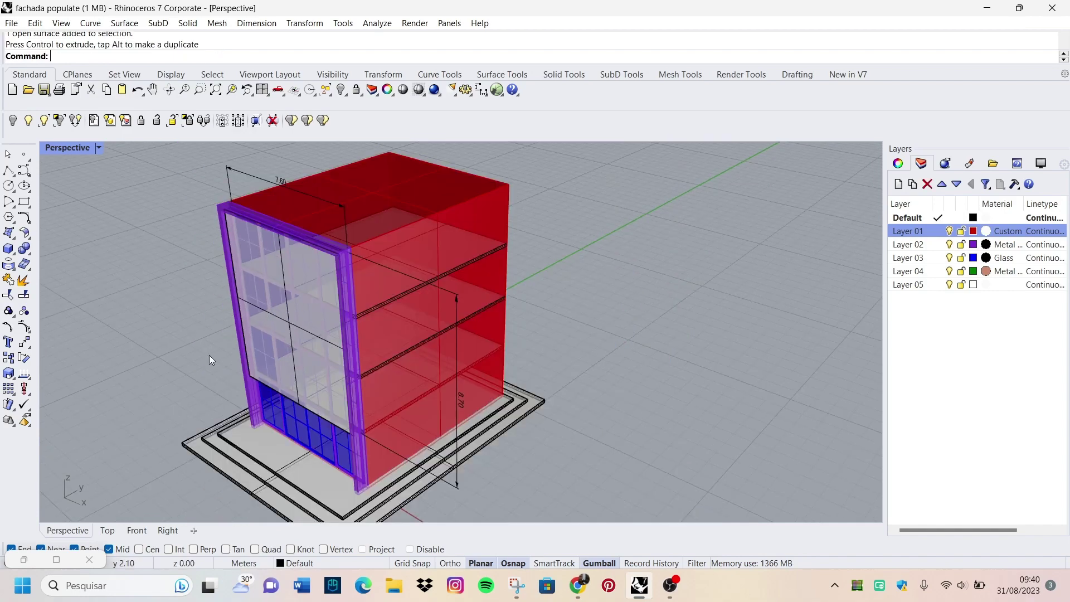
scroll(282, 317, "down", 2)
scroll(301, 366, "down", 2)
mouse_move(301, 366)
right_mouse_down()
mouse_move(294, 372)
mouse_move(351, 372)
right_mouse_up()
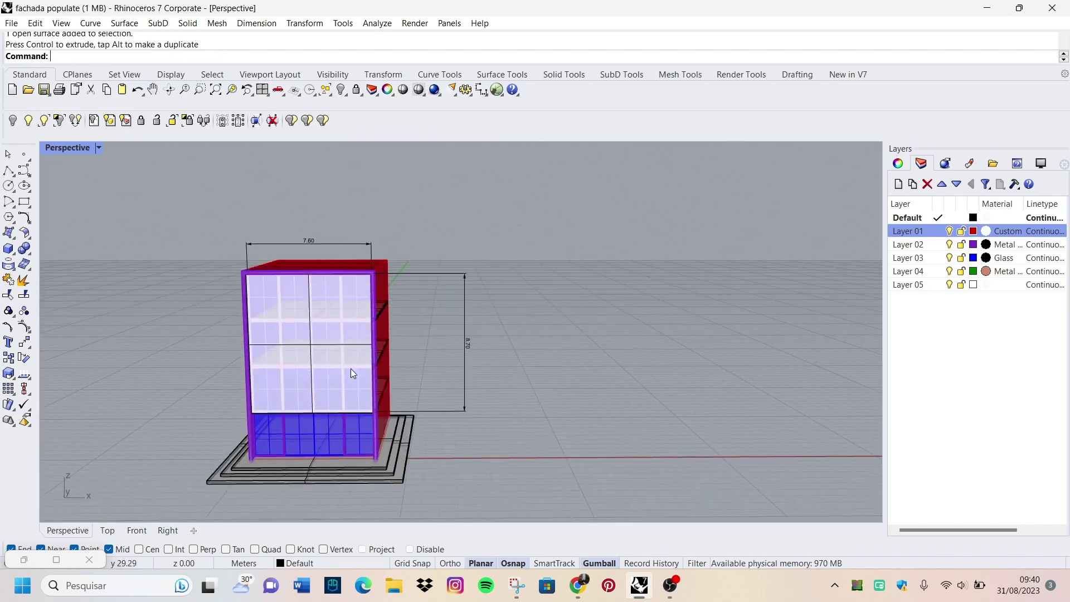
scroll(345, 306, "up", 2)
Bring the Grasshopper editor back up alongside the Rhino model.
left_click(59, 560)
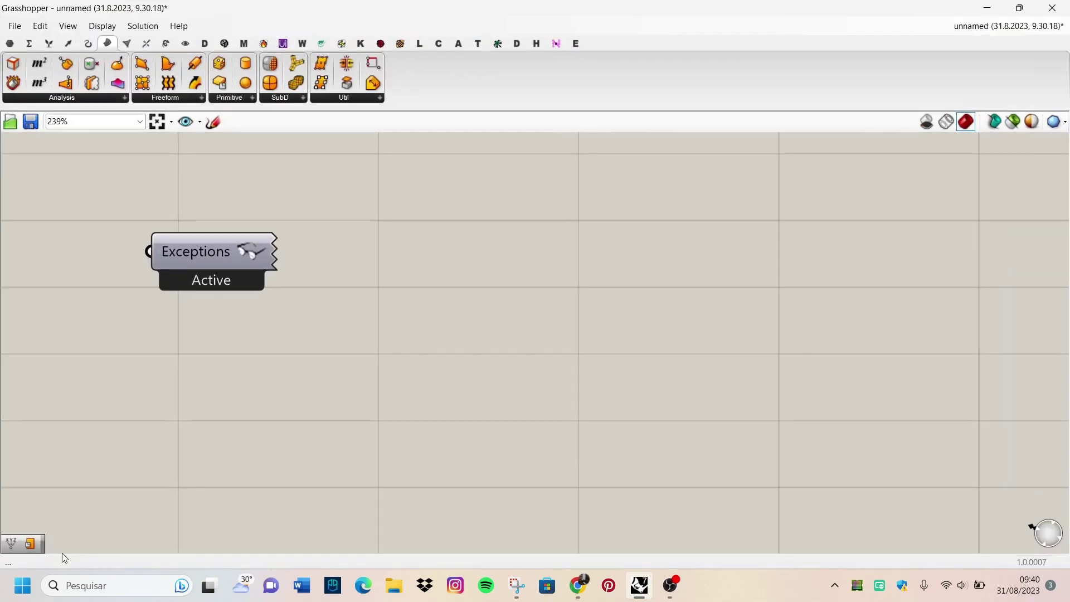
left_click(1019, 8)
scroll(384, 283, "up", 2)
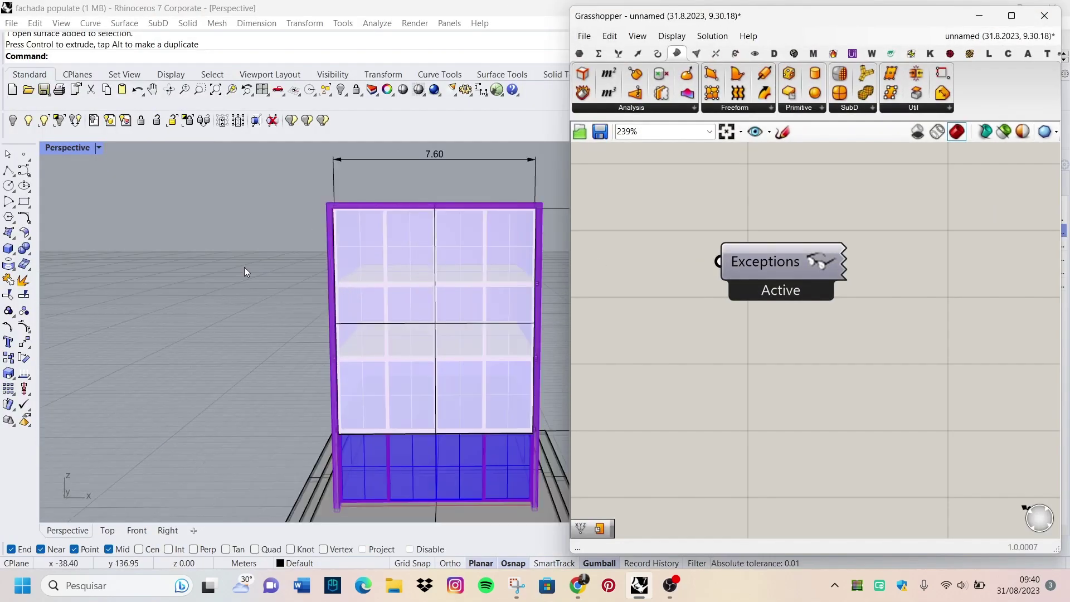
scroll(334, 270, "up", 2)
scroll(378, 272, "up", 1)
scroll(733, 353, "down", 3)
Place a Surface parameter on the canvas by searching 'surface'.
double_click(733, 351)
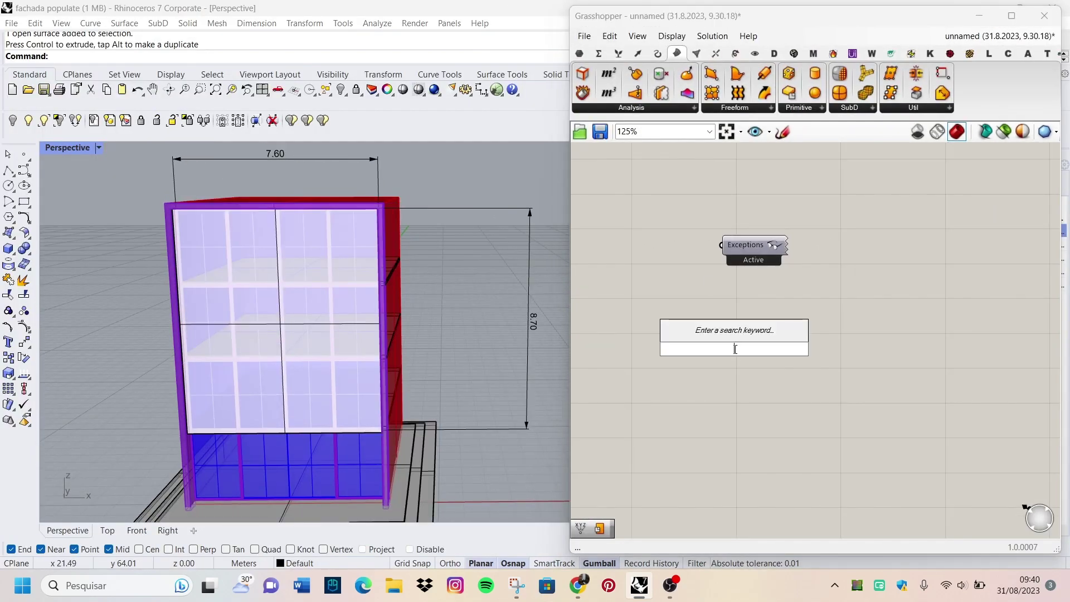
type("surface")
left_click(716, 315)
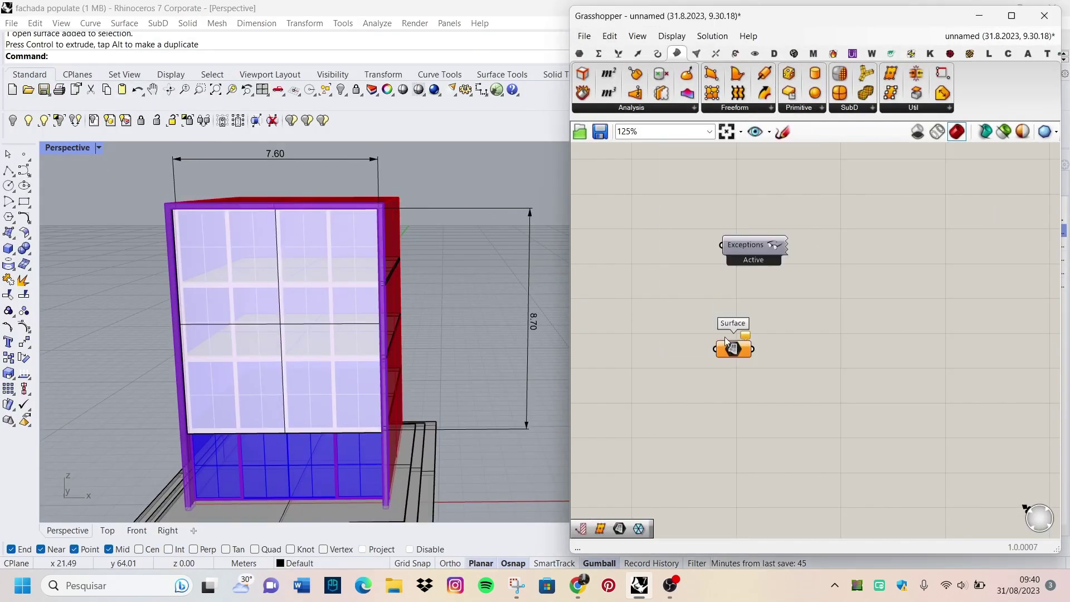
scroll(733, 345, "up", 5)
Set the Surface parameter to reference the facade panel surface from Rhino.
right_click(733, 343)
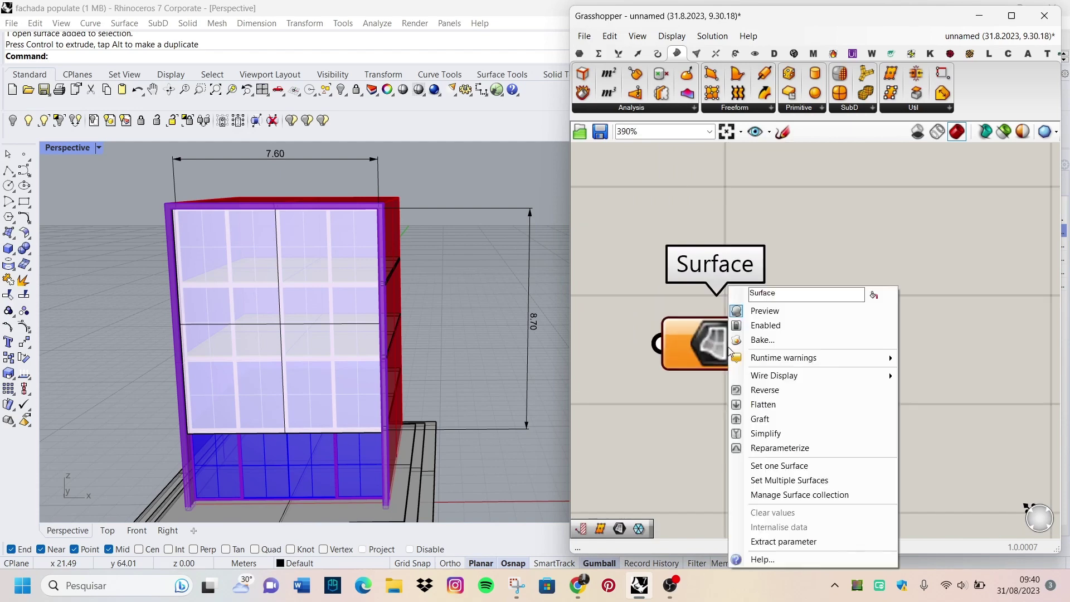
left_click(796, 465)
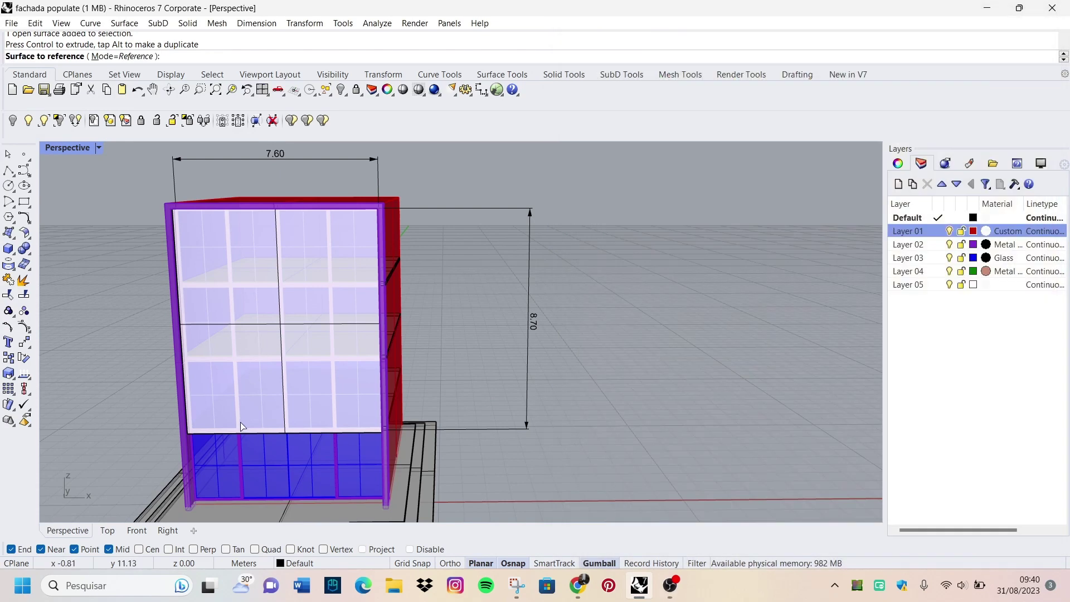
left_click(249, 428)
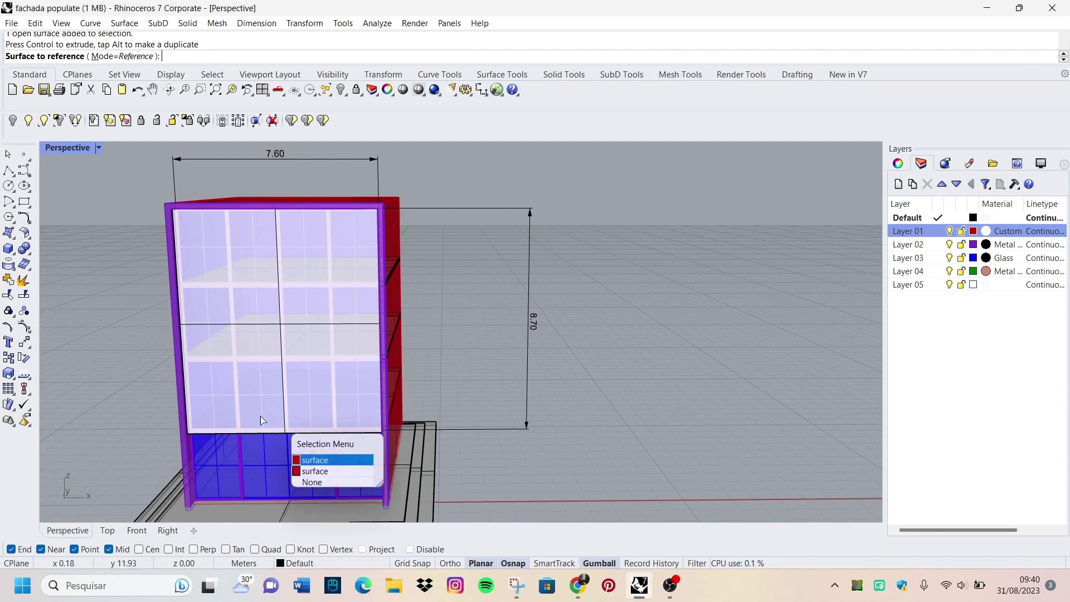
right_click_drag(287, 429, 342, 413)
scroll(520, 460, "up", 5)
key("Return")
scroll(526, 350, "down", 5)
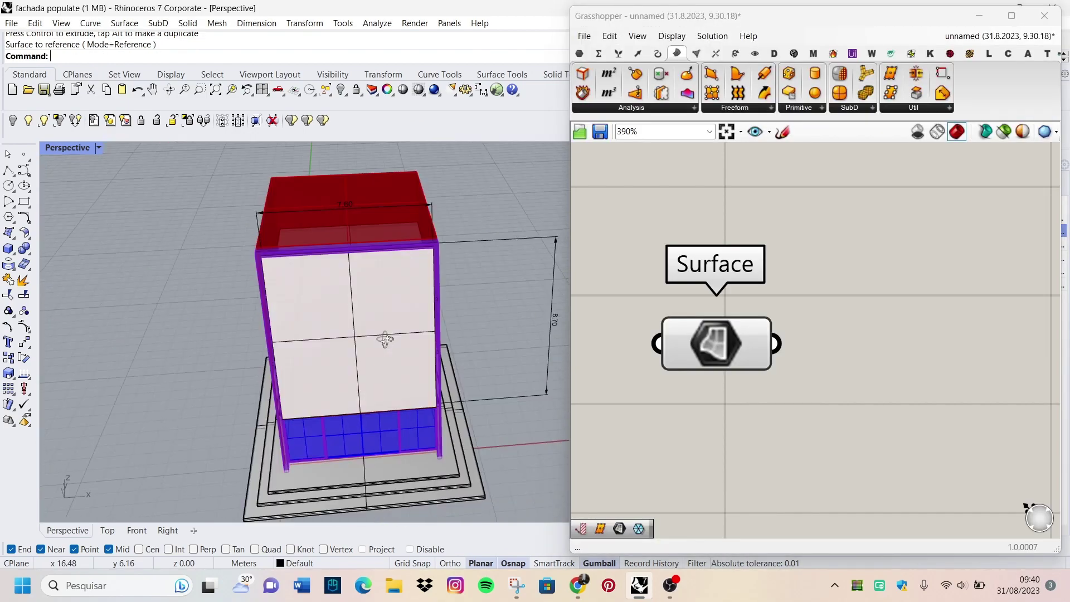
Hide the original facade panel surface in Rhino and clear the selection.
left_click(743, 345)
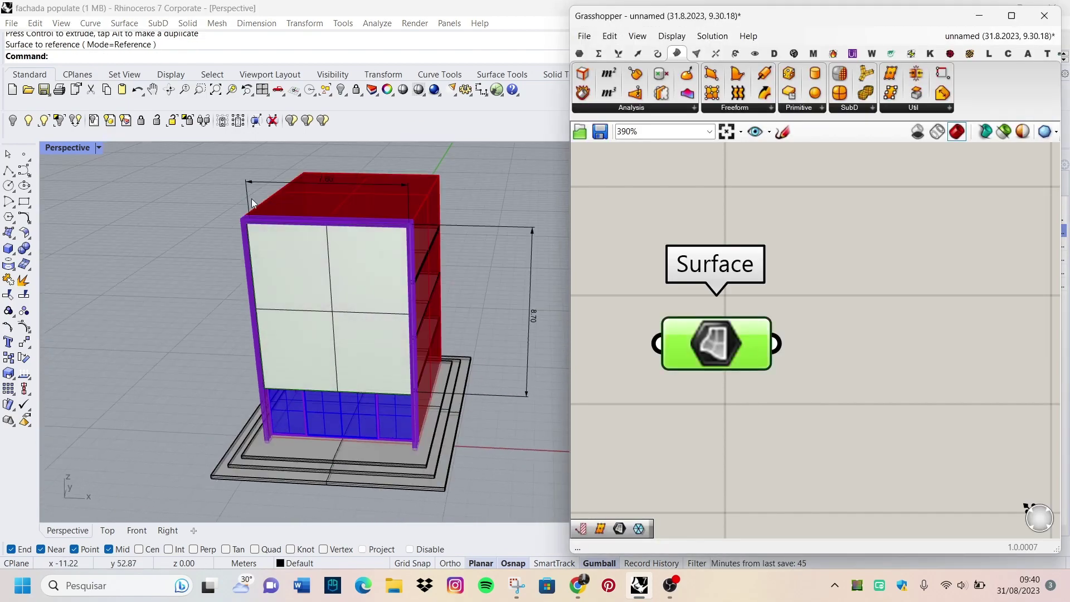
scroll(318, 265, "up", 3)
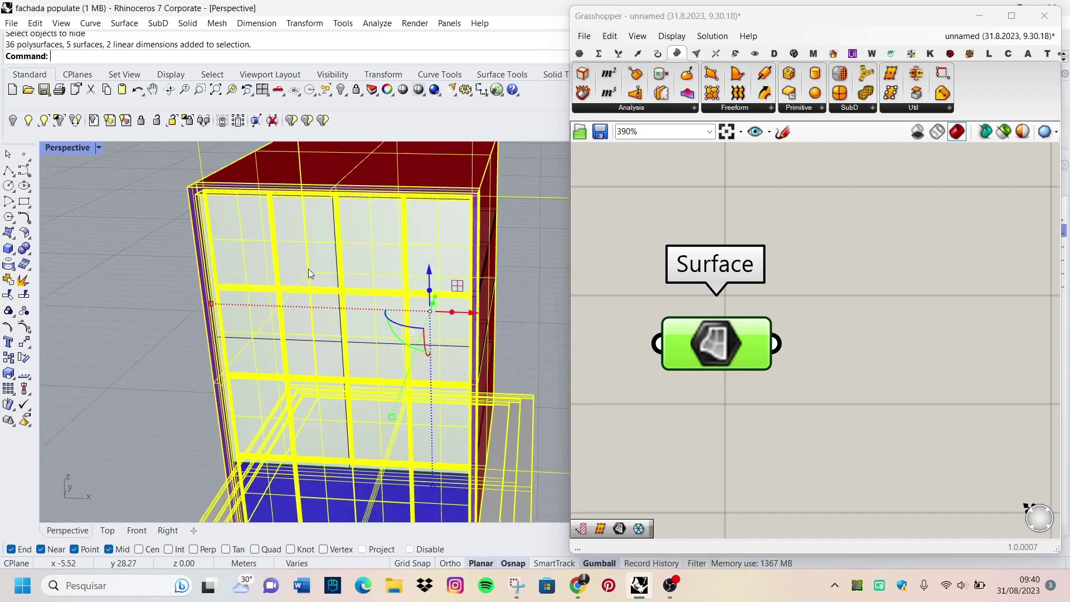
left_click(338, 326)
left_click(13, 120)
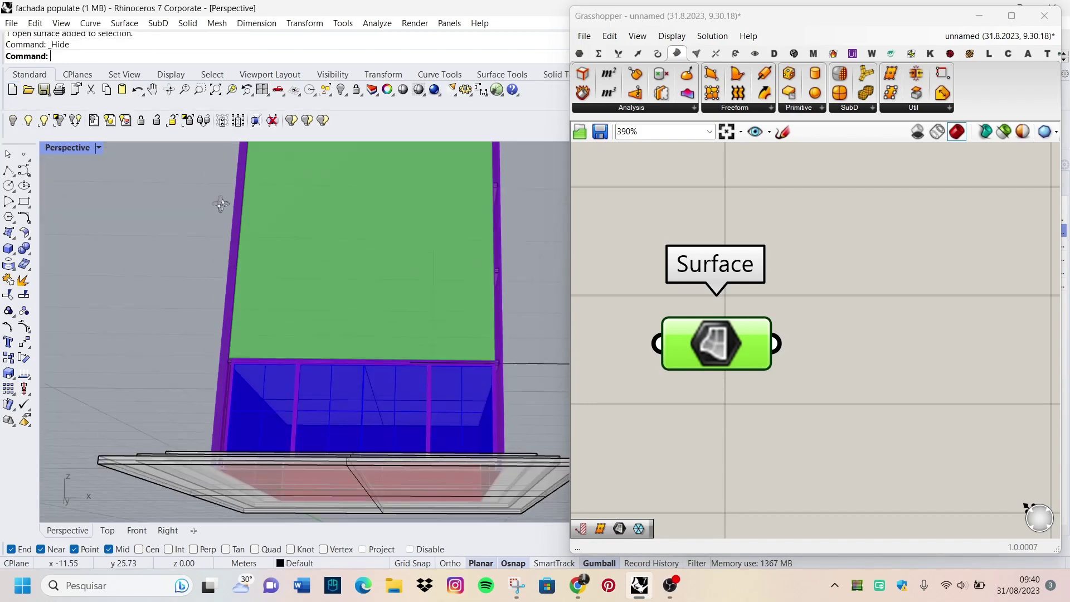
scroll(221, 249, "down", 3)
scroll(282, 244, "up", 2)
scroll(390, 202, "down", 3)
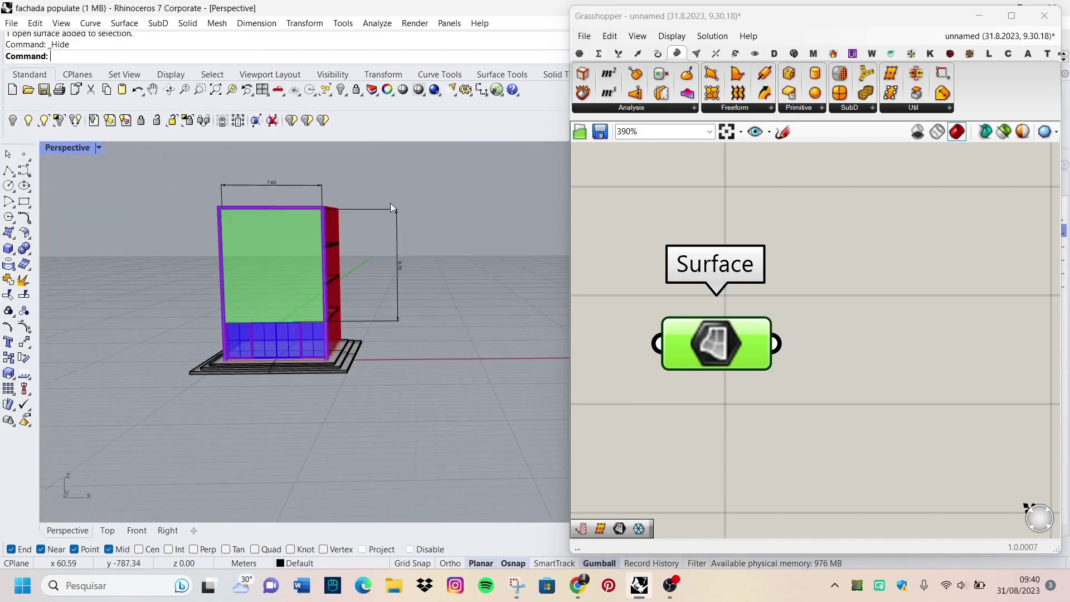
scroll(369, 241, "up", 1)
key("ctrl+a")
key("Escape")
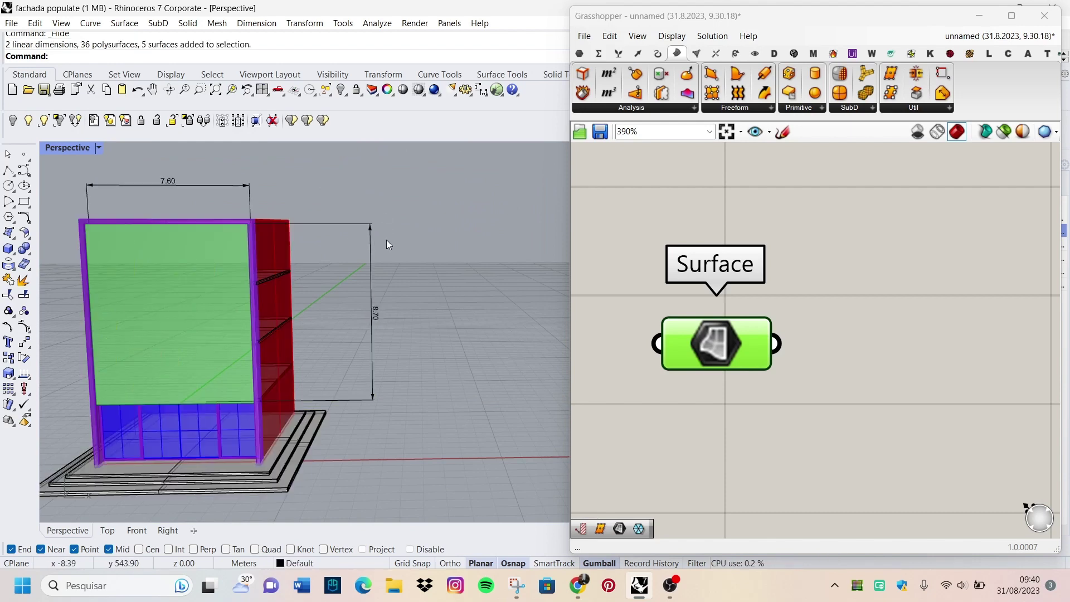
scroll(389, 246, "down", 3)
scroll(413, 283, "up", 5)
scroll(680, 262, "down", 3)
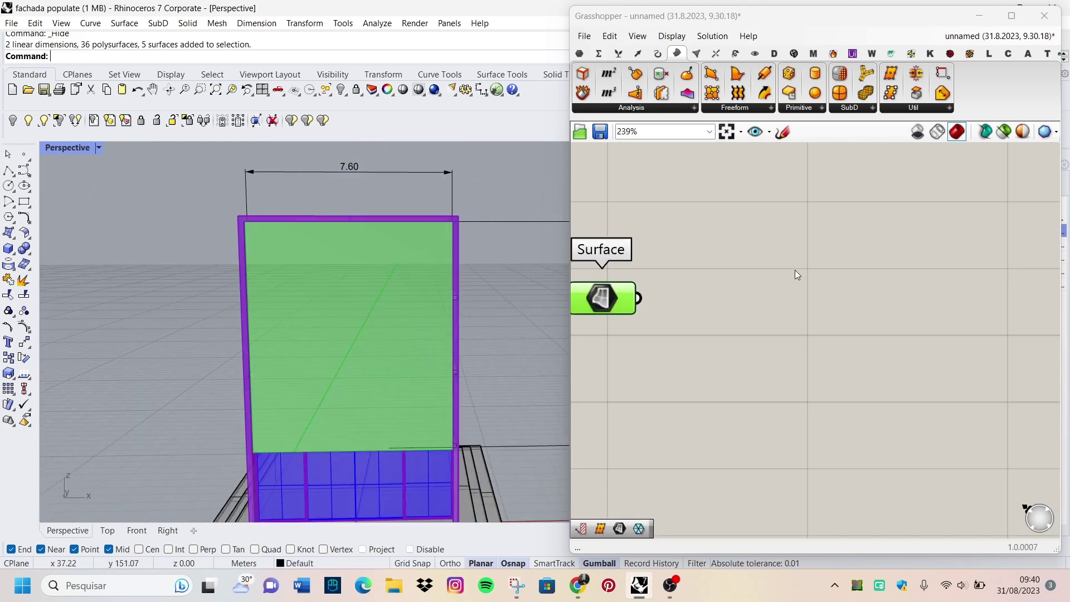
right_click_drag(311, 291, 326, 297)
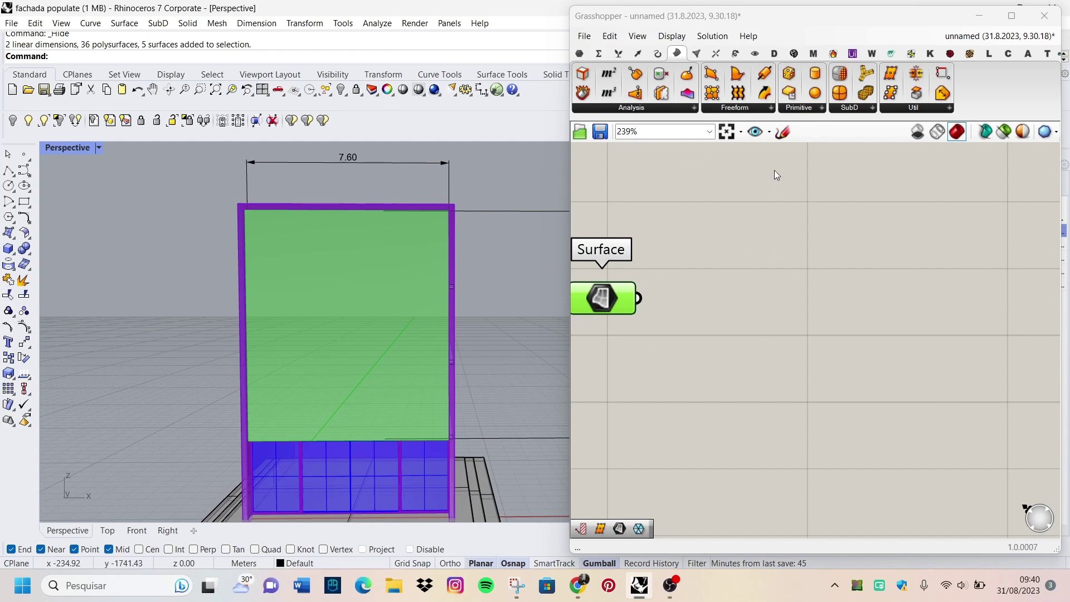
Place a LunchBox Triangle Panels B component beside the Surface parameter.
left_click(989, 53)
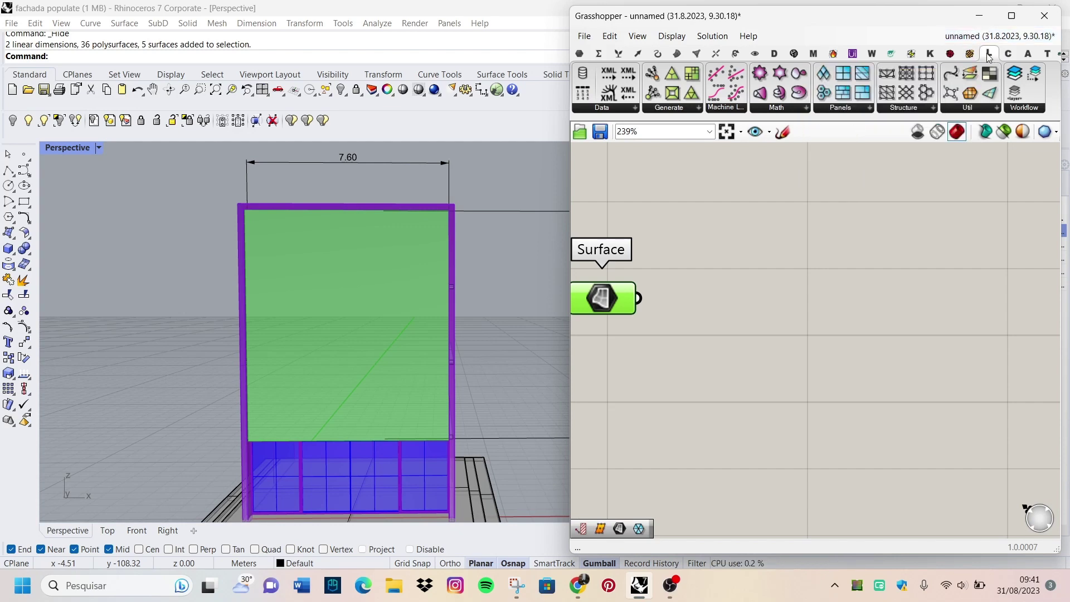
left_click(842, 108)
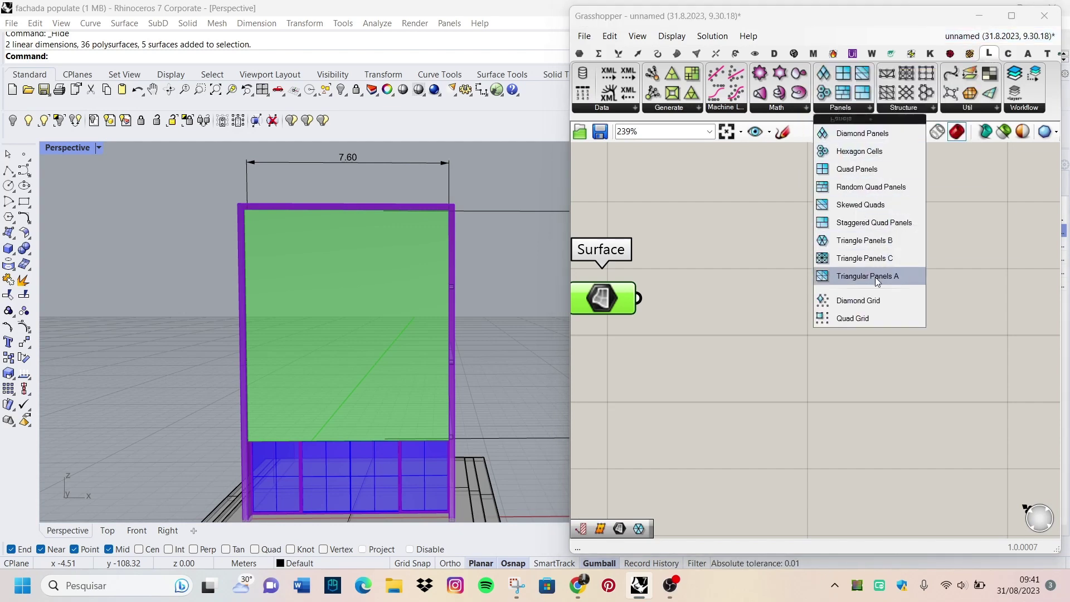
left_click(856, 245)
left_click(757, 318)
scroll(757, 319, "down", 1)
Wire the facade Surface into the Triangle Panels B Surface input.
left_click(757, 263)
scroll(721, 315, "down", 1)
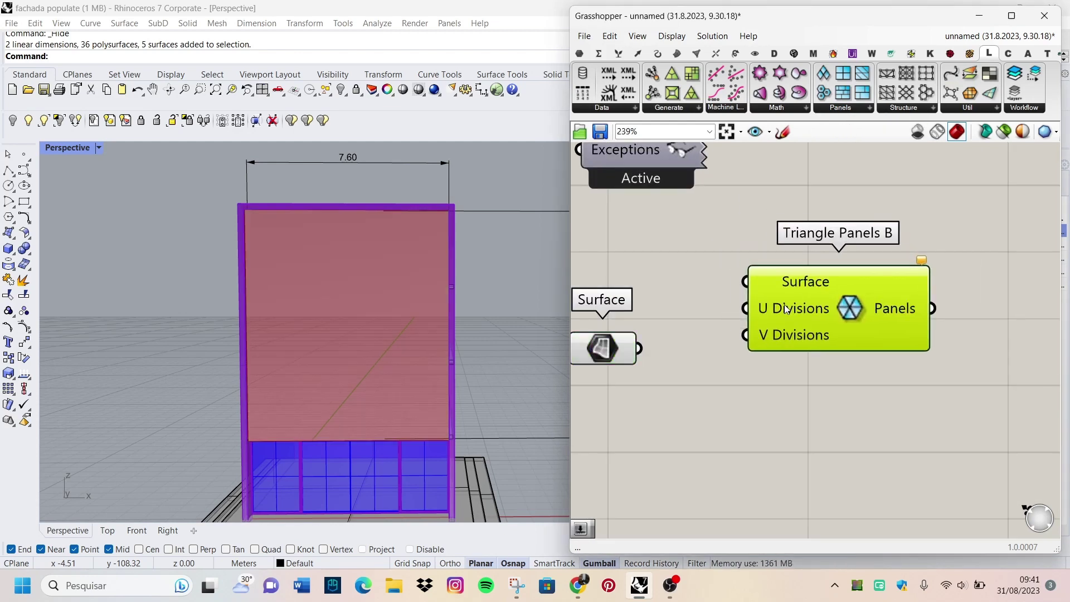
left_click_drag(717, 316, 772, 278)
scroll(399, 283, "up", 3)
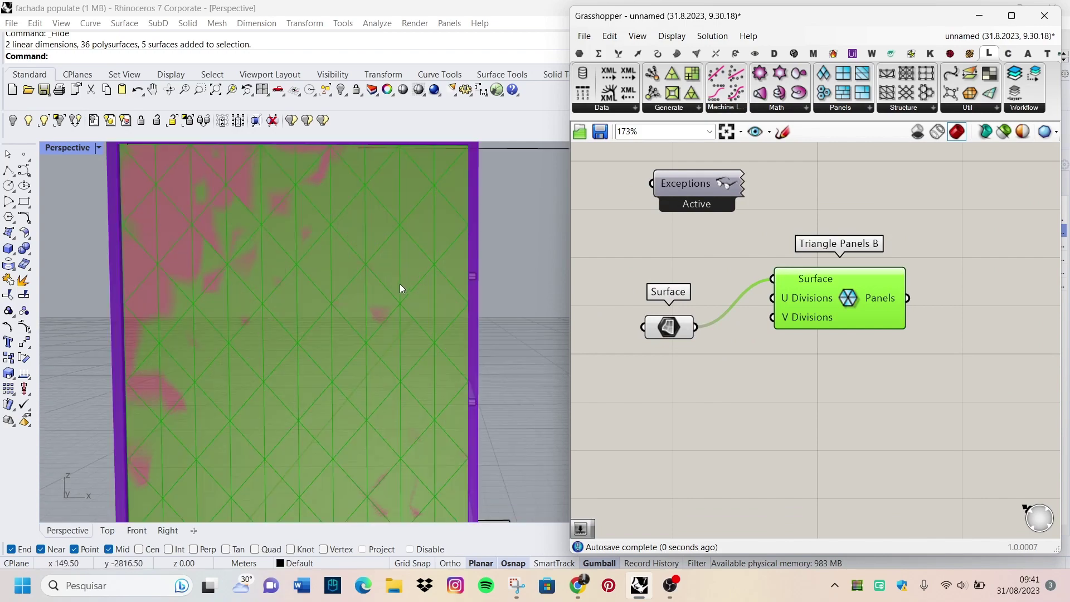
scroll(372, 298, "down", 3)
mouse_move(373, 298)
right_mouse_down()
mouse_move(350, 308)
mouse_move(424, 312)
right_mouse_up()
scroll(682, 271, "up", 1)
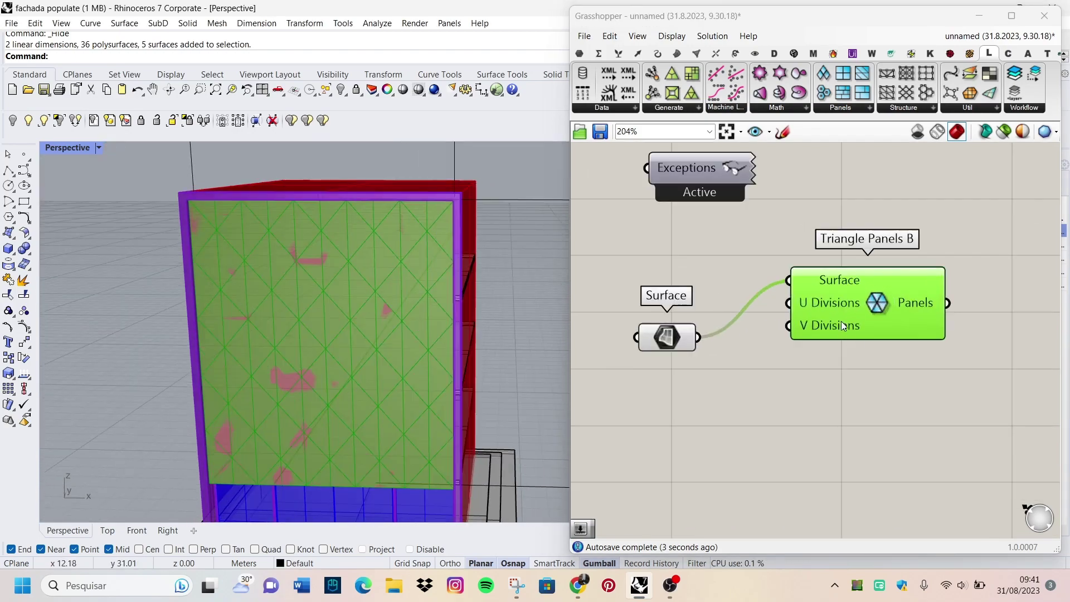
left_click_drag(877, 302, 951, 304)
Add a Number Slider set to 15 and feed it into both U and V Divisions.
left_click(780, 434)
double_click(768, 437)
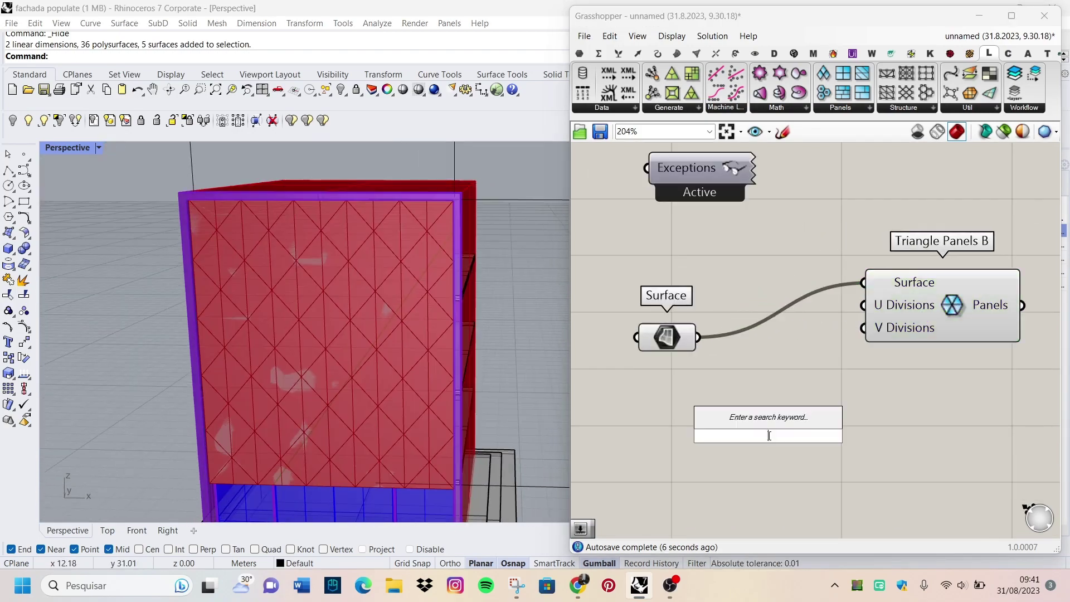
type("15")
key("Return")
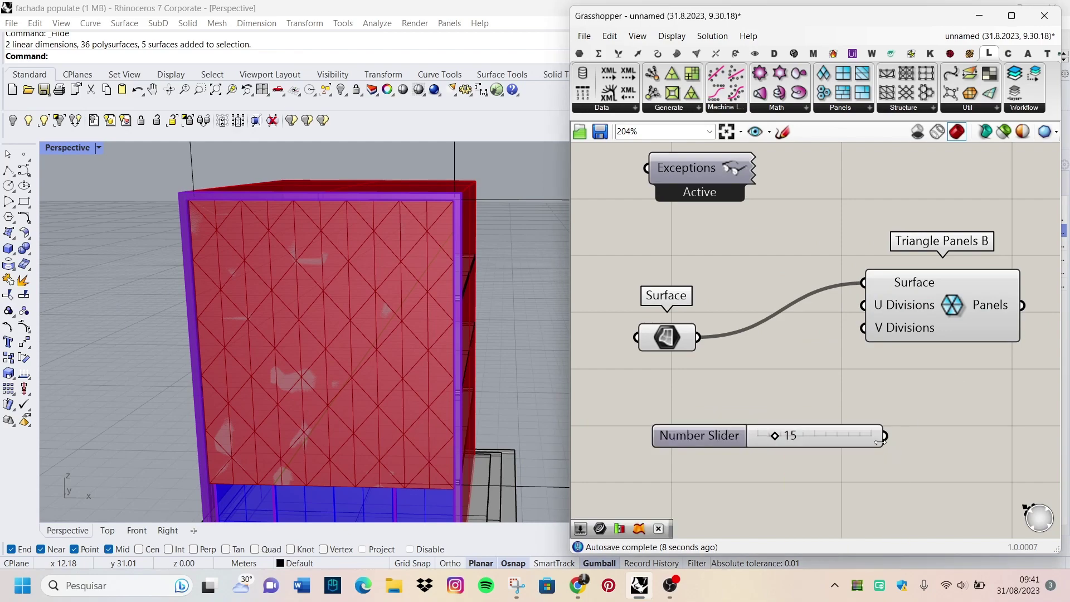
left_click_drag(879, 442, 776, 425)
left_click_drag(861, 303, 863, 304)
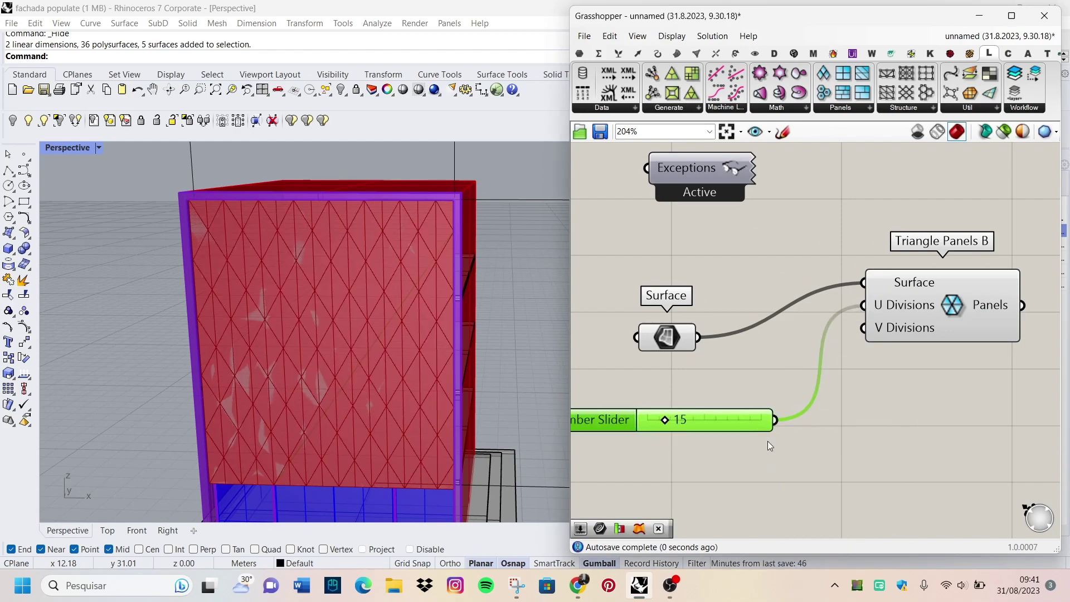
left_click_drag(811, 397, 863, 327)
scroll(467, 366, "up", 5)
scroll(346, 303, "down", 5)
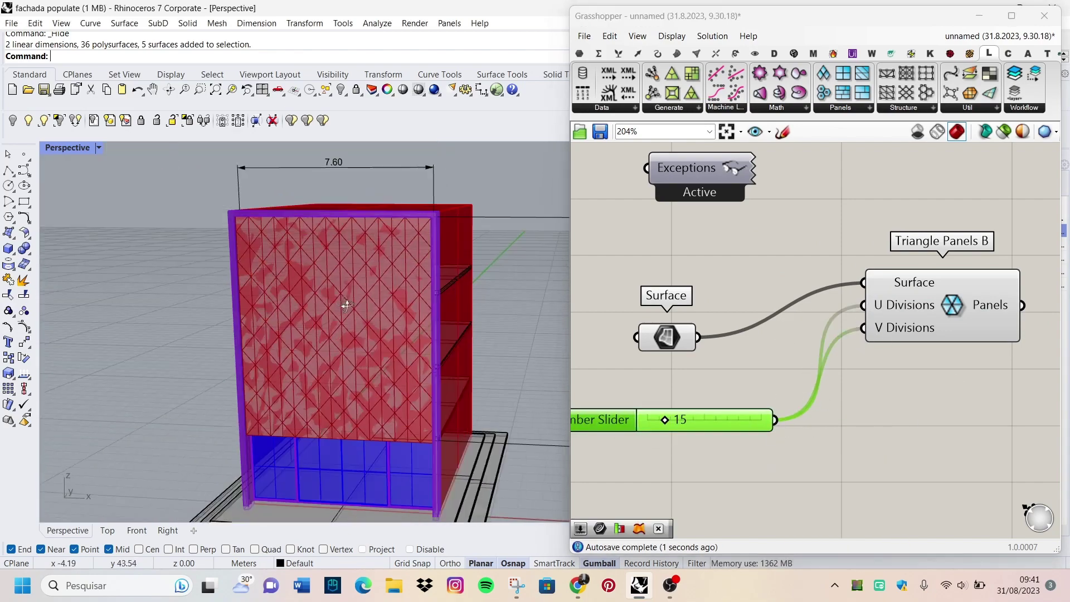
scroll(360, 313, "up", 5)
scroll(360, 313, "down", 5)
mouse_move(375, 310)
right_mouse_down()
mouse_move(346, 280)
mouse_move(371, 218)
mouse_move(363, 278)
right_mouse_up()
Turn off the Surface parameter's preview and inspect the triangulated panel.
left_click(667, 337)
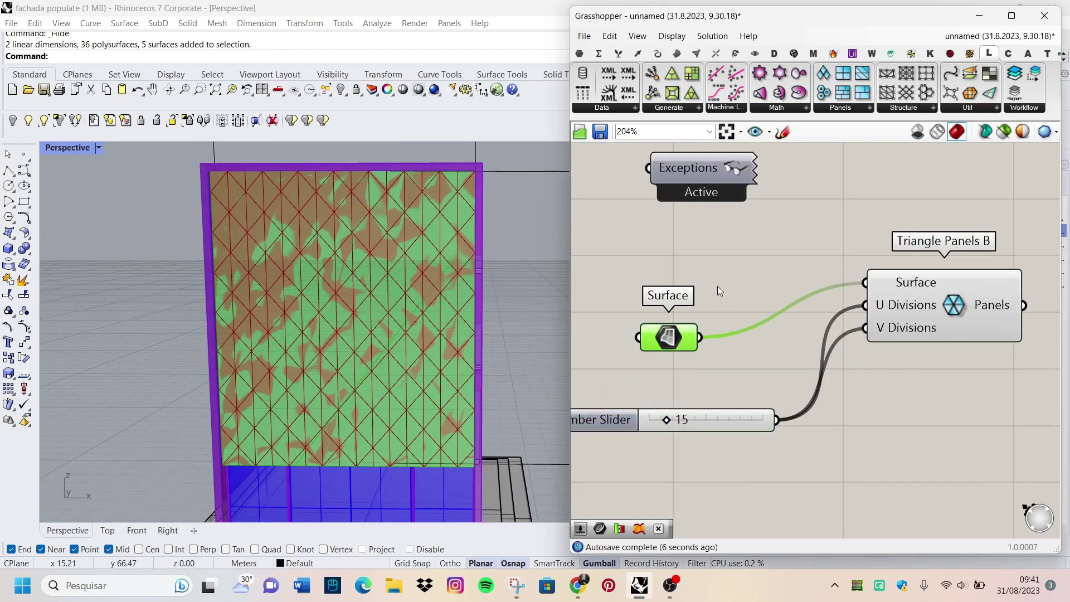
right_click(731, 266)
left_click(752, 288)
scroll(336, 312, "up", 3)
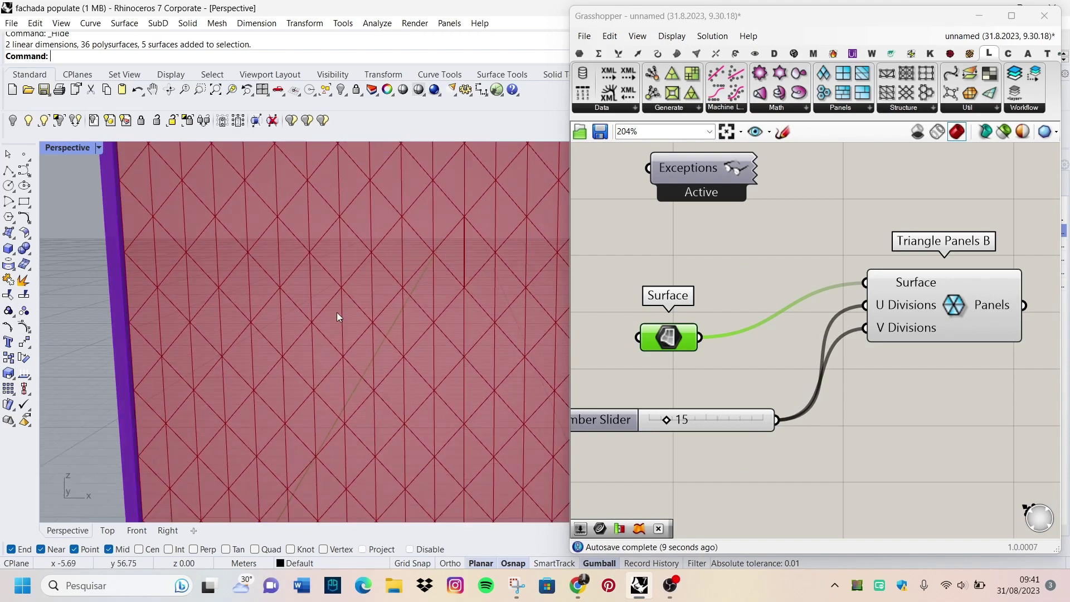
scroll(357, 323, "down", 3)
mouse_move(366, 330)
right_mouse_down()
mouse_move(358, 336)
mouse_move(342, 310)
mouse_move(390, 312)
right_mouse_up()
scroll(358, 337, "down", 3)
scroll(357, 336, "up", 3)
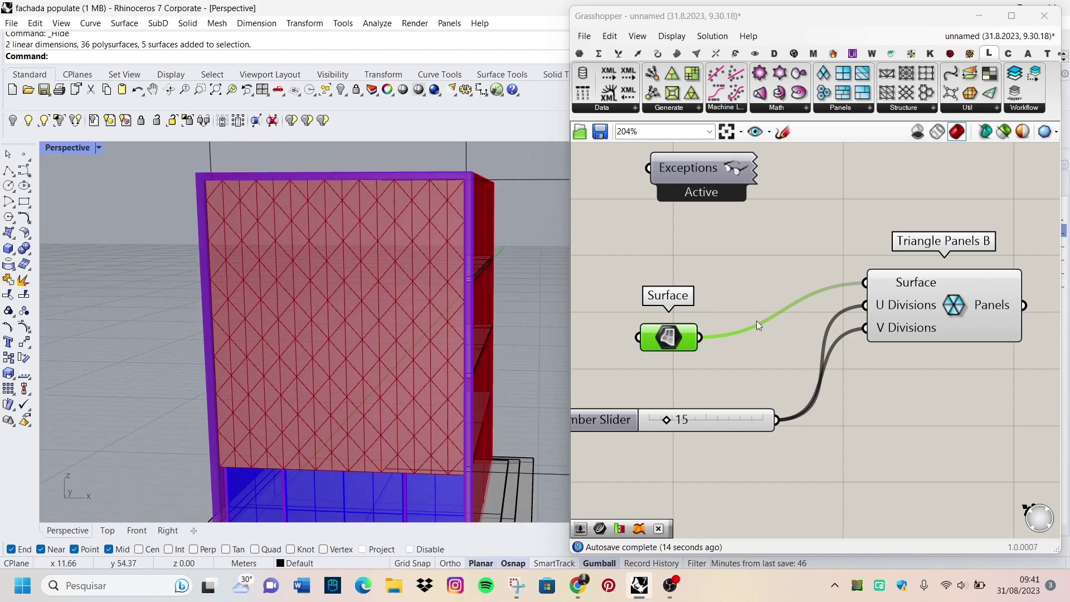
scroll(780, 337, "down", 5)
scroll(797, 337, "up", 3)
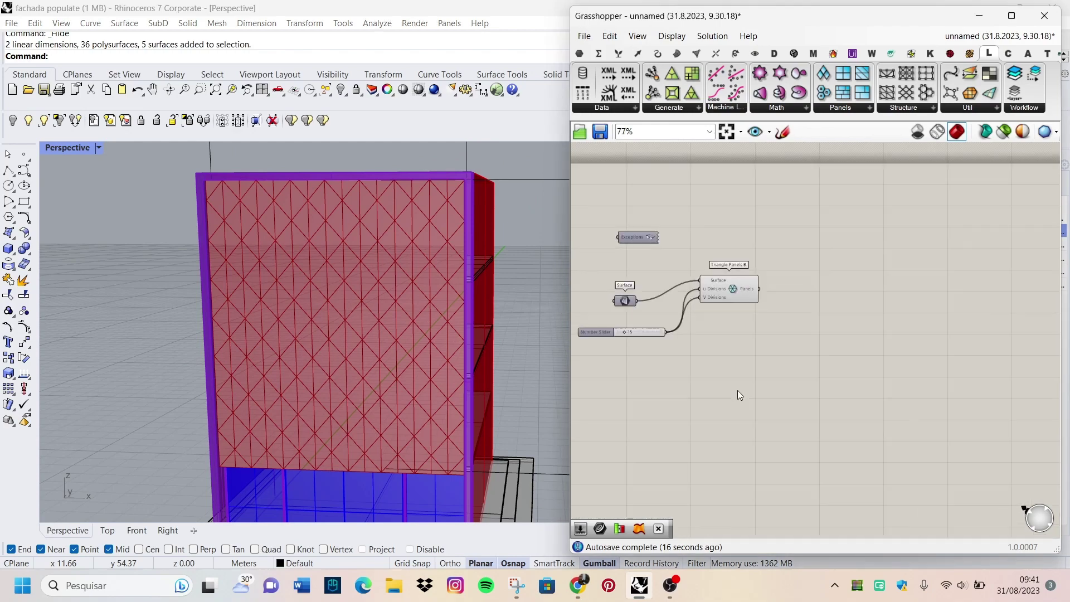
Maximize the Front viewport and try a freeform curve, then cancel it.
scroll(414, 334, "down", 3)
double_click(78, 148)
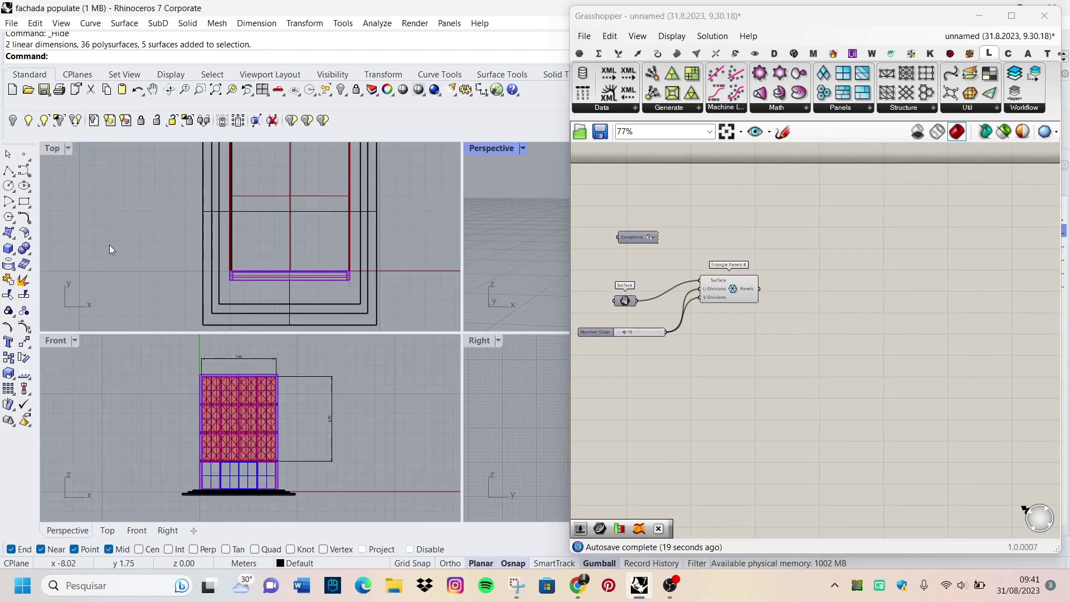
double_click(56, 340)
scroll(306, 316, "up", 2)
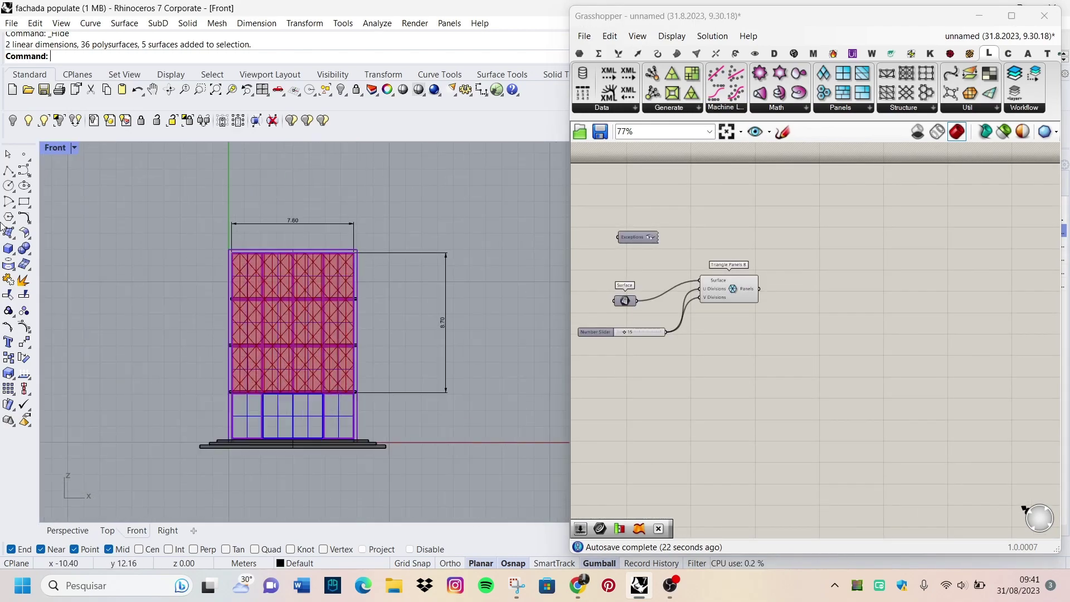
left_click(24, 170)
scroll(214, 336, "up", 2)
left_click(172, 441)
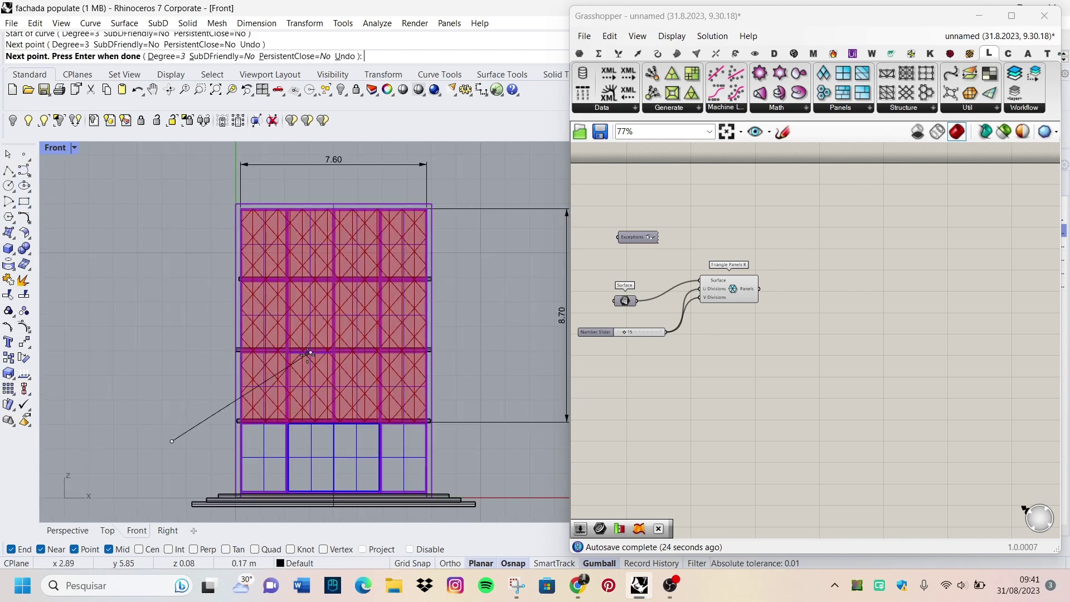
left_click(379, 385)
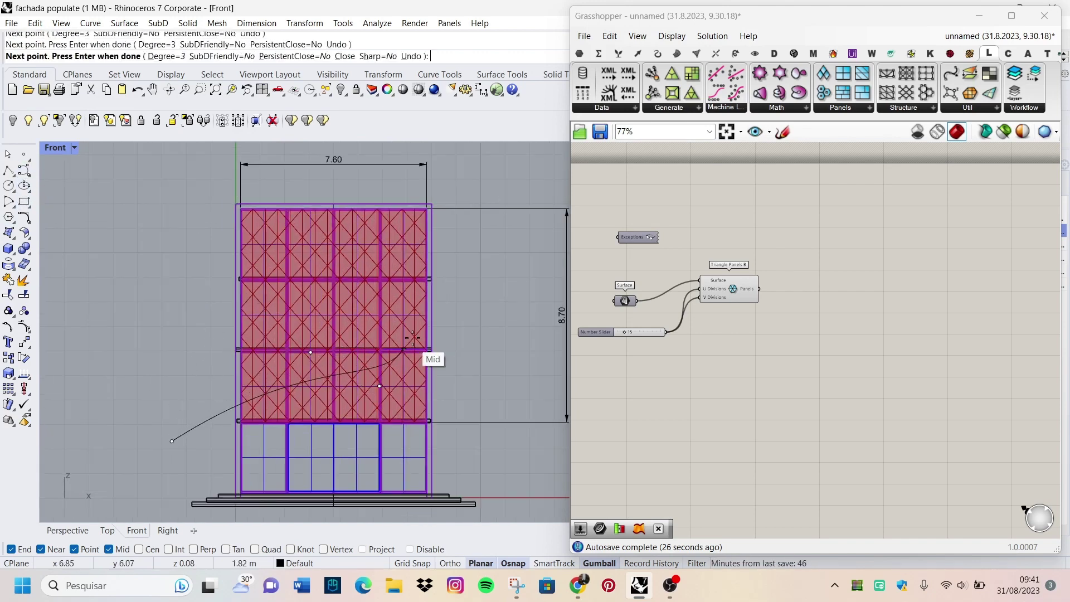
left_click(379, 278)
key("Escape")
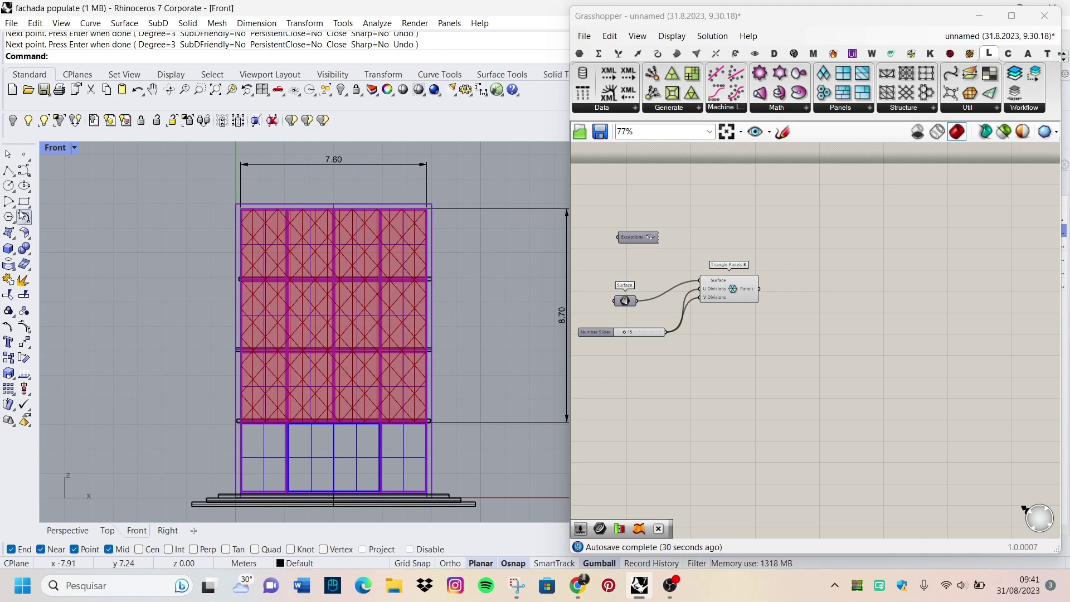
Draw a four-point curve from lower left across the facade to near the top.
left_click(22, 215)
left_click(145, 419)
left_click(185, 337)
left_click(320, 348)
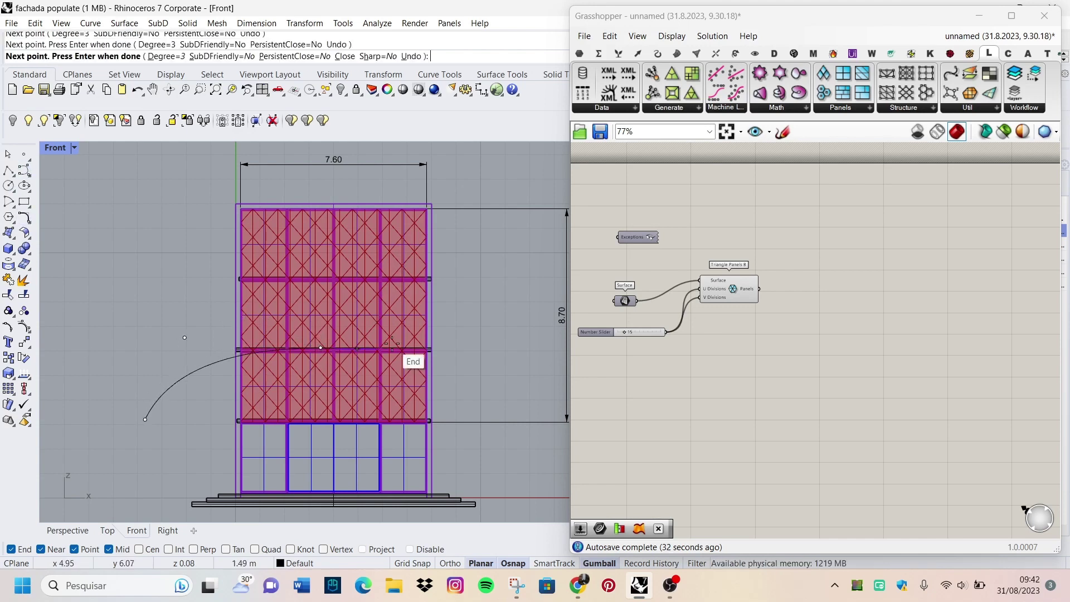
left_click(496, 172)
key("Return")
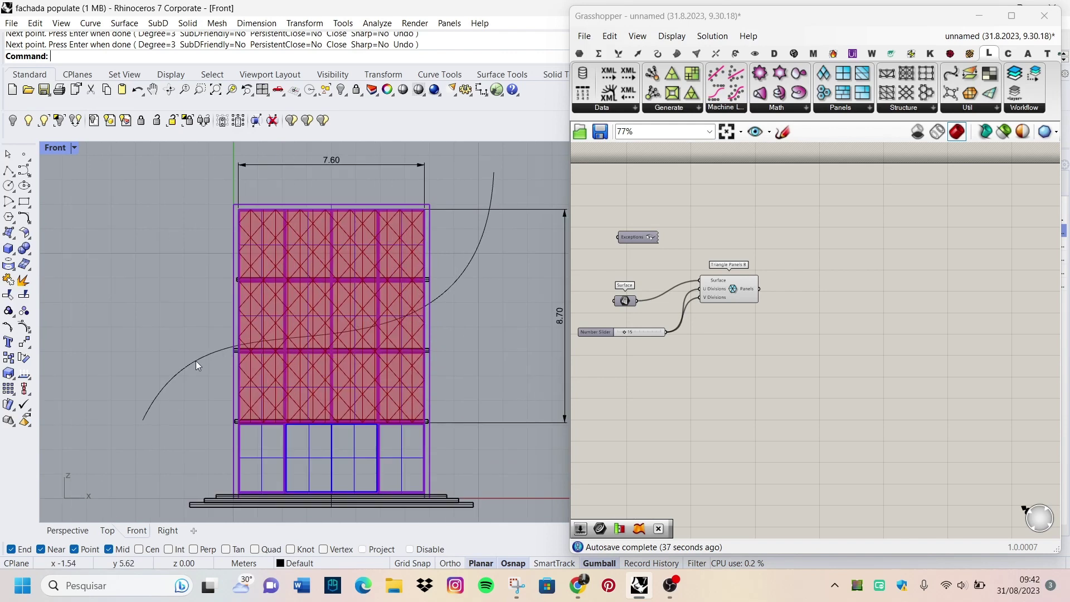
Reshape the curve by dragging its control points up and down.
left_click(290, 336)
left_click_drag(318, 348, 317, 283)
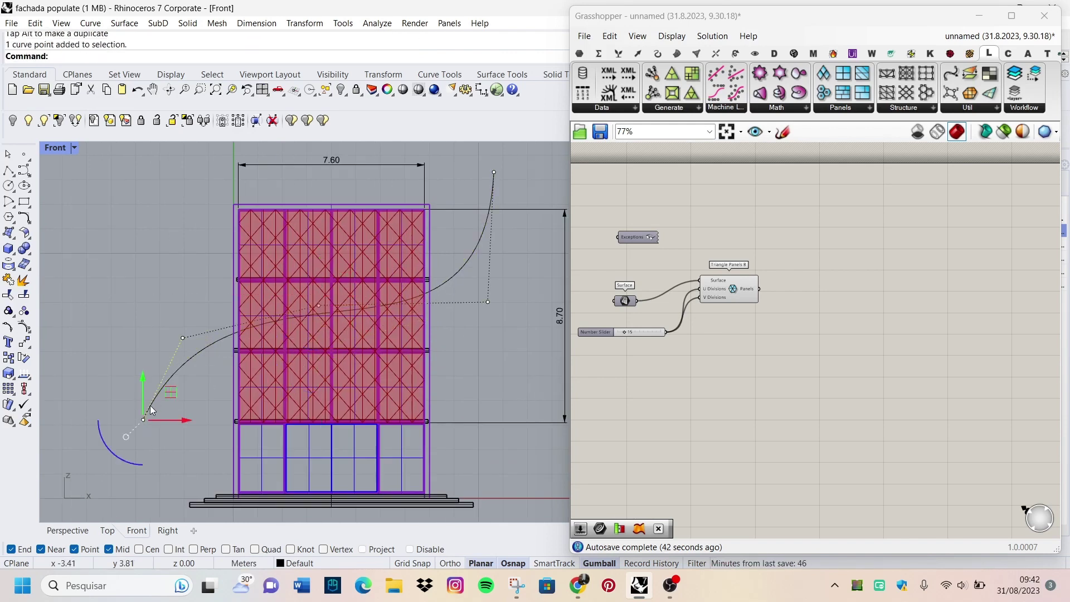
left_click_drag(145, 427, 143, 434)
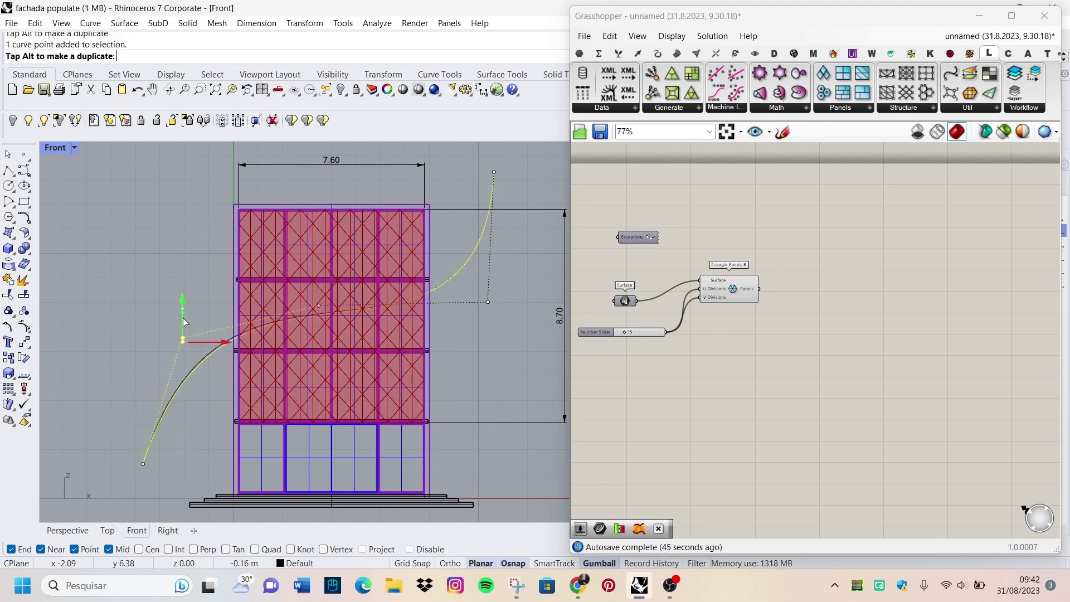
left_click_drag(190, 372, 191, 445)
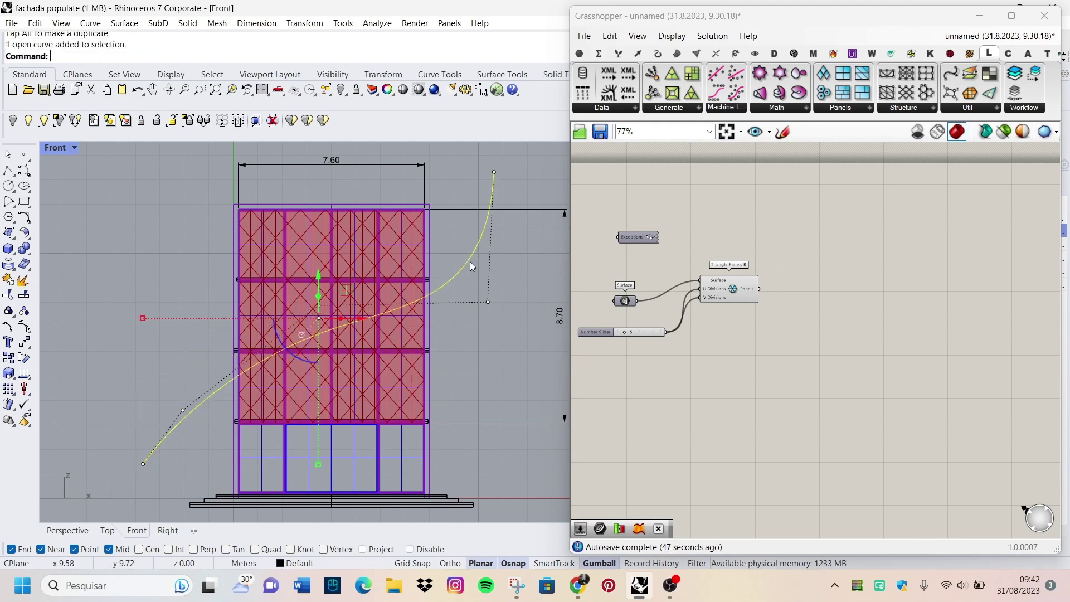
left_click(489, 302)
mouse_move(472, 238)
left_mouse_down()
mouse_move(476, 169)
mouse_move(490, 153)
left_mouse_up()
Place a Curve parameter on the canvas and set it to reference one Rhino curve.
scroll(484, 238, "down", 3)
scroll(497, 170, "up", 3)
scroll(338, 363, "down", 3)
scroll(338, 363, "up", 2)
double_click(678, 407)
type("cu")
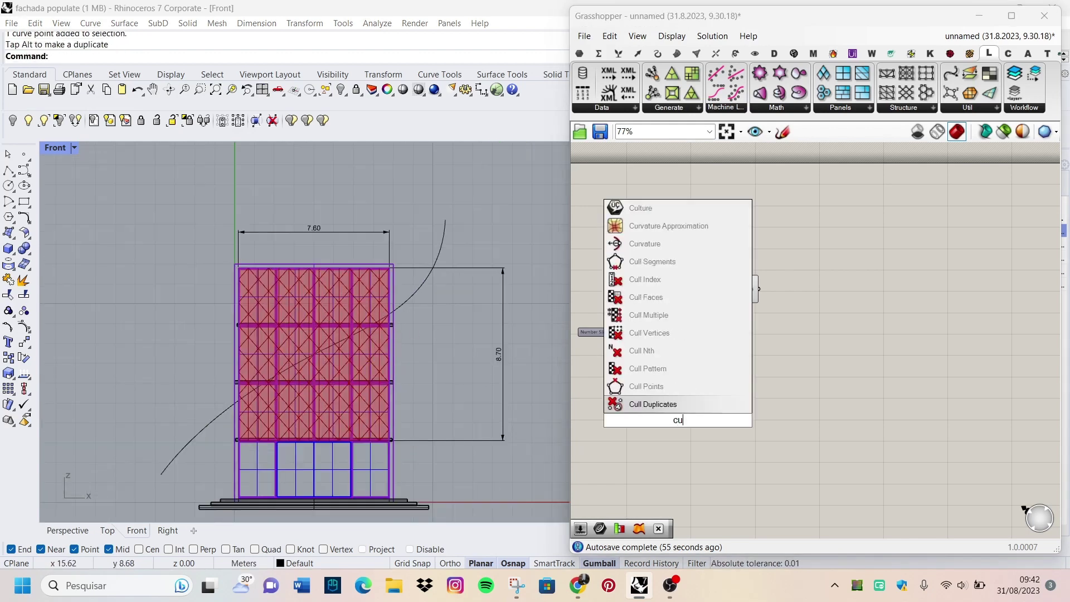
type("rve")
key("Return")
scroll(676, 420, "up", 3)
right_click(684, 429)
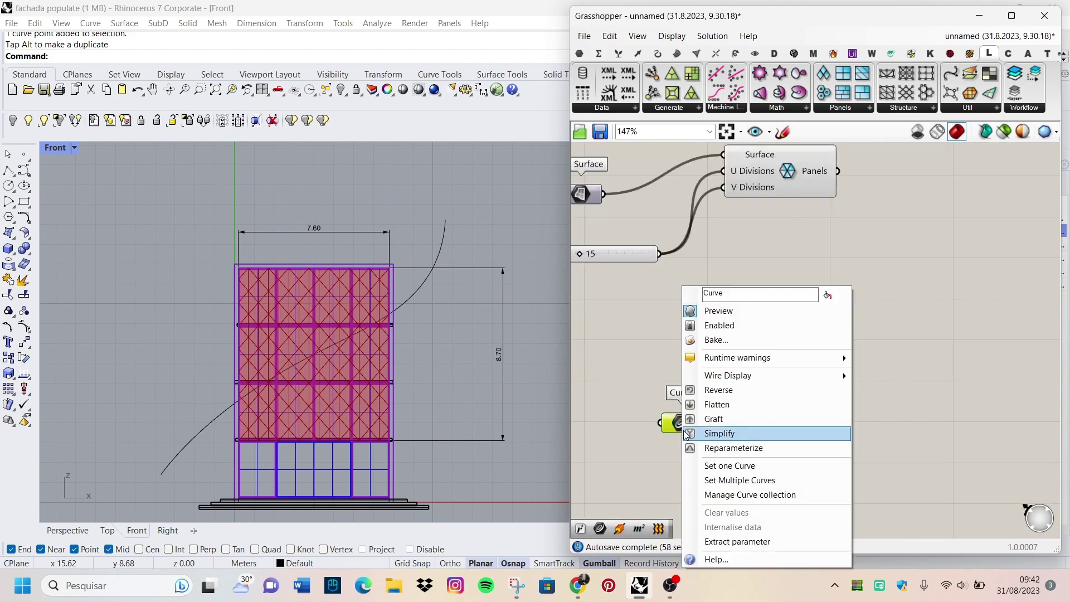
left_click(691, 465)
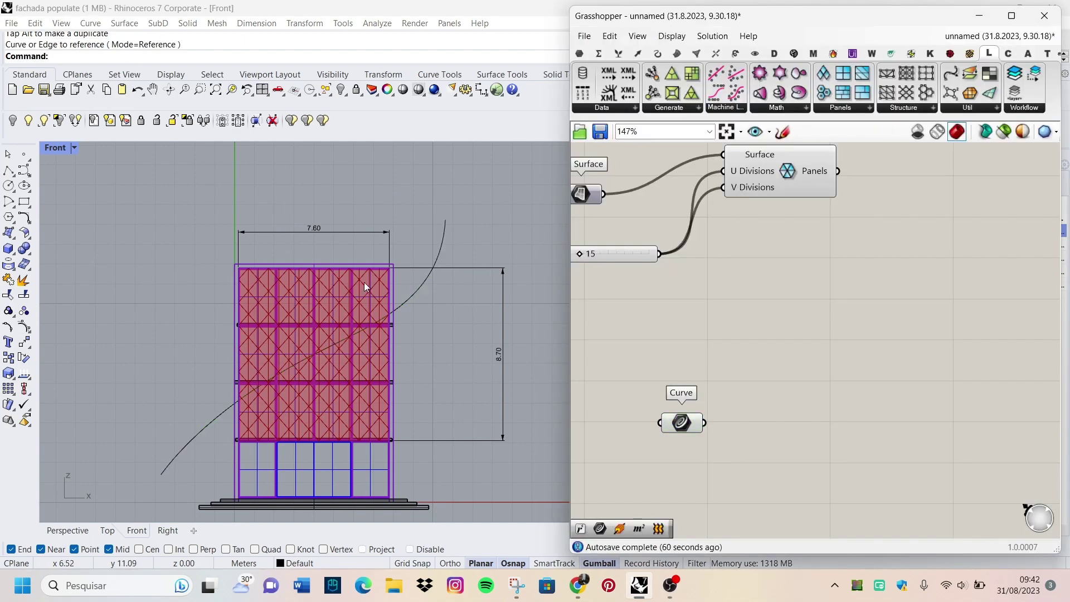
Maximize the Perspective viewport and zoom to frame the facade.
double_click(59, 149)
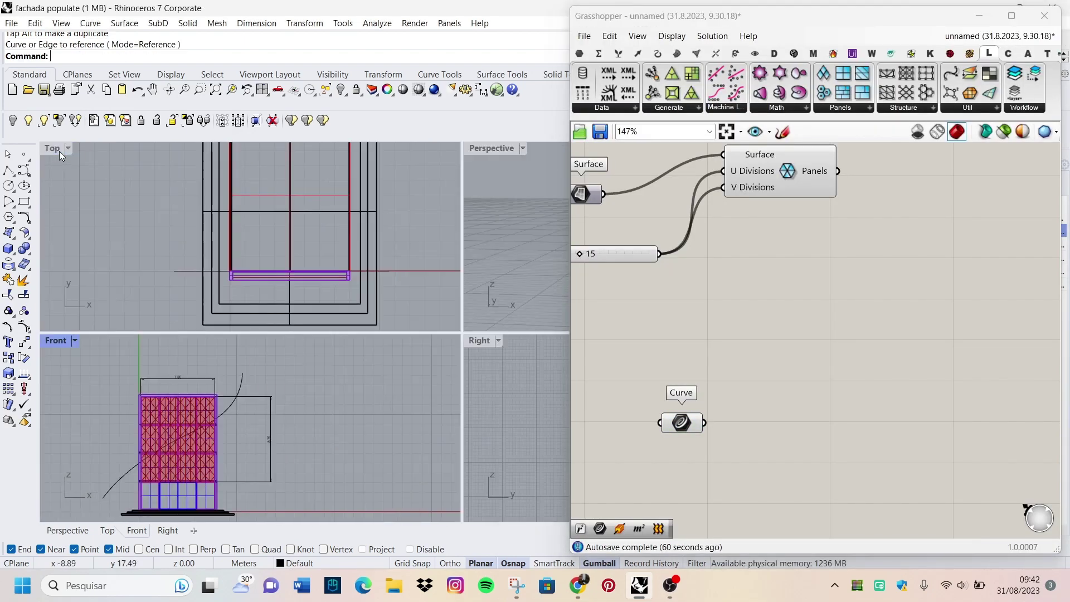
double_click(481, 152)
scroll(346, 336, "up", 3)
scroll(814, 326, "down", 5)
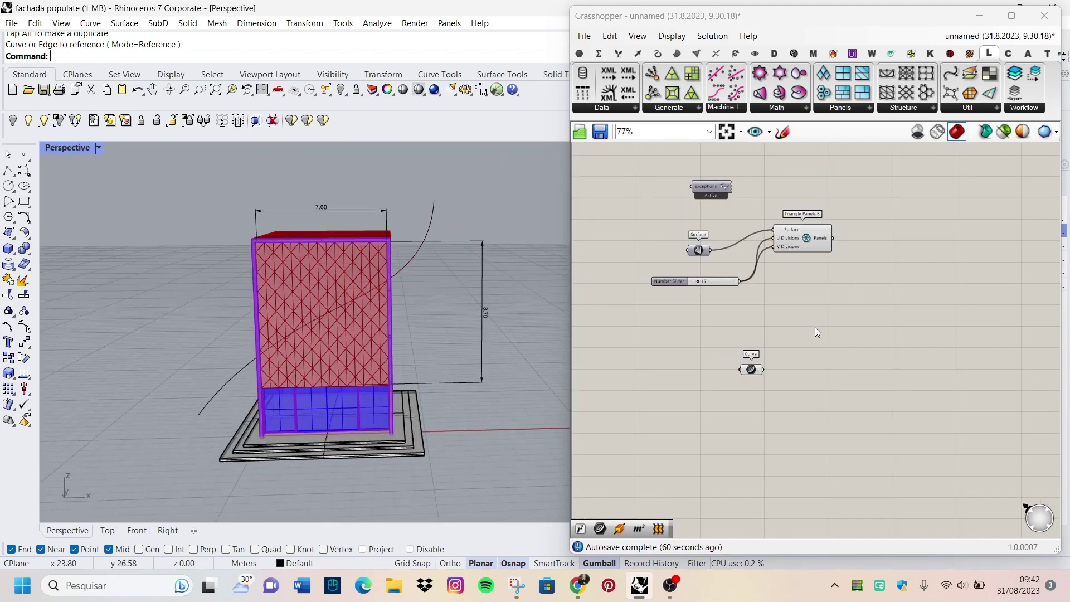
scroll(294, 289, "up", 3)
scroll(304, 296, "up", 2)
scroll(304, 297, "up", 3)
scroll(303, 292, "down", 1)
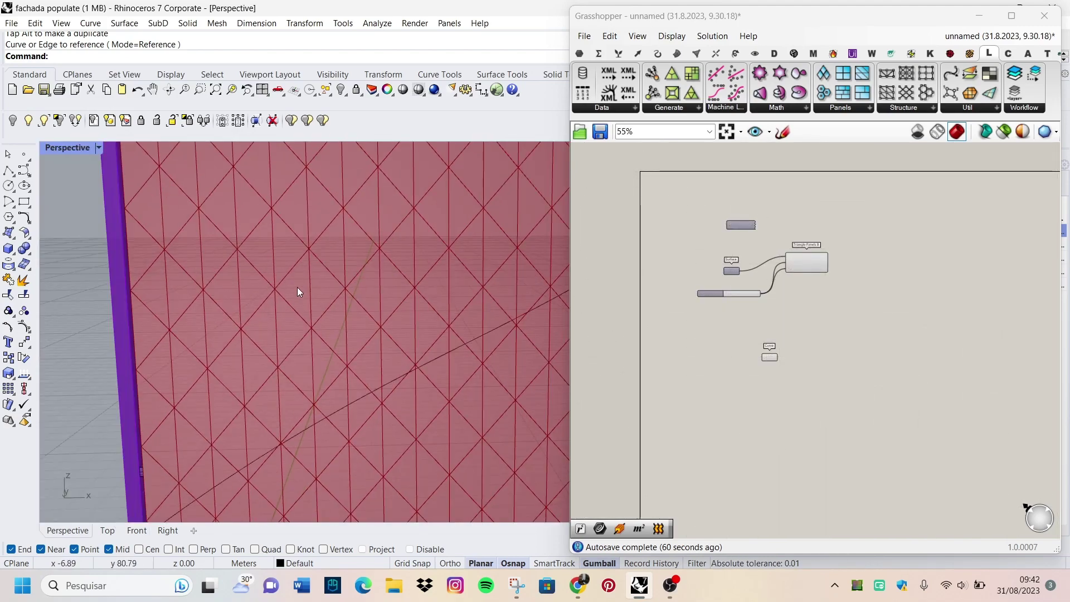
scroll(296, 286, "down", 3)
scroll(299, 288, "up", 2)
scroll(362, 379, "up", 2)
scroll(272, 292, "down", 1)
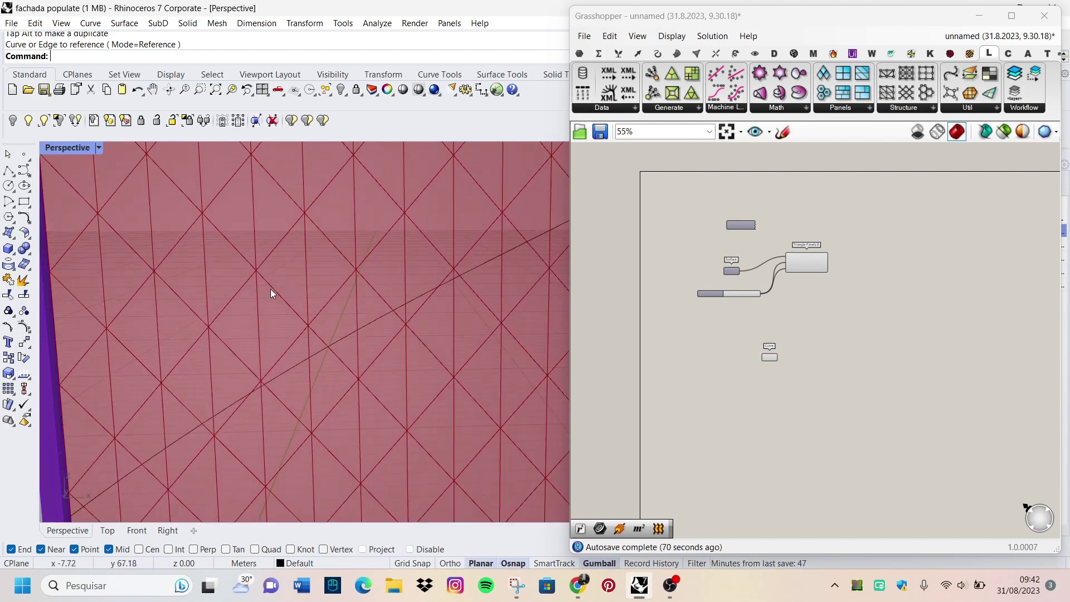
scroll(296, 275, "down", 1)
scroll(255, 326, "down", 1)
scroll(256, 326, "down", 1)
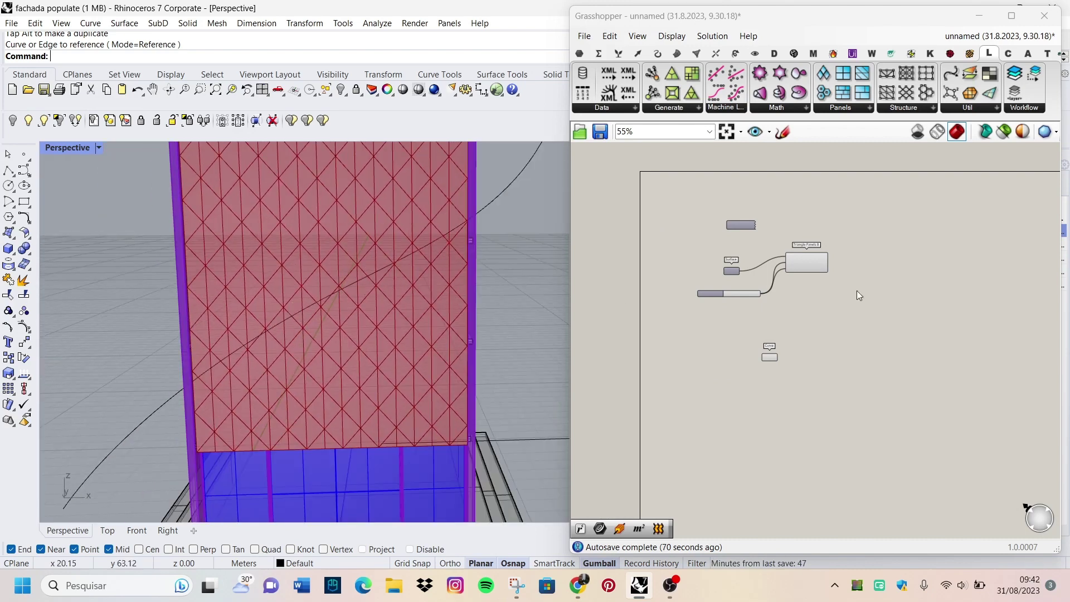
scroll(857, 291, "up", 3)
Add an Area component fed by the triangle panels to get their centroids.
scroll(669, 295, "down", 1)
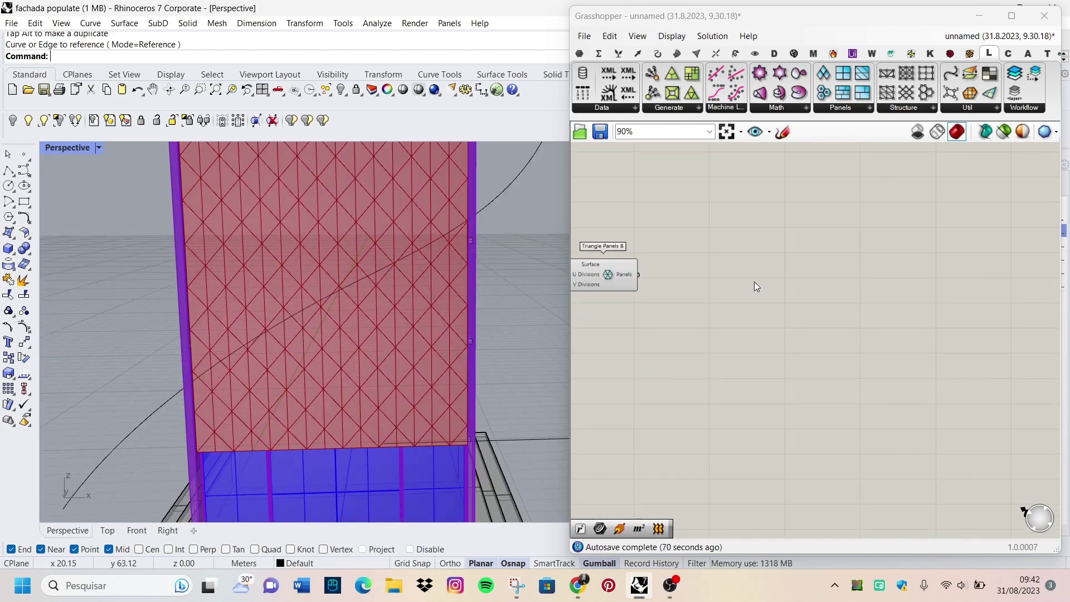
double_click(754, 282)
type("area")
left_click(712, 266)
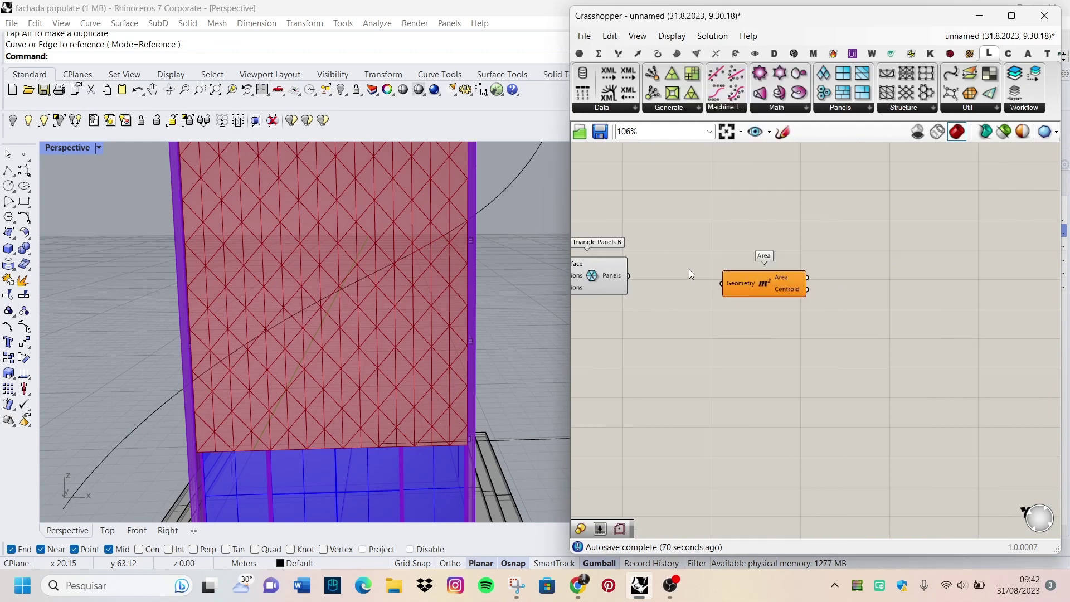
scroll(620, 280, "up", 2)
left_click_drag(718, 284, 719, 285)
scroll(724, 285, "down", 3)
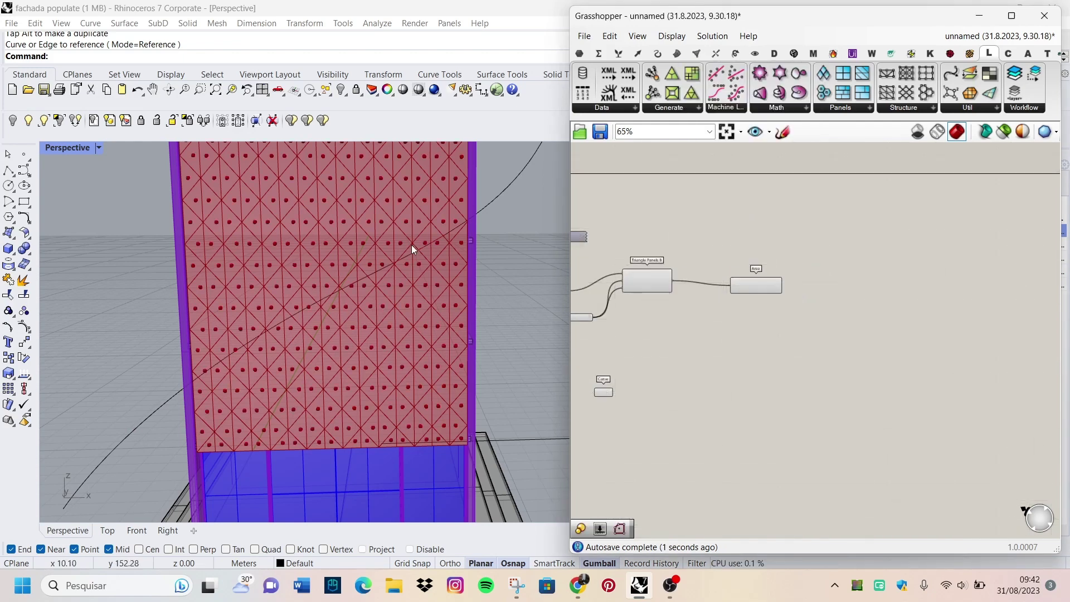
scroll(412, 249, "up", 2)
scroll(780, 284, "up", 1)
Add Curve Closest Point taking the centroids and the referenced curve.
left_click(740, 276)
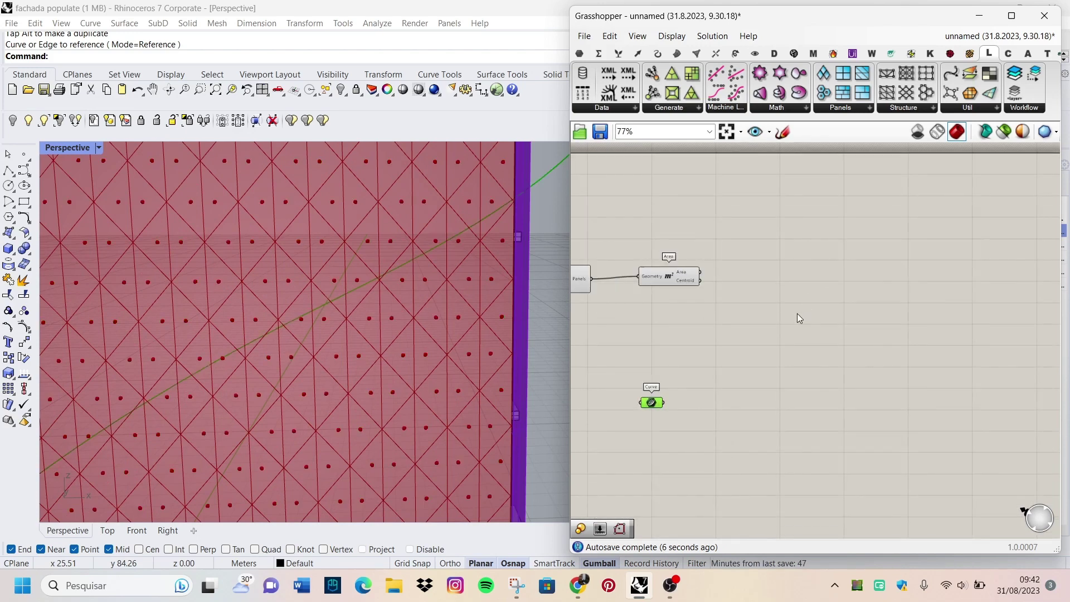
scroll(797, 313, "up", 2)
double_click(789, 299)
type("curve closes")
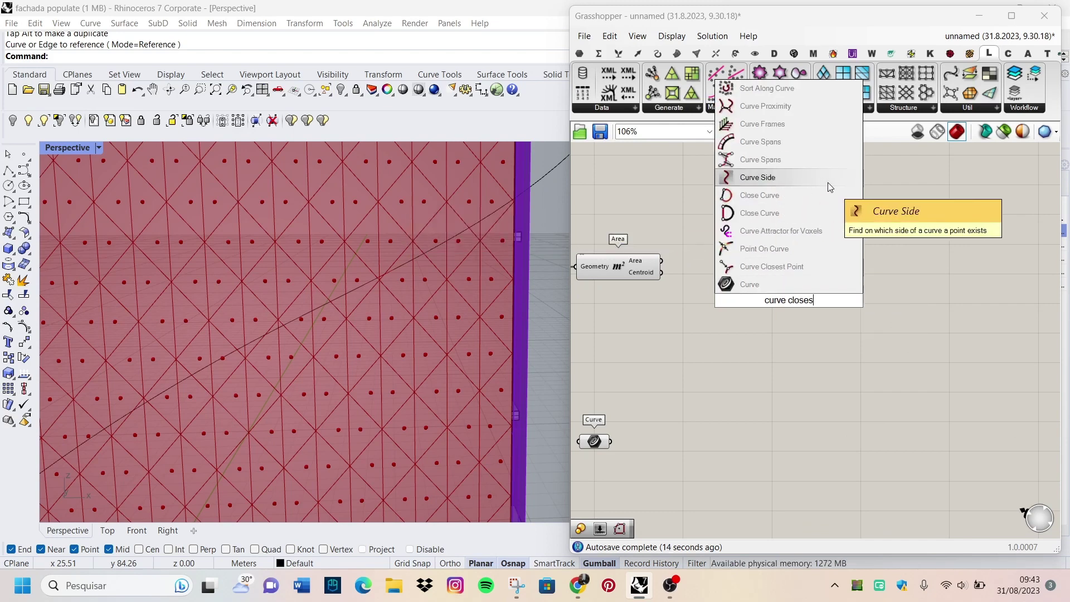
left_click(771, 266)
scroll(647, 390, "down", 1)
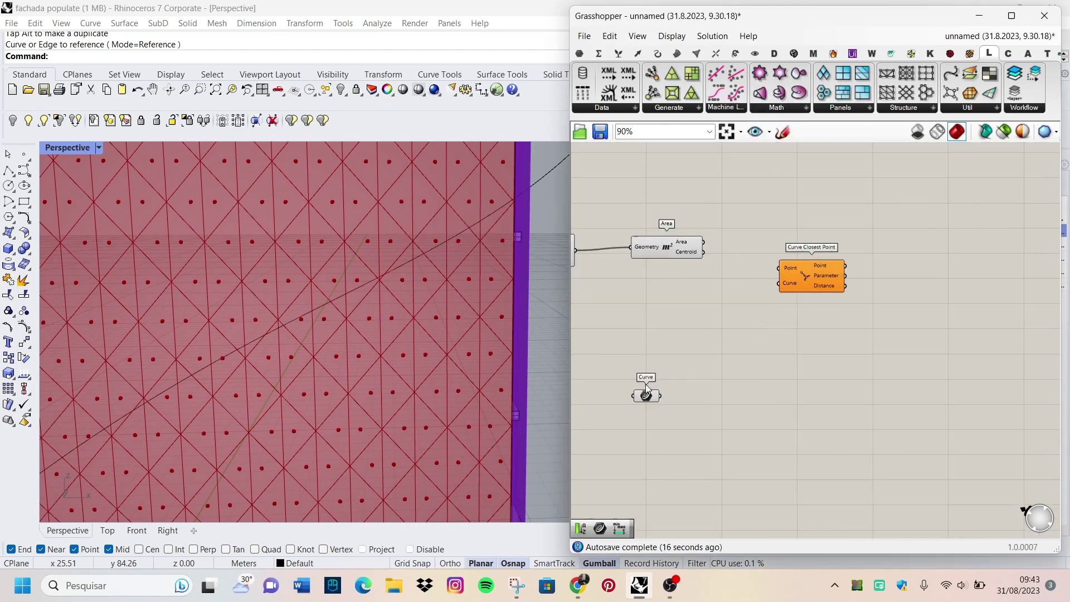
scroll(646, 390, "up", 1)
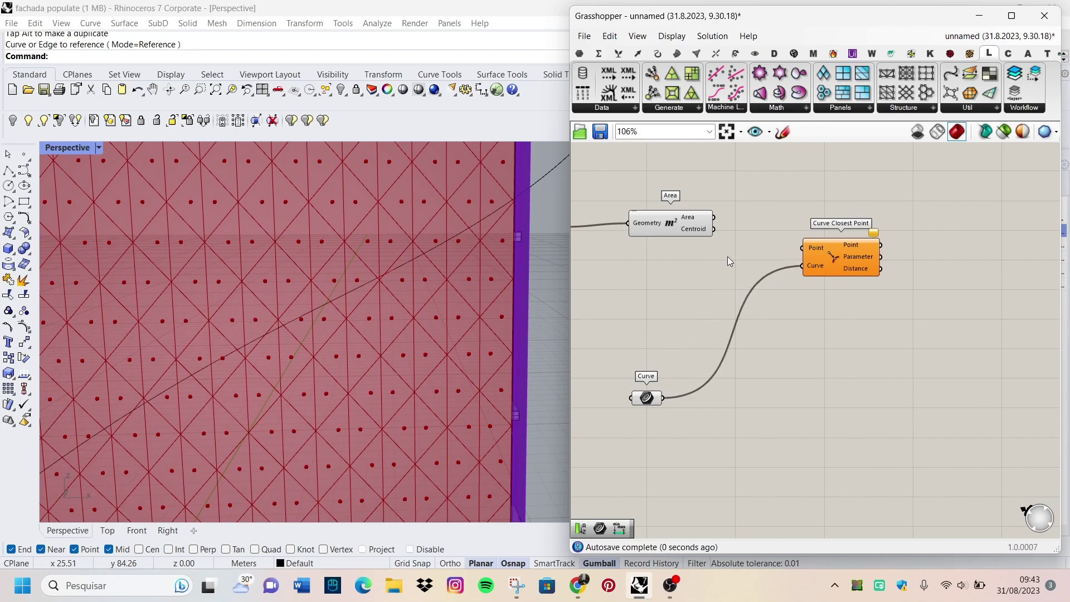
scroll(313, 259, "down", 5)
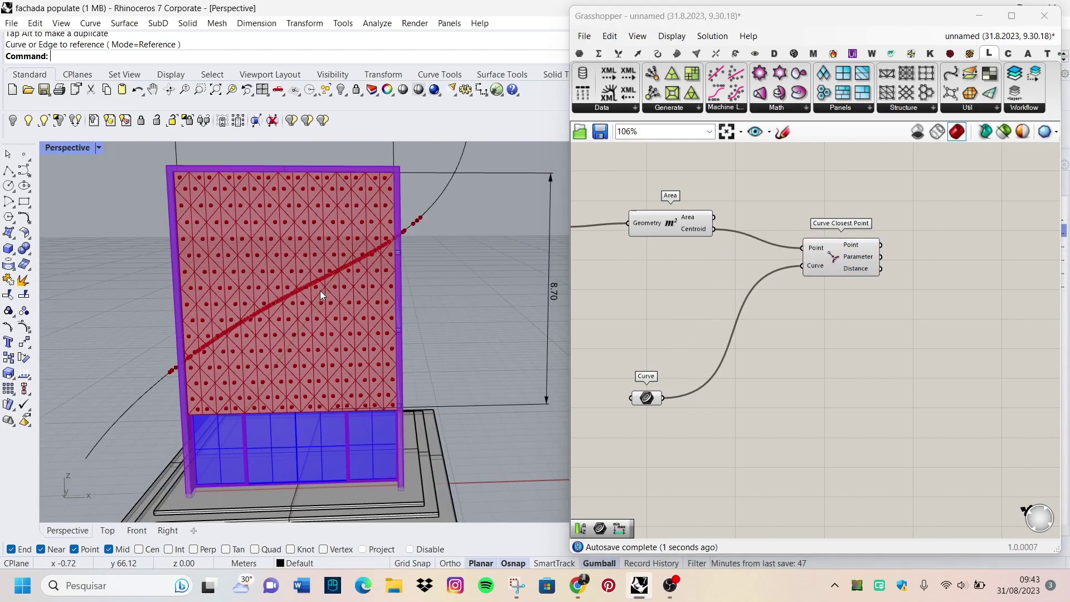
scroll(717, 350, "down", 3)
scroll(780, 301, "up", 3)
scroll(836, 284, "down", 2)
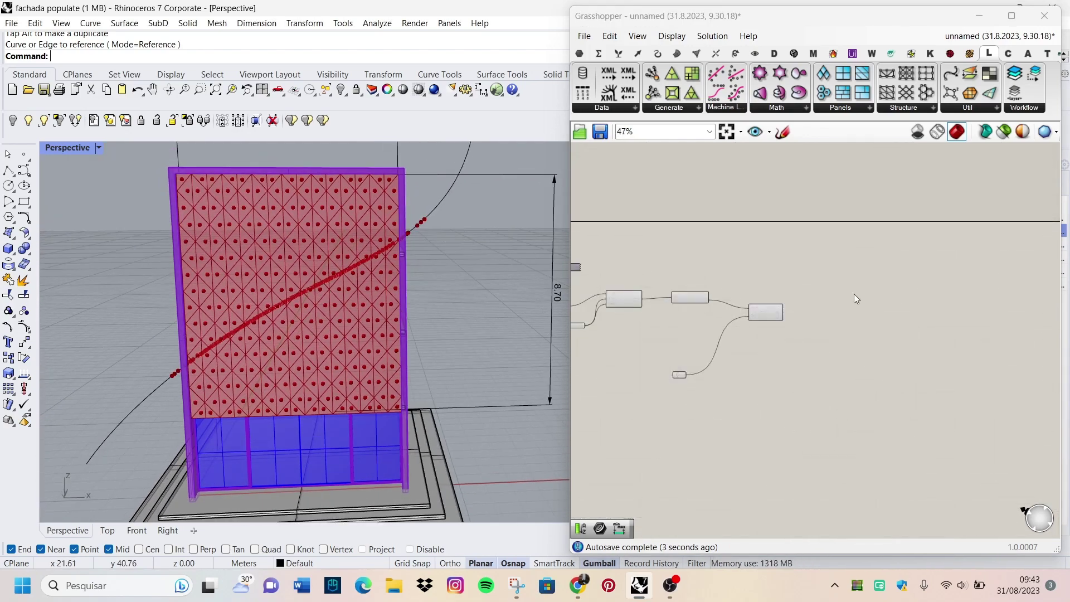
scroll(855, 315, "up", 3)
Orbit and zoom the Rhino view to inspect the facade from another angle.
double_click(787, 346)
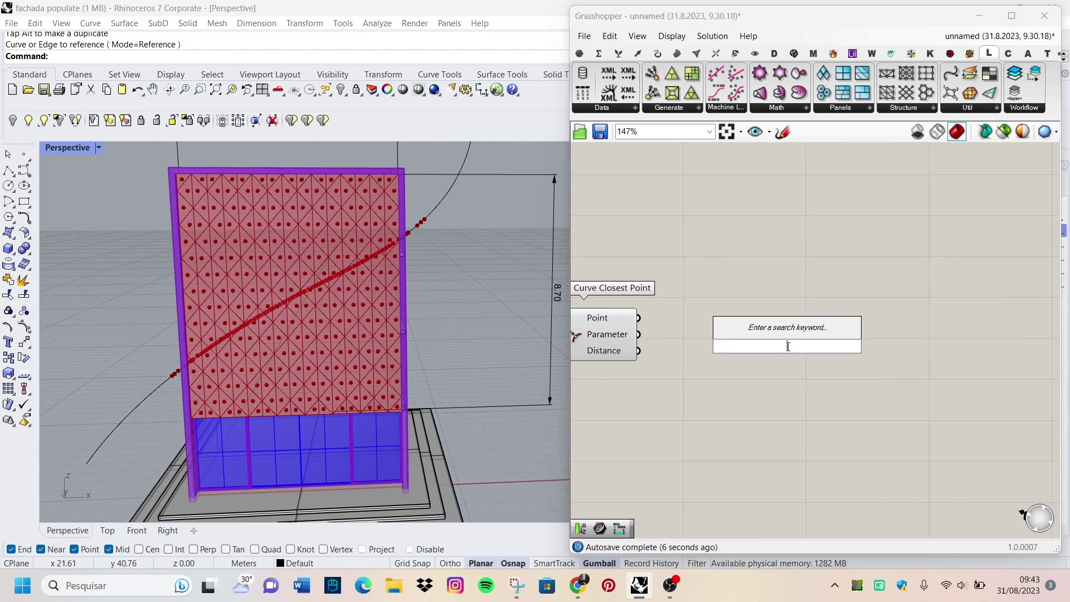
key("Escape")
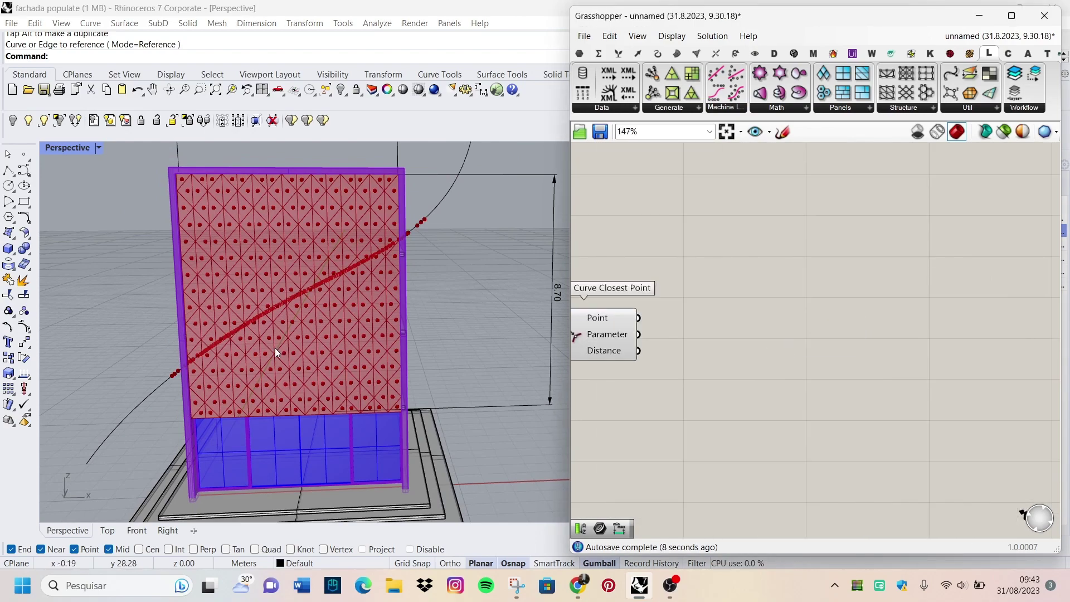
scroll(265, 333, "up", 2)
mouse_move(265, 333)
right_mouse_down()
mouse_move(322, 300)
mouse_move(301, 304)
right_mouse_up()
scroll(780, 289, "down", 3)
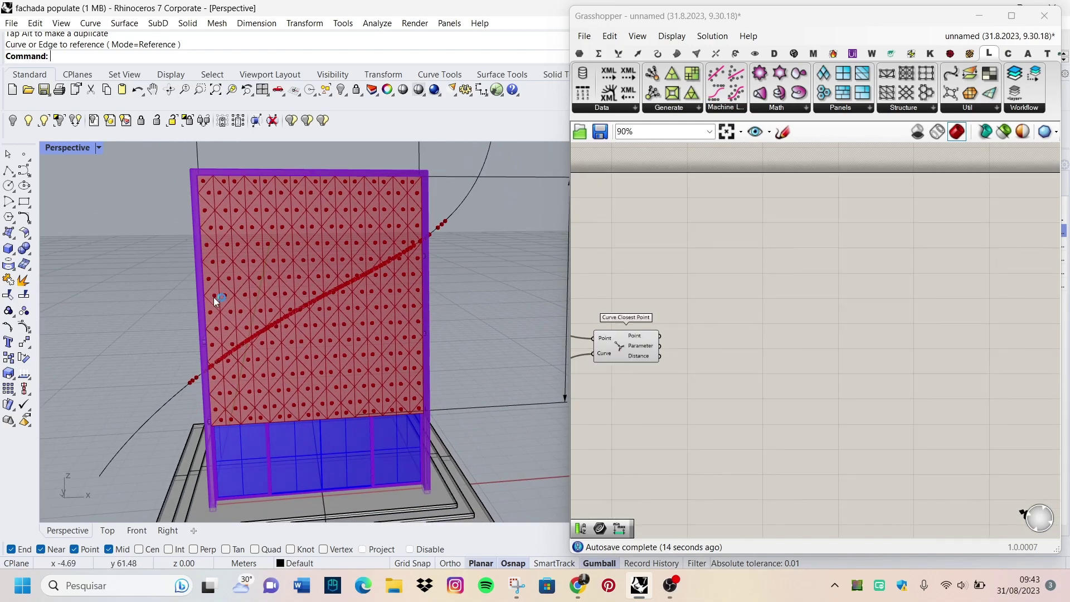
scroll(216, 302, "up", 2)
scroll(216, 301, "up", 4)
scroll(780, 329, "down", 3)
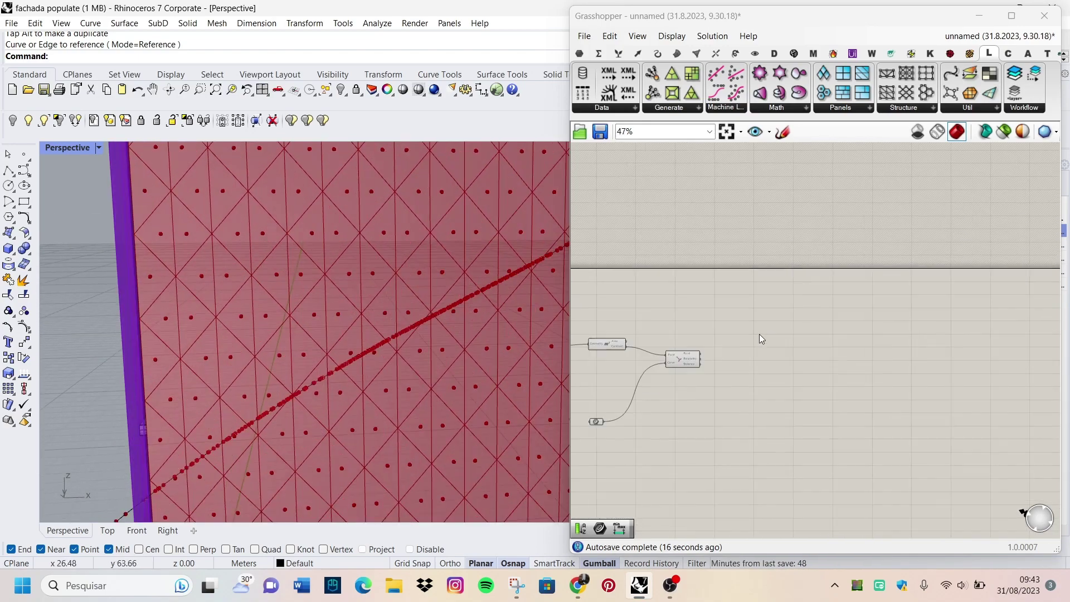
scroll(594, 301, "up", 1)
scroll(328, 297, "up", 3)
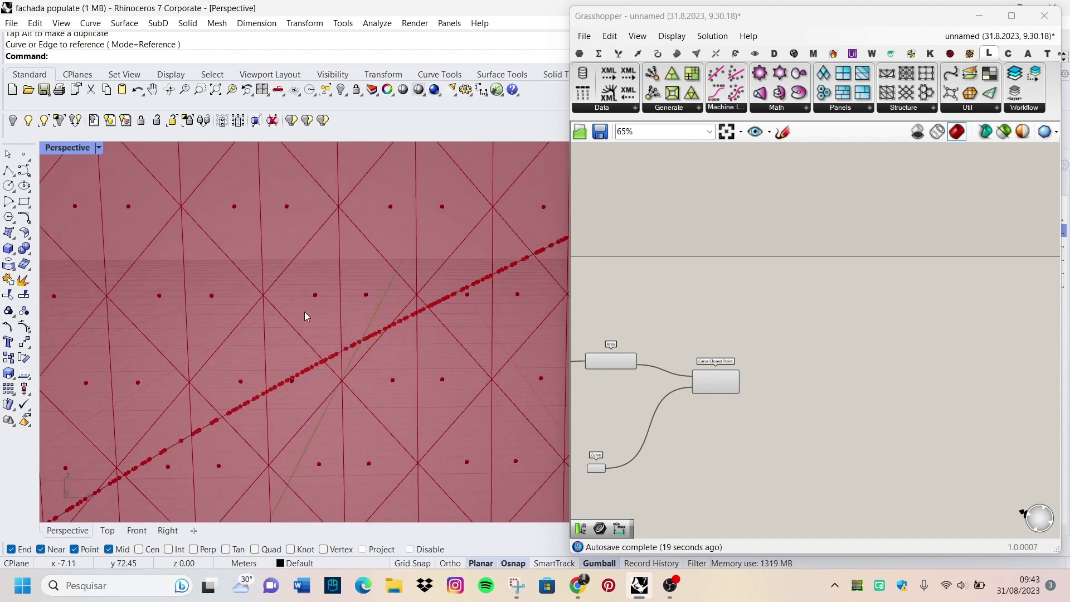
scroll(765, 319, "down", 2)
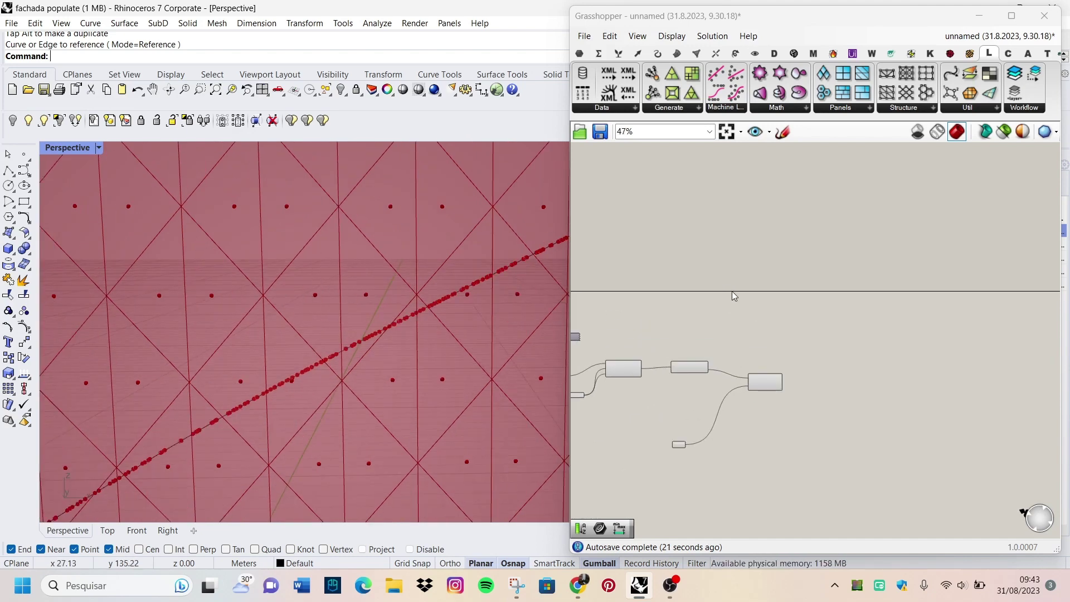
scroll(747, 279, "up", 2)
Add a Scale component via the 'sca' search and move it further right.
double_click(777, 284)
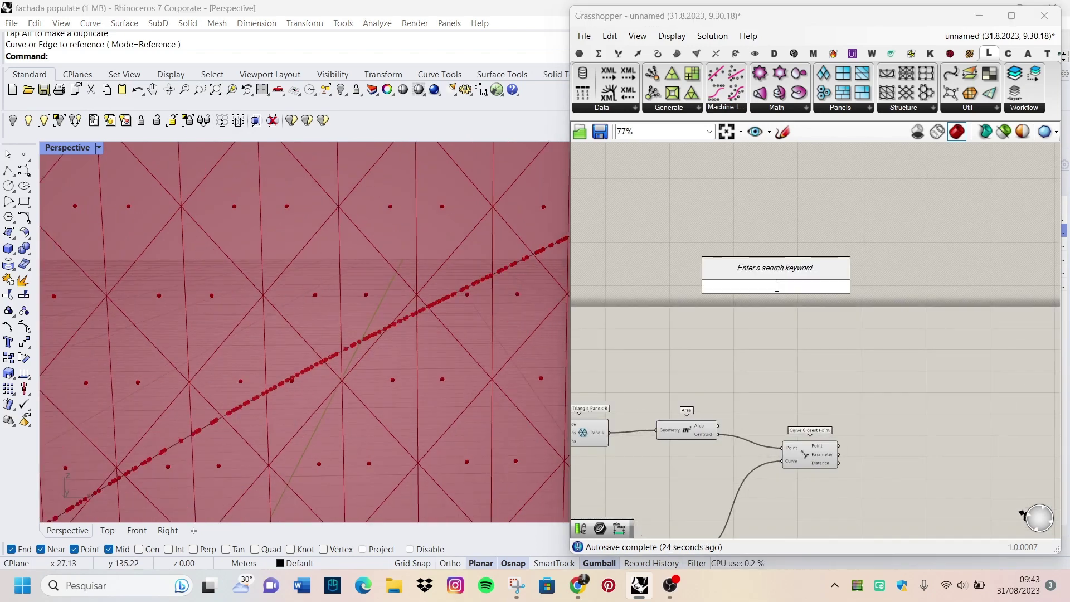
type("sca")
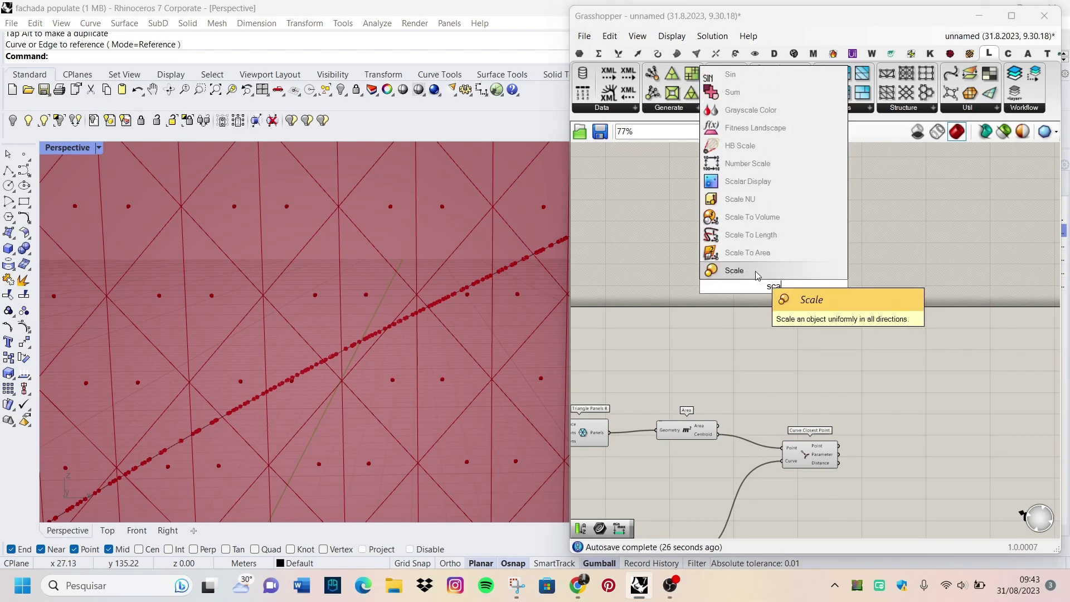
left_click(757, 272)
scroll(765, 312, "up", 1)
scroll(673, 363, "right", 2)
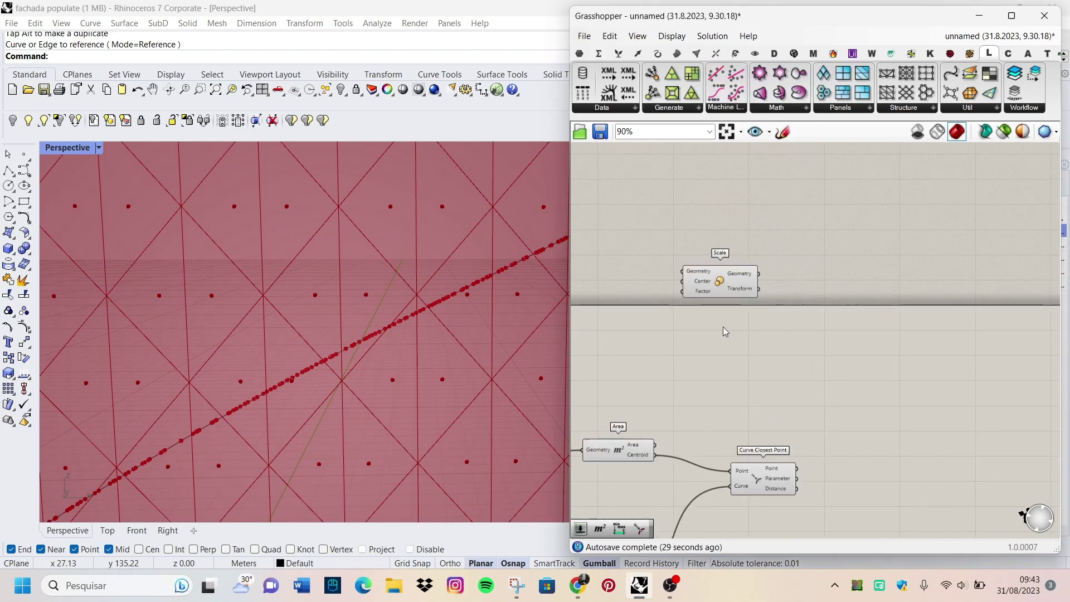
left_click_drag(685, 287, 869, 323)
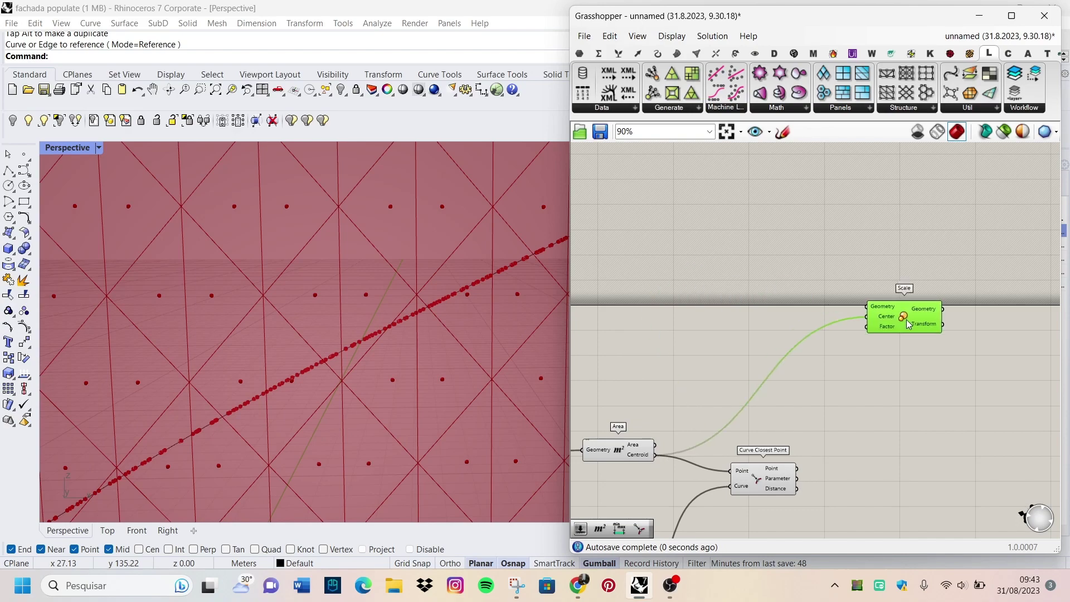
scroll(700, 405, "left", 3)
scroll(701, 405, "down", 2)
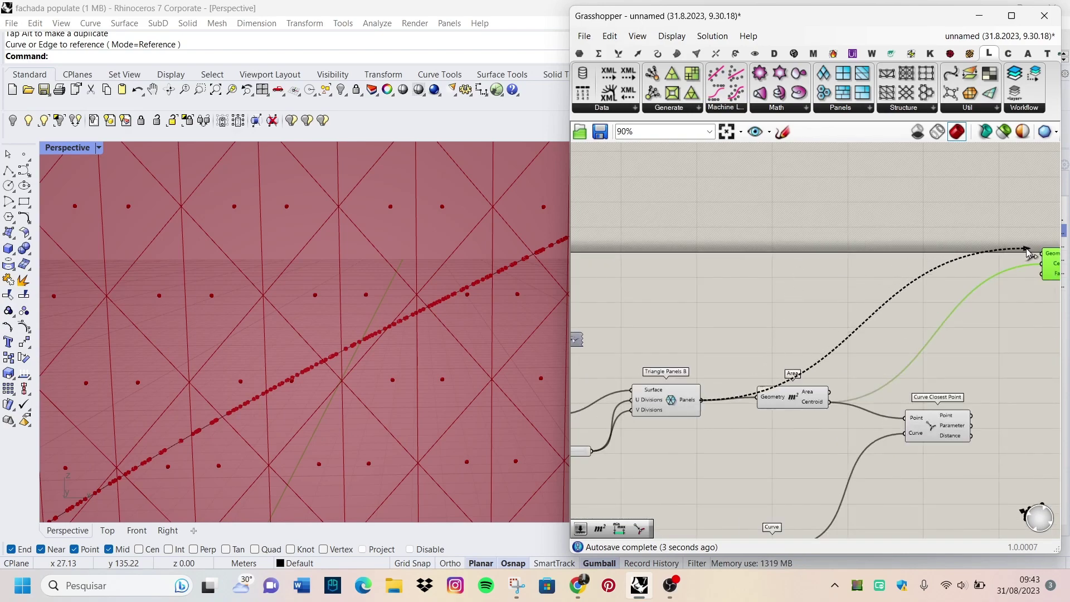
Wire the Triangle Panels output into the Scale component's Geometry input.
left_click_drag(1027, 252, 797, 279)
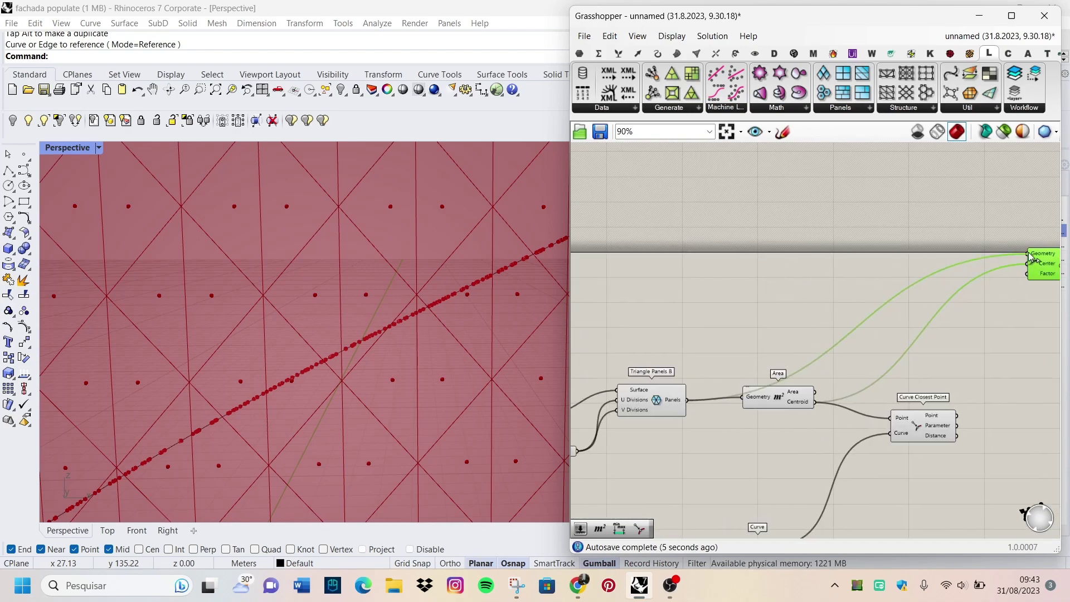
scroll(334, 286, "down", 5)
scroll(413, 259, "up", 5)
scroll(413, 258, "down", 2)
scroll(774, 262, "down", 5)
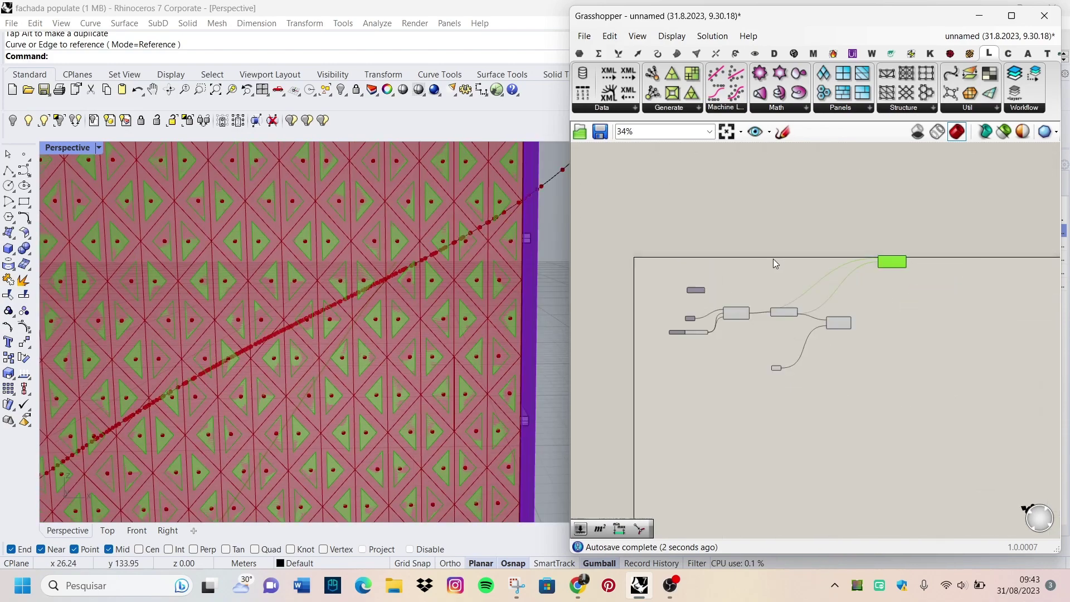
scroll(773, 263, "up", 5)
scroll(767, 393, "down", 2)
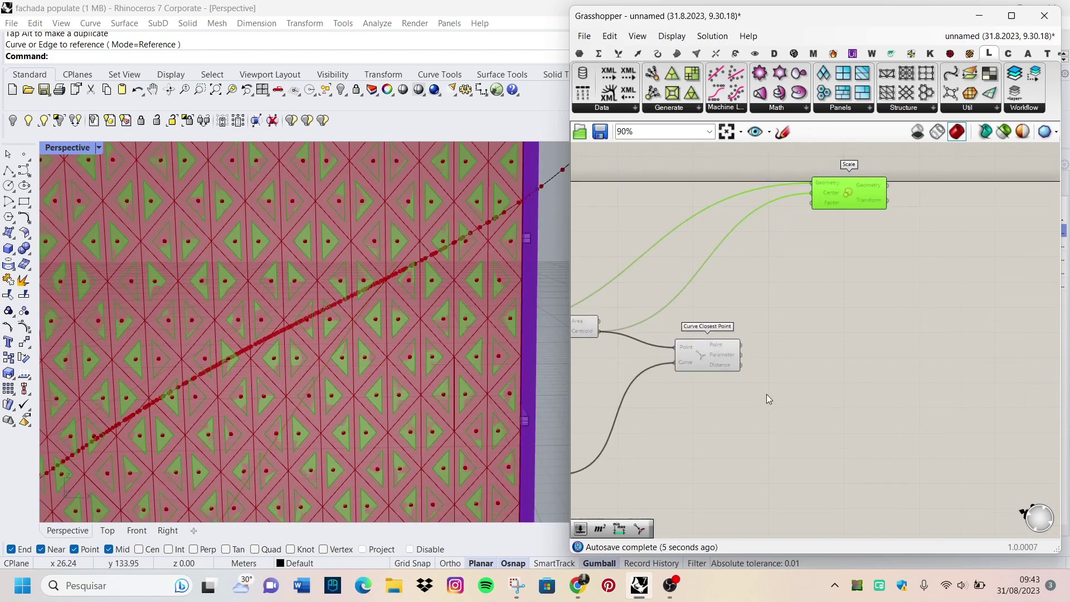
Deselect Scale and zoom the Rhino viewport to inspect the shrunken triangles.
left_click(796, 354)
scroll(778, 364, "up", 3)
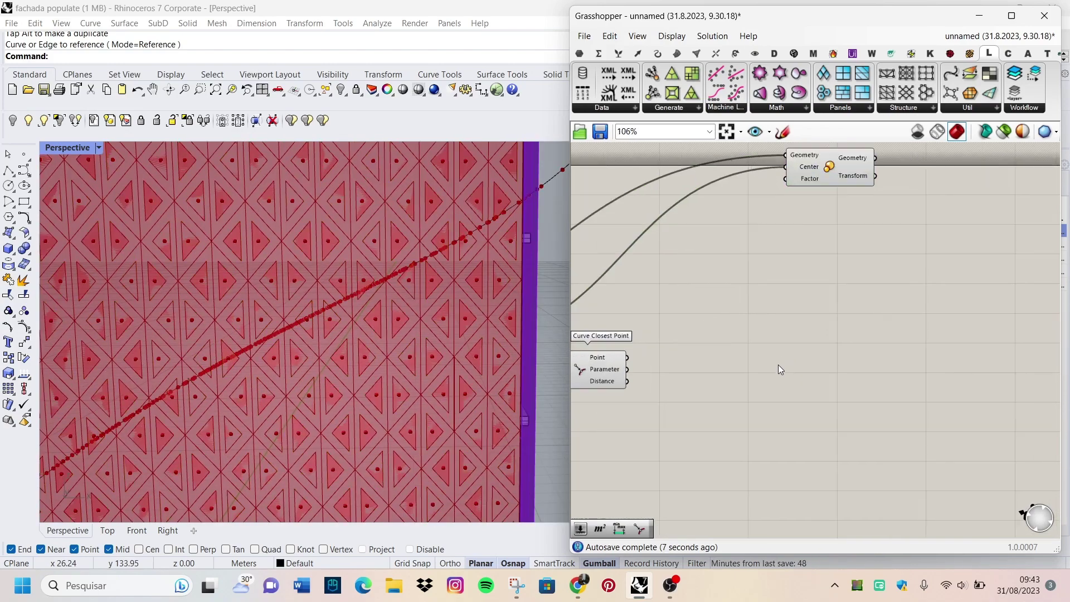
scroll(740, 393, "down", 1)
scroll(380, 342, "down", 3)
scroll(381, 343, "up", 2)
scroll(353, 338, "up", 2)
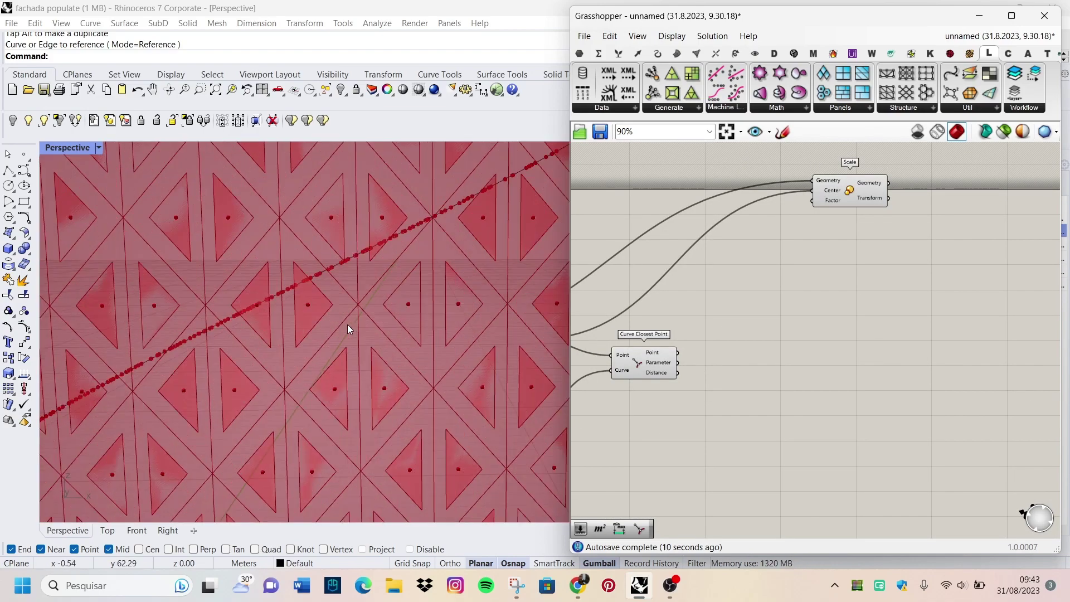
scroll(347, 324, "up", 1)
scroll(343, 282, "up", 2)
scroll(312, 286, "up", 1)
scroll(312, 283, "down", 3)
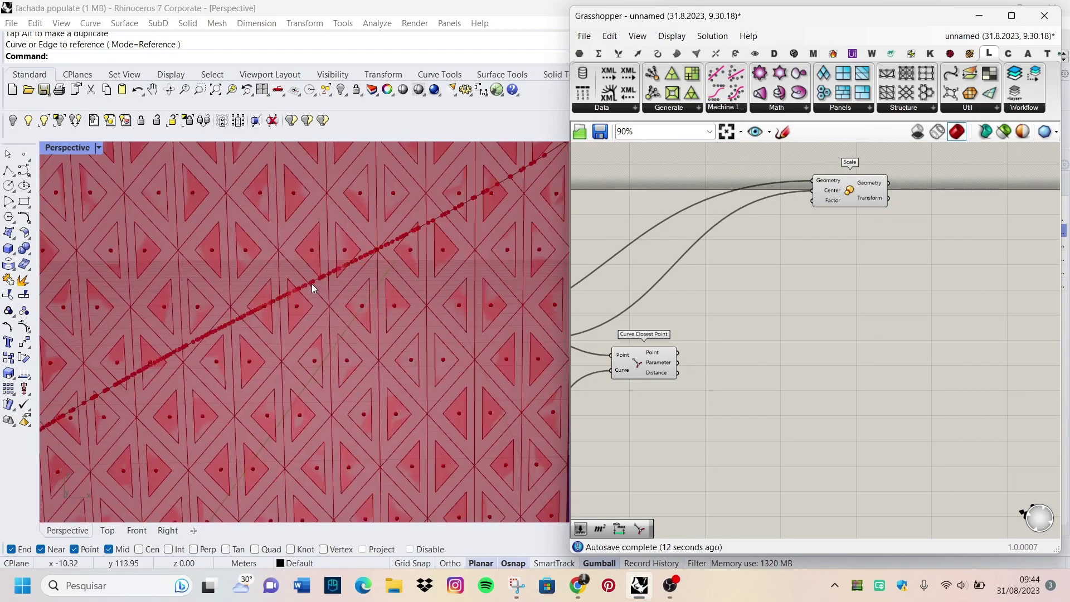
scroll(316, 262, "down", 2)
scroll(276, 243, "up", 4)
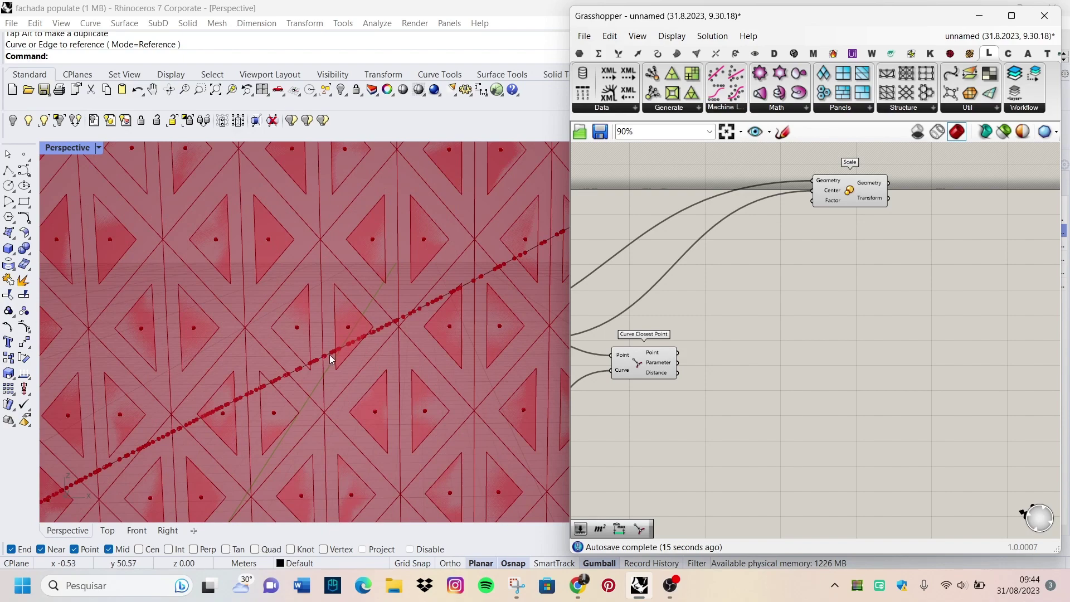
scroll(289, 325, "down", 3)
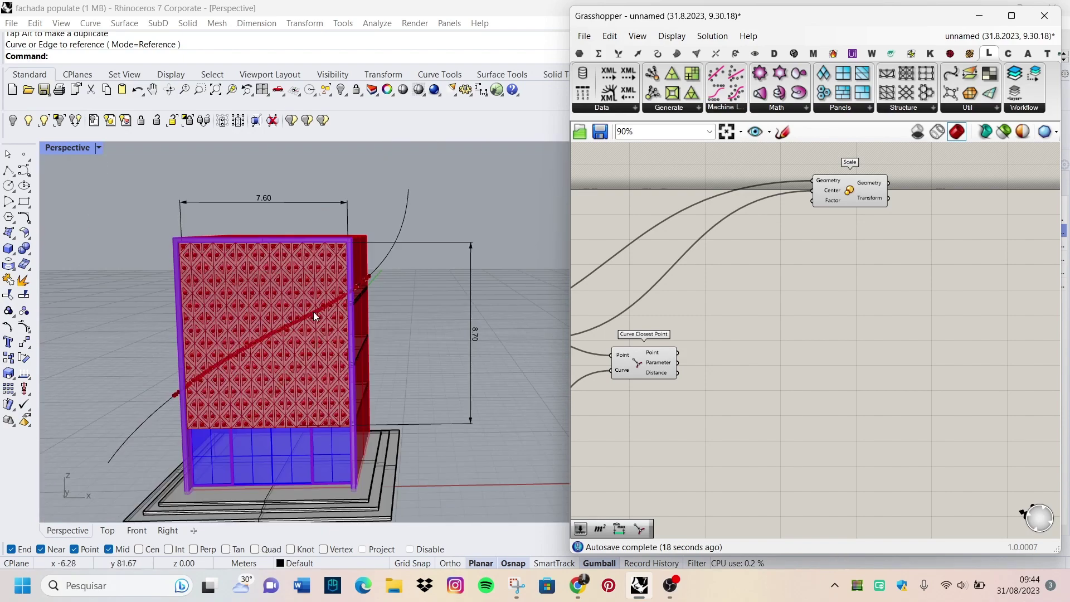
scroll(314, 312, "up", 2)
scroll(746, 357, "up", 2)
scroll(746, 357, "down", 3)
scroll(662, 370, "up", 3)
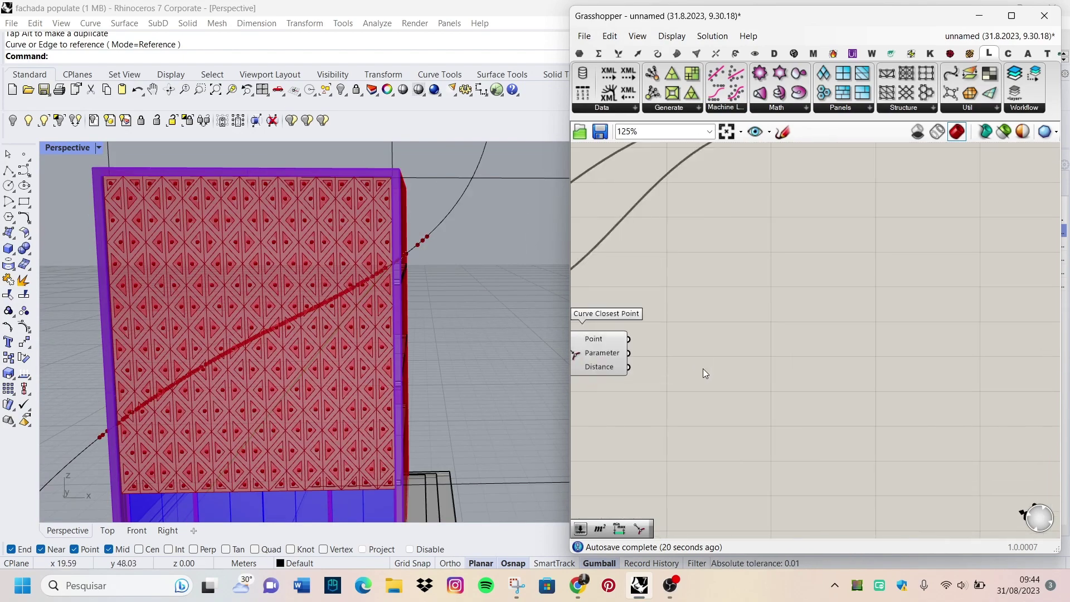
scroll(688, 340, "up", 1)
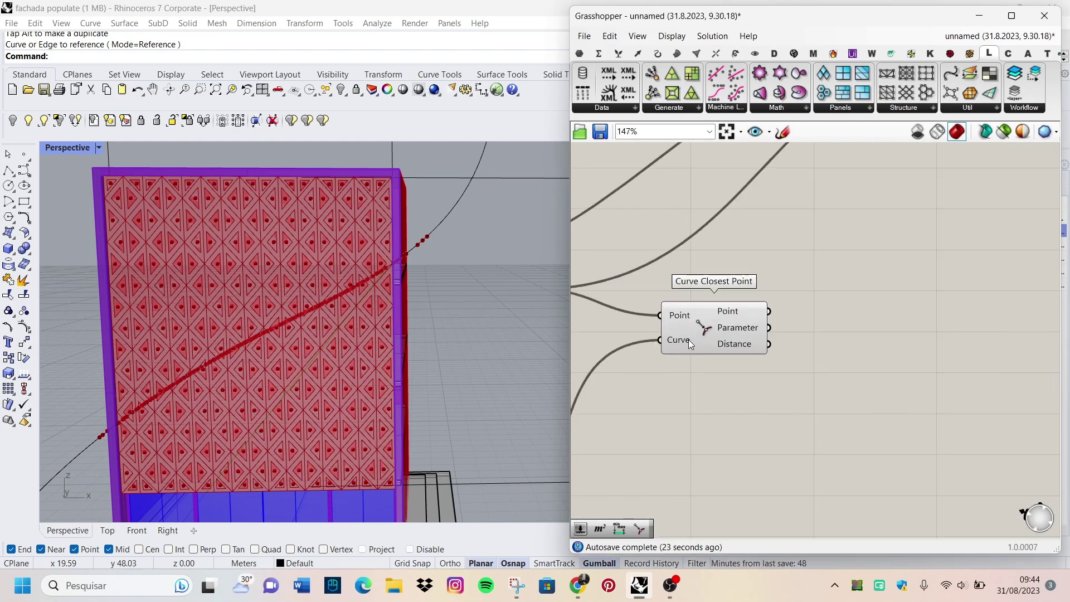
scroll(628, 357, "down", 3)
scroll(764, 352, "up", 1)
Search 'ramam' and place Remap Numbers next to Curve Closest Point.
double_click(773, 357)
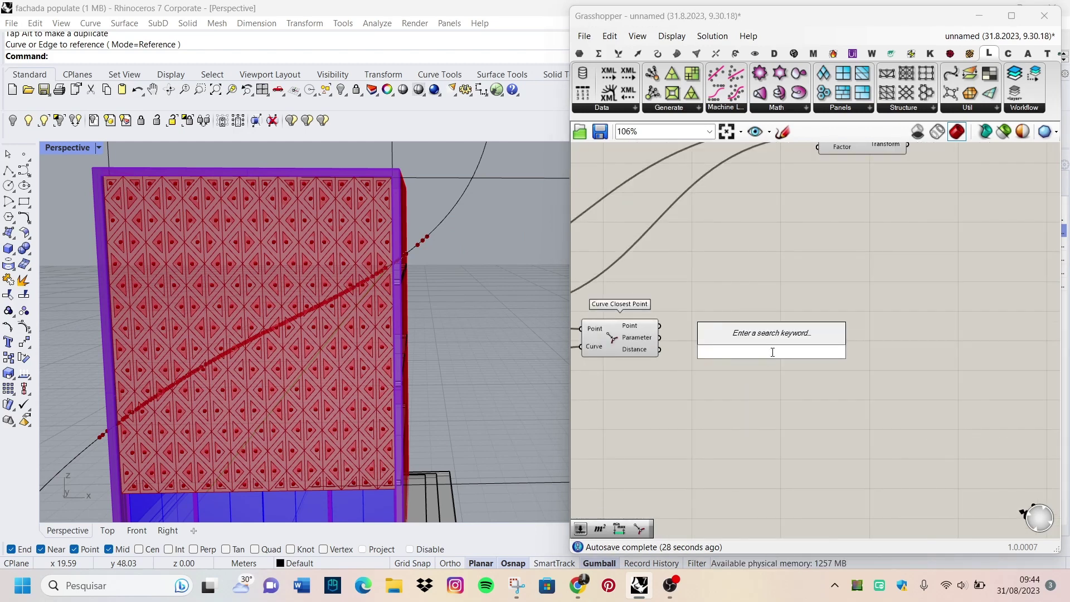
type("ramp")
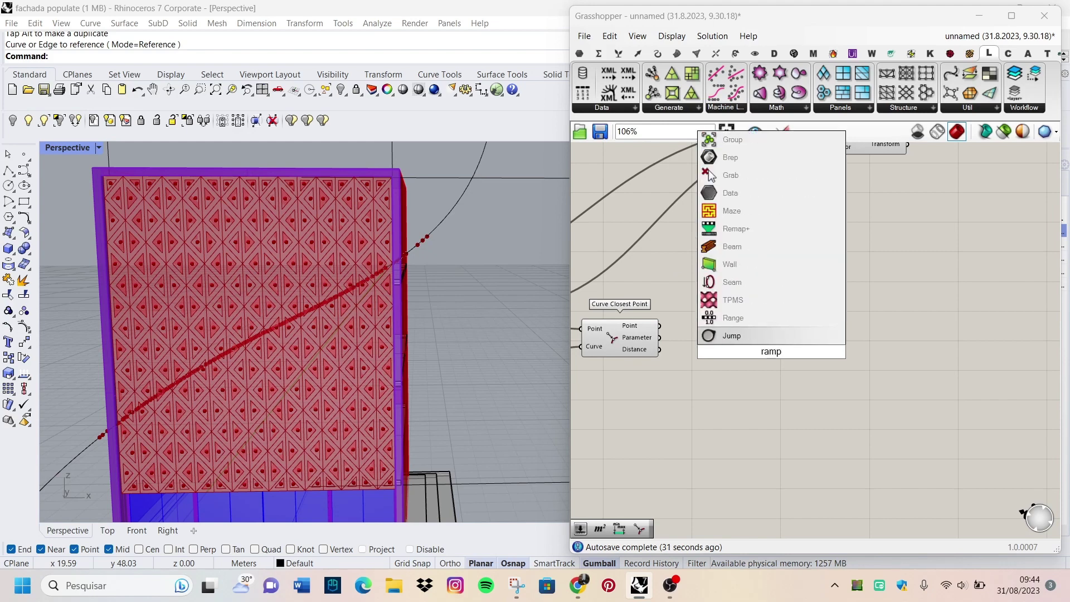
key("BackSpace")
type("ap num")
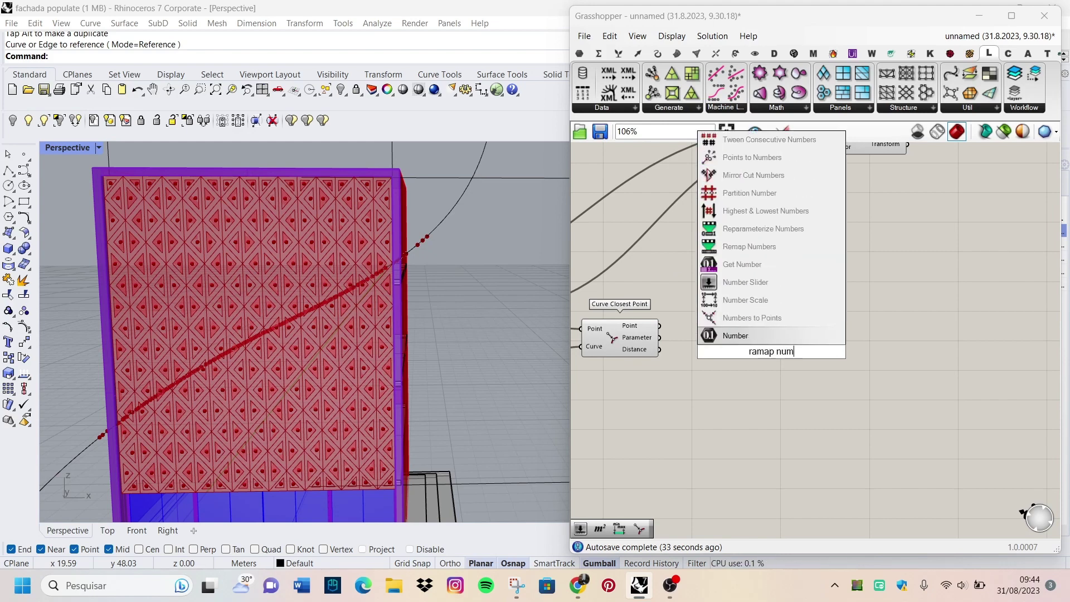
left_click(770, 248)
scroll(684, 377, "up", 3)
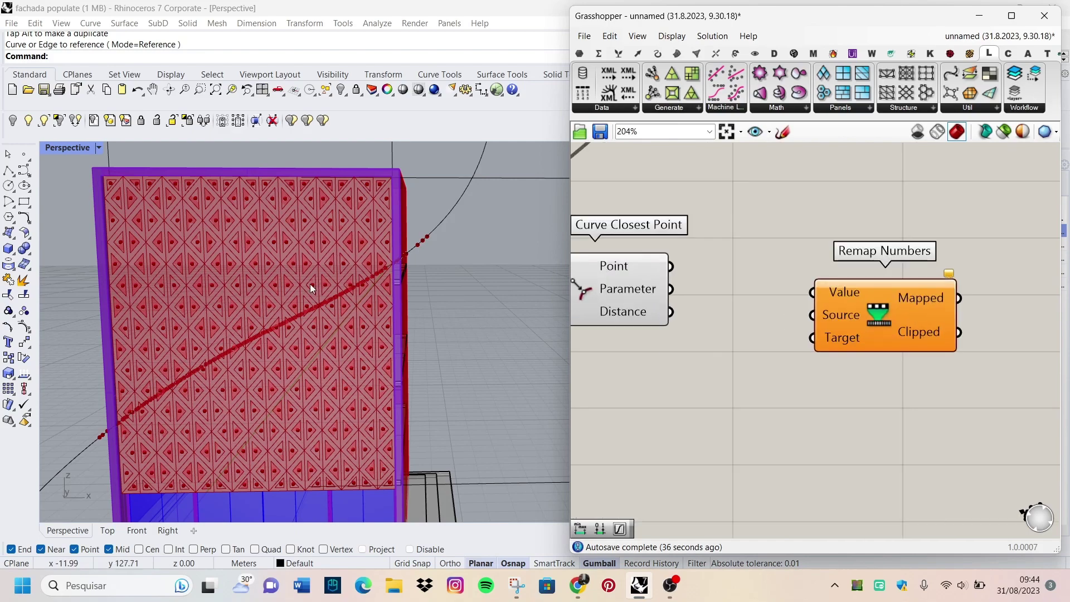
scroll(310, 283, "up", 3)
scroll(312, 250, "up", 3)
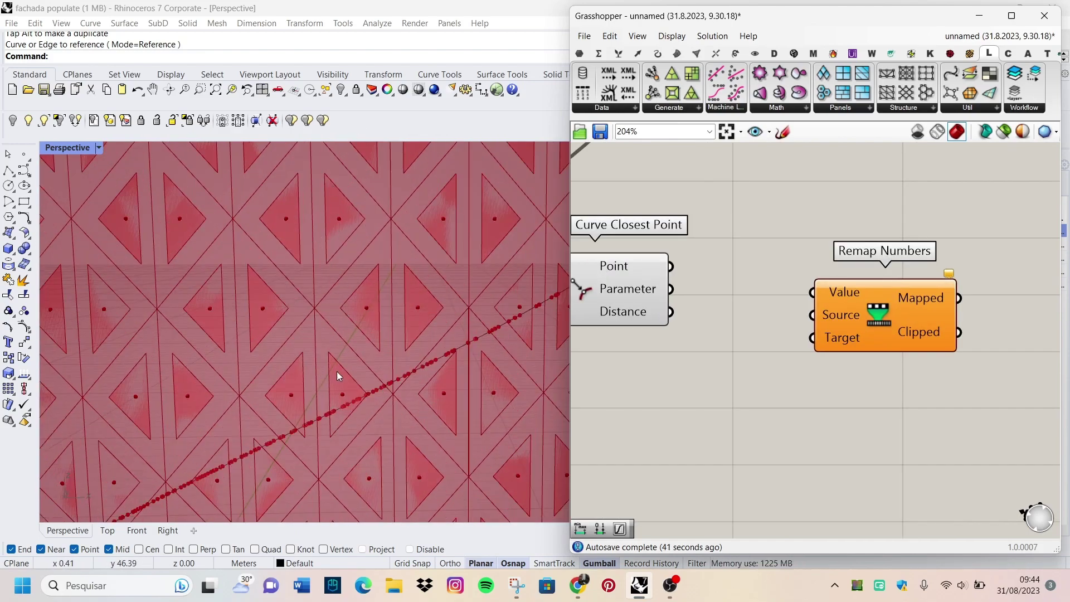
scroll(397, 302, "up", 1)
scroll(392, 330, "up", 1)
scroll(392, 330, "up", 1)
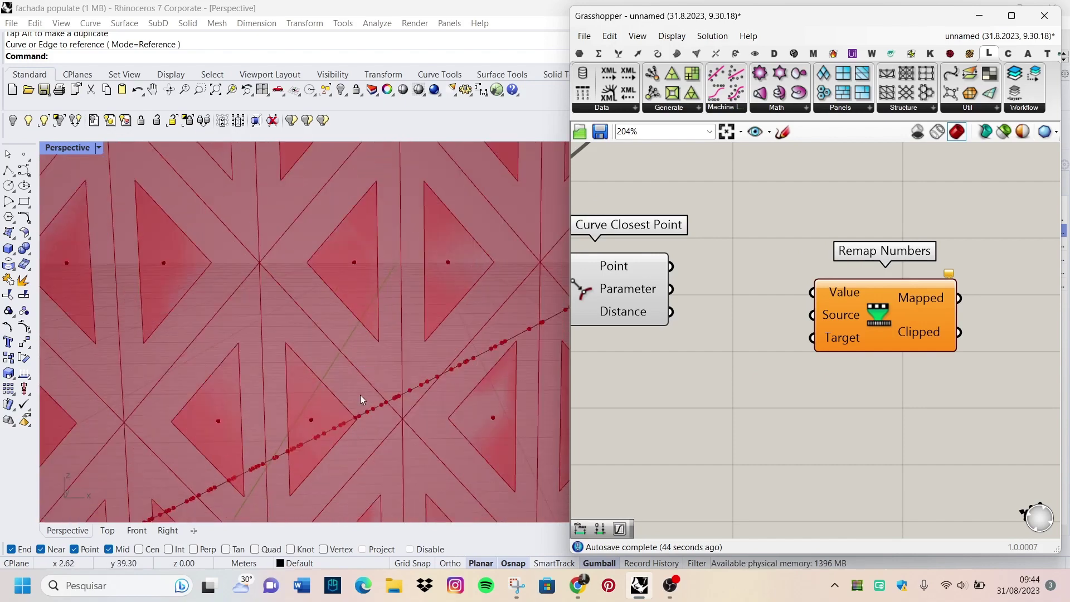
scroll(425, 379, "down", 5)
scroll(285, 408, "up", 2)
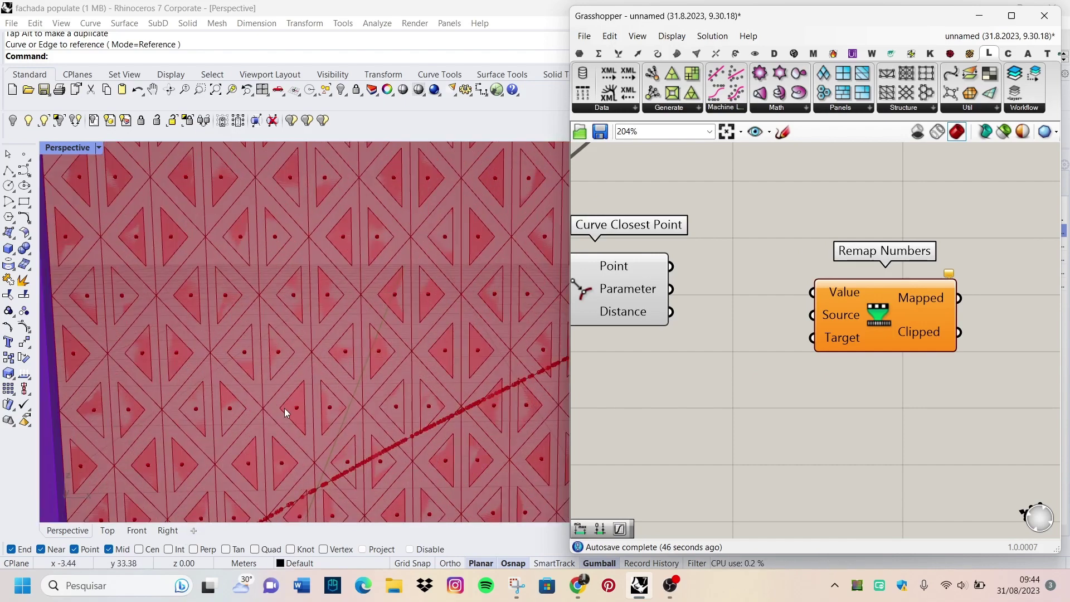
scroll(422, 393, "down", 2)
scroll(795, 366, "down", 1)
scroll(866, 324, "down", 1)
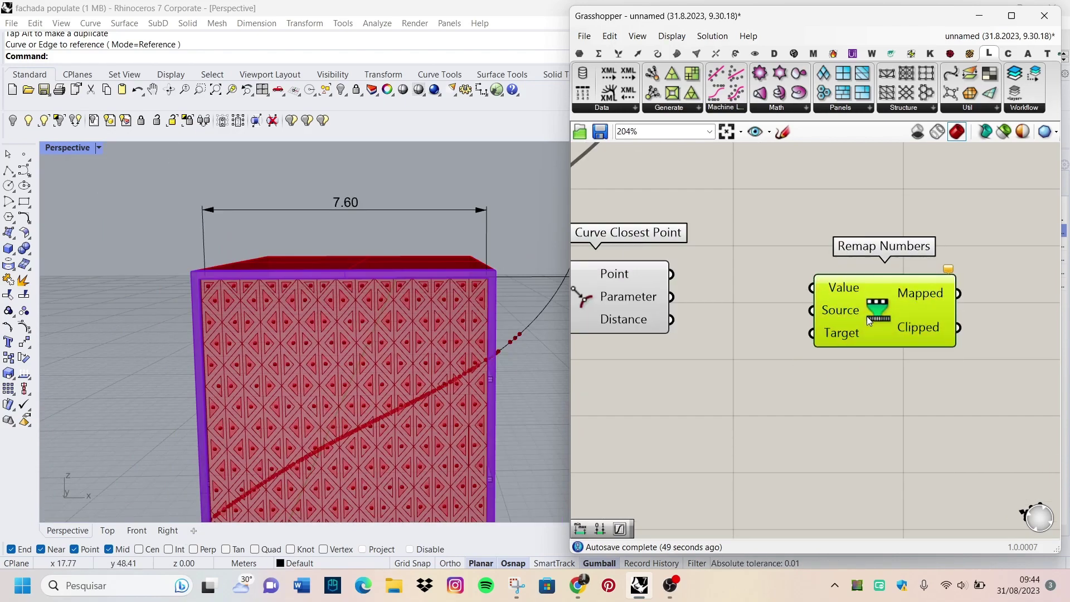
scroll(793, 343, "down", 2)
scroll(841, 322, "up", 3)
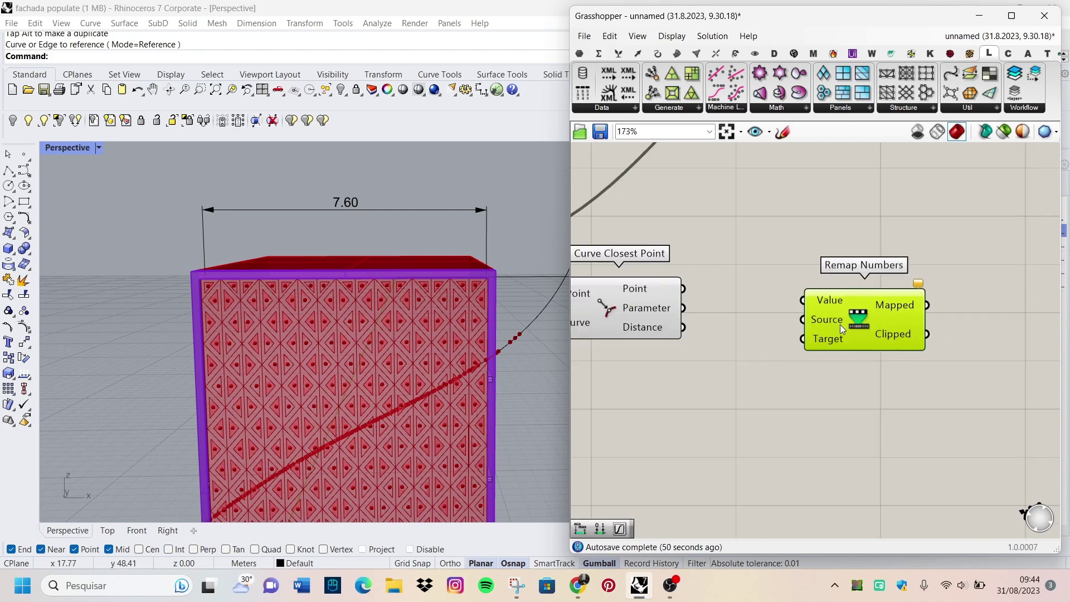
Wire Curve Closest Point's Distance into the Remap Numbers Value input.
double_click(707, 428)
key("Escape")
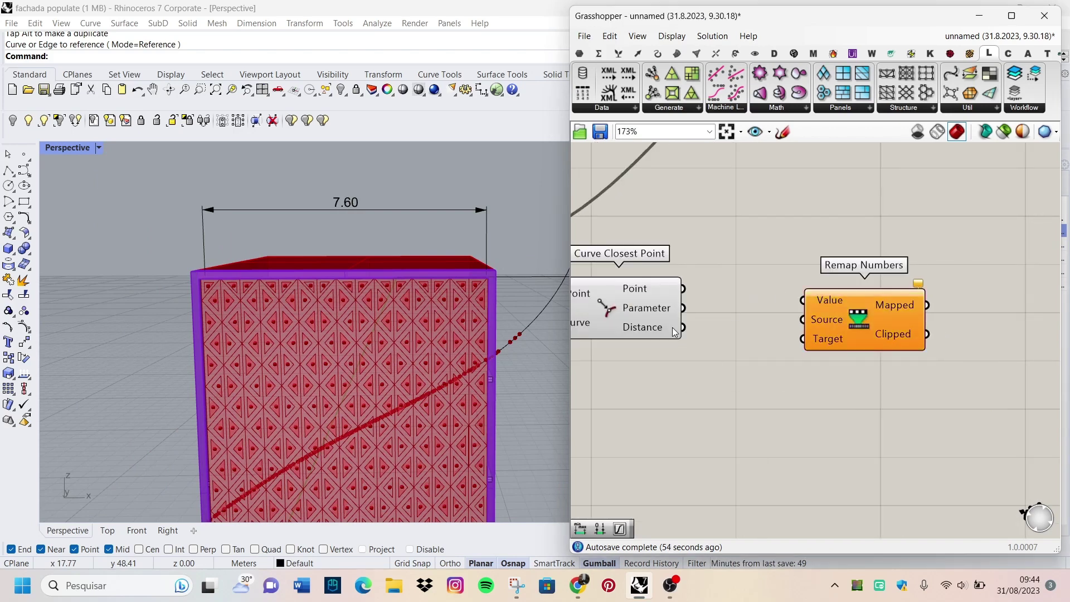
left_click_drag(734, 307, 802, 300)
left_click_drag(858, 334, 879, 355)
Add a Bounds component to supply the Remap Numbers Source domain.
double_click(741, 380)
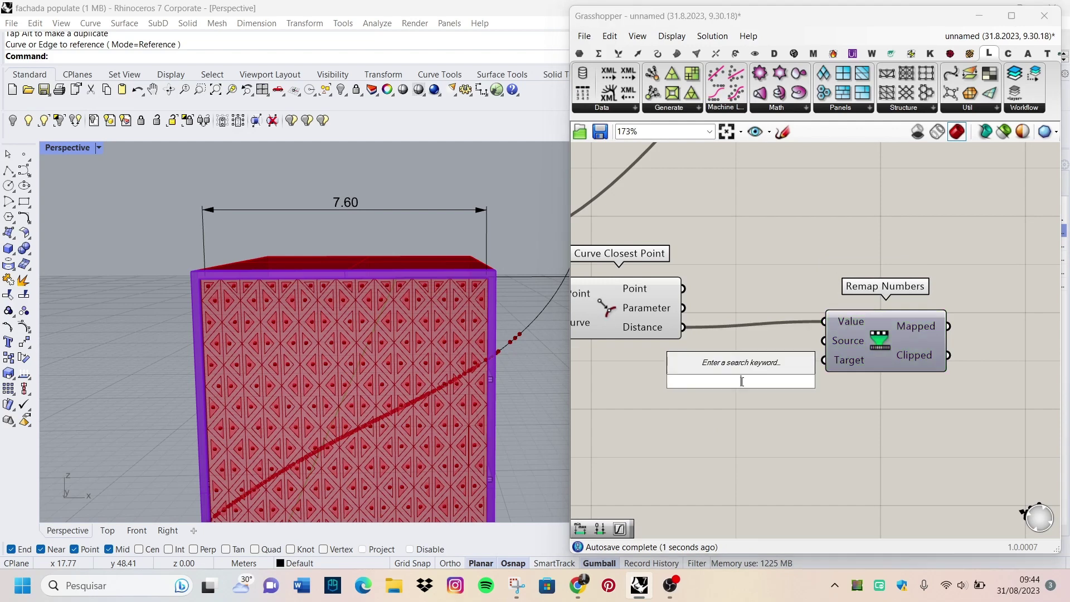
type("bound")
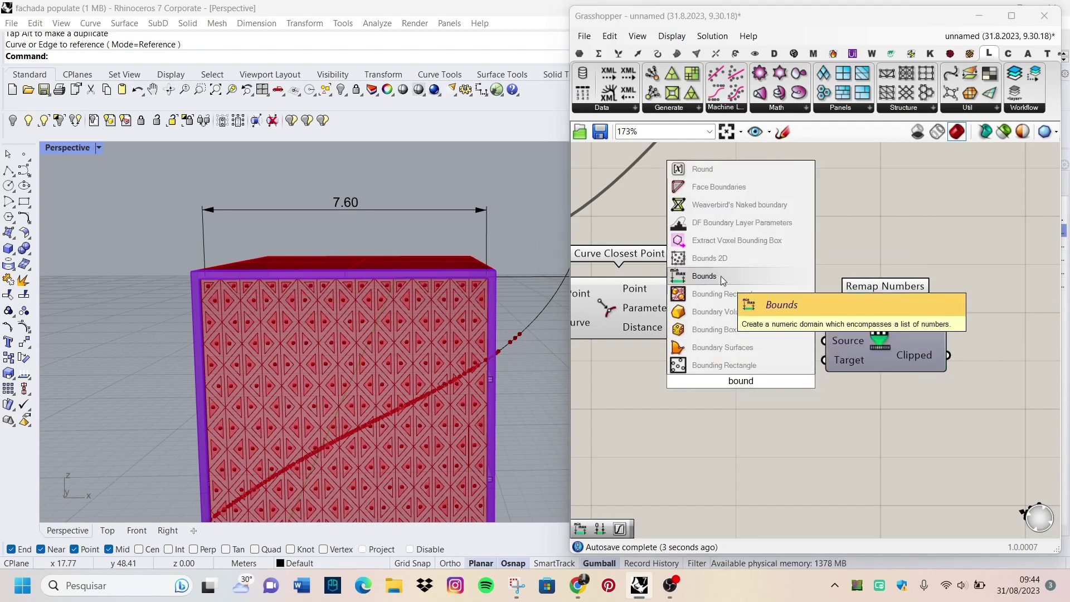
left_click(721, 276)
scroll(700, 406, "up", 2)
scroll(754, 379, "down", 2)
scroll(737, 409, "up", 2)
scroll(738, 409, "down", 1)
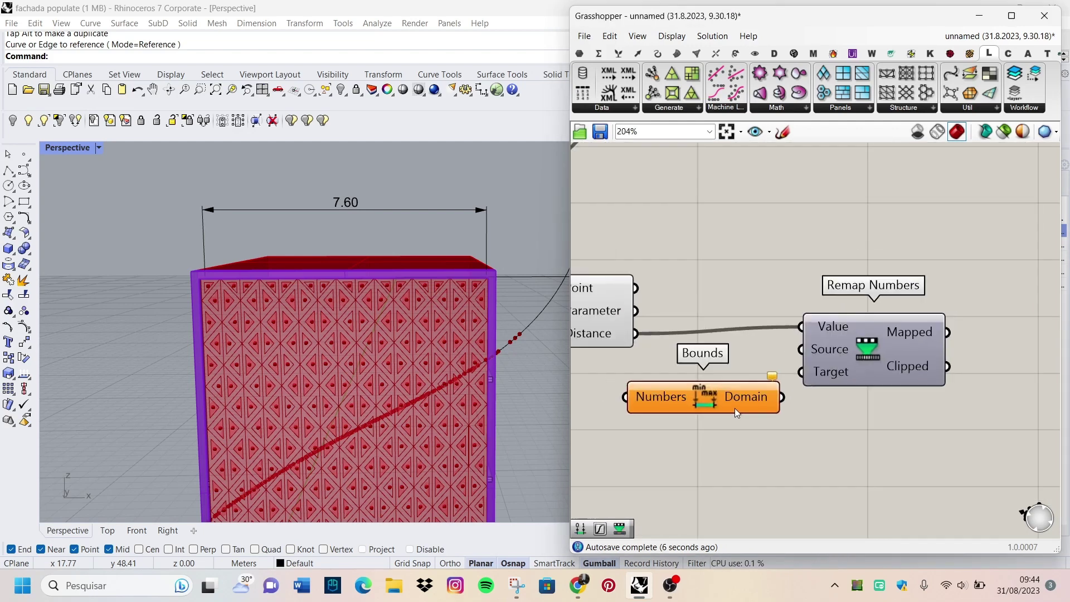
scroll(750, 406, "up", 1)
scroll(660, 352, "down", 2)
scroll(651, 345, "up", 1)
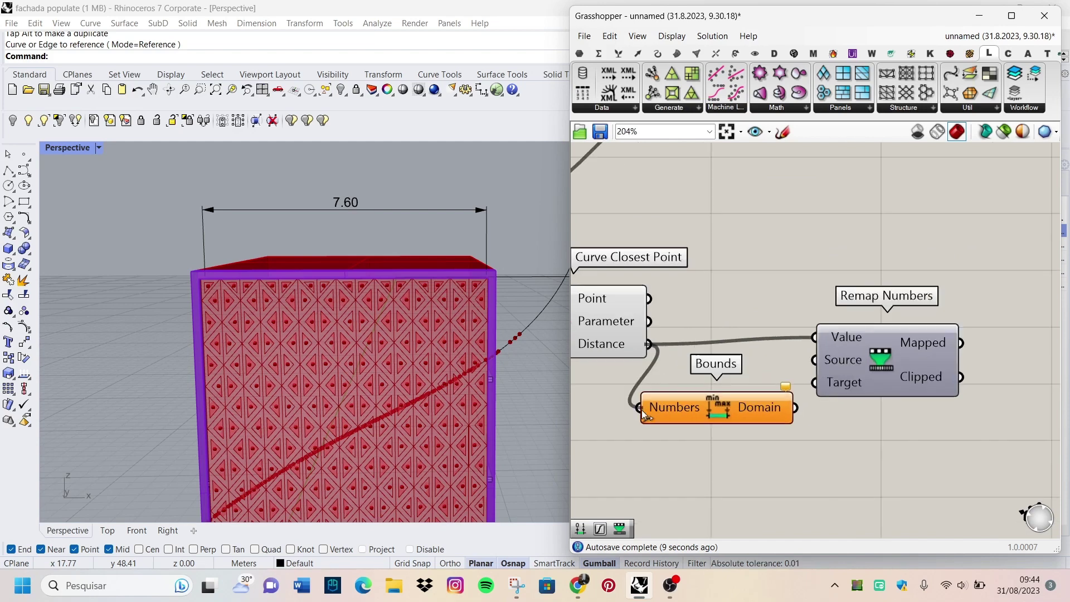
left_click(830, 380)
scroll(926, 399, "down", 2)
scroll(762, 429, "up", 1)
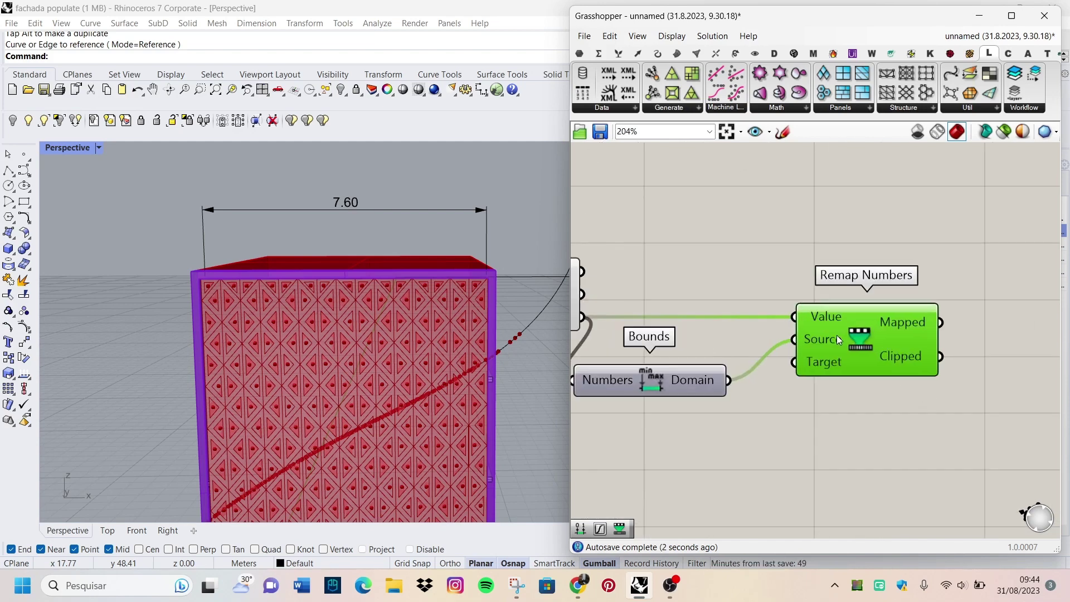
Add a Construct Domain component and wire it into the Remap Target input.
double_click(762, 429)
type("c")
key("BackSpace")
key("BackSpace")
key("BackSpace")
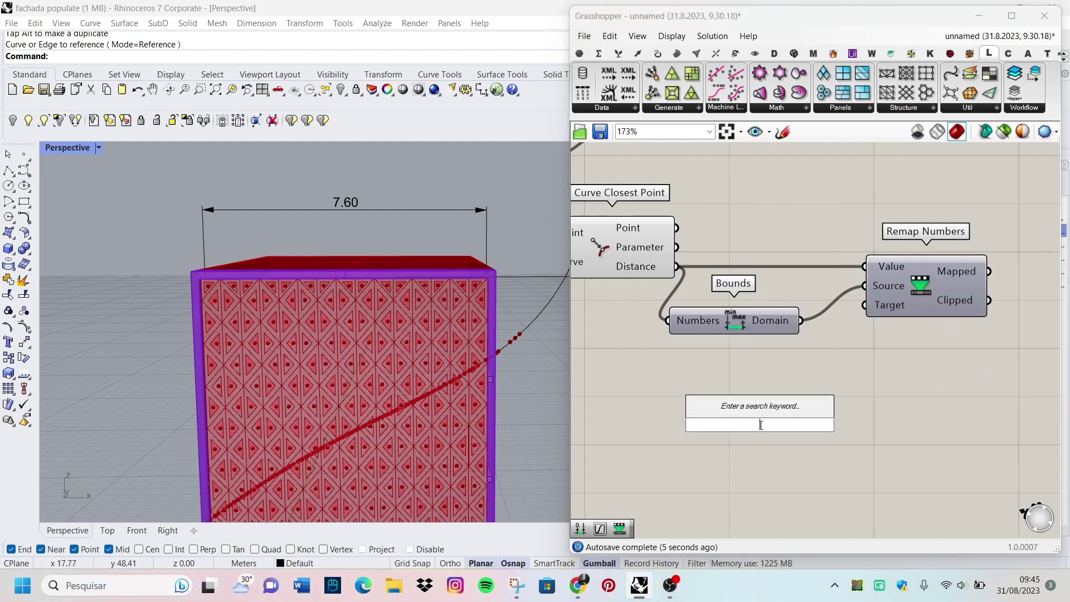
type("domain")
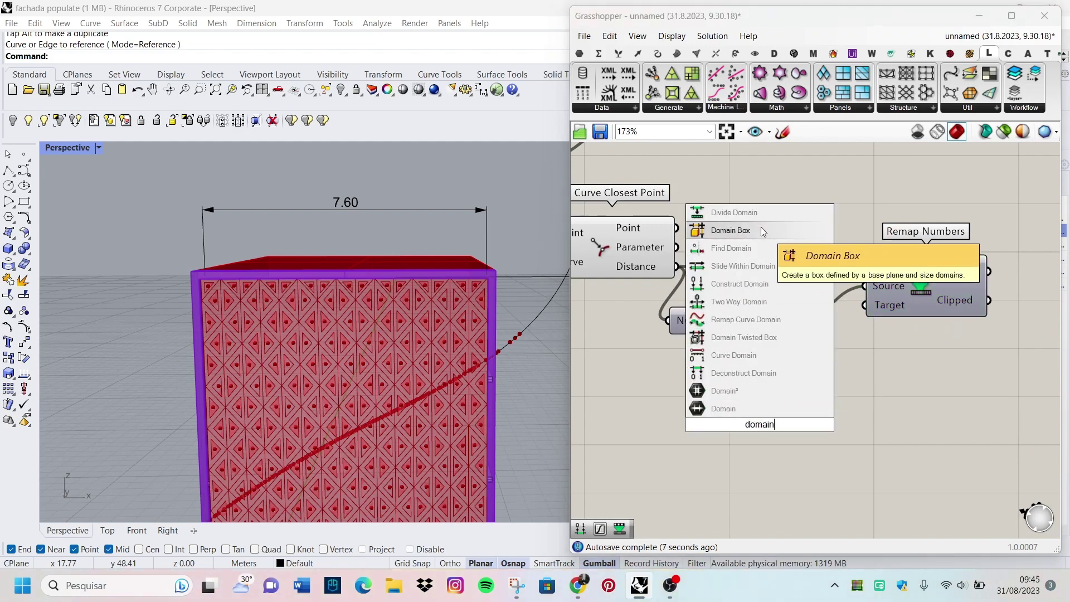
left_click(740, 283)
scroll(846, 492, "up", 1)
left_click_drag(856, 315, 868, 272)
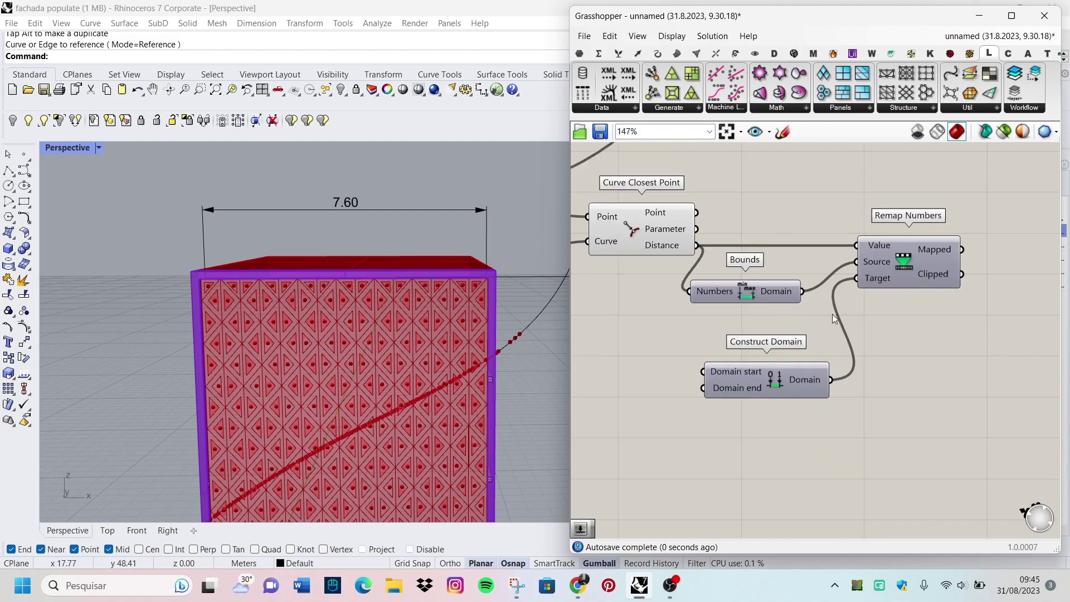
scroll(836, 335, "up", 2)
scroll(376, 330, "up", 5)
scroll(362, 283, "down", 2)
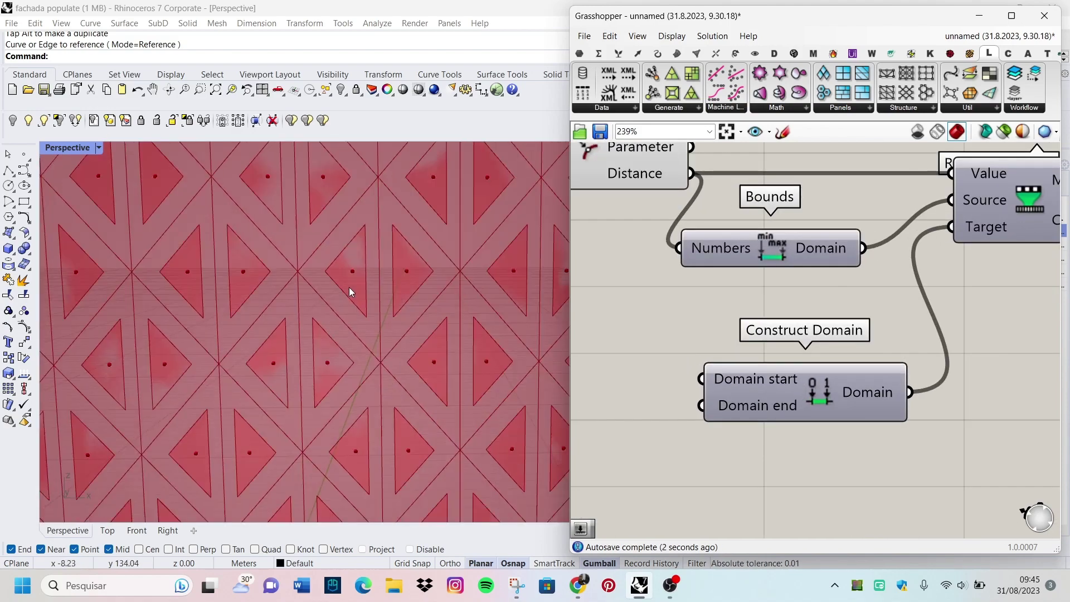
scroll(345, 290, "down", 2)
scroll(824, 404, "down", 1)
Create 0.15 and 0.80 number sliders and connect 0.15 to the domain start.
double_click(681, 385)
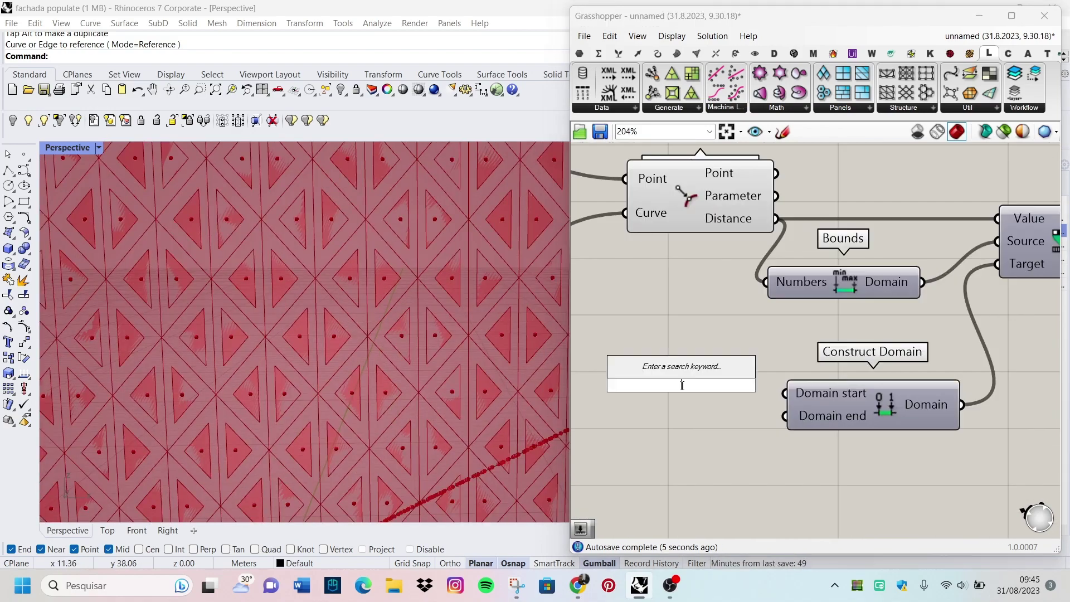
type("0.15")
key("Return")
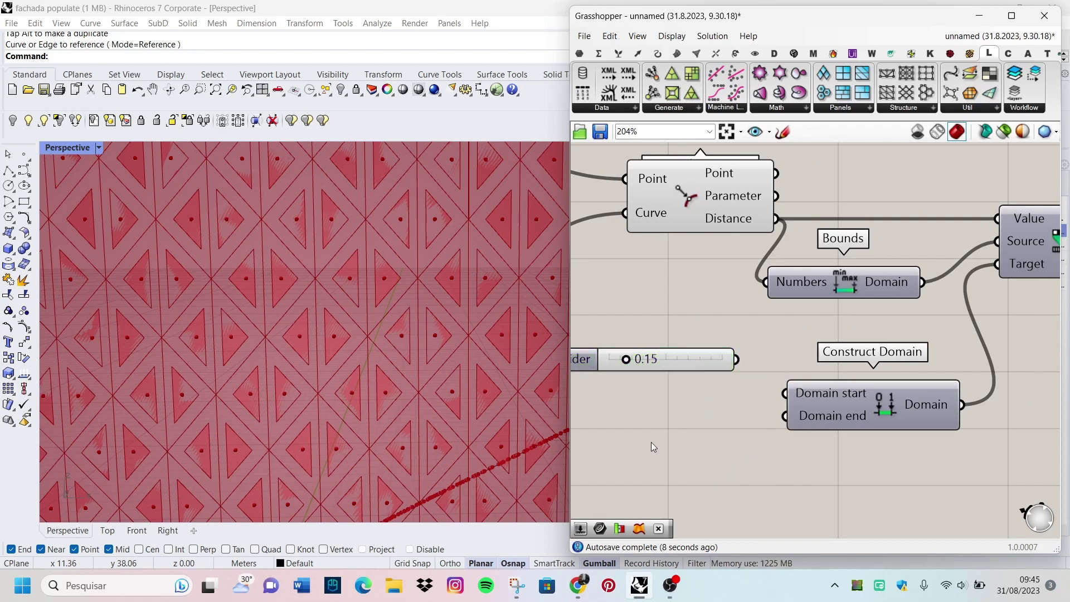
double_click(652, 444)
key("Return")
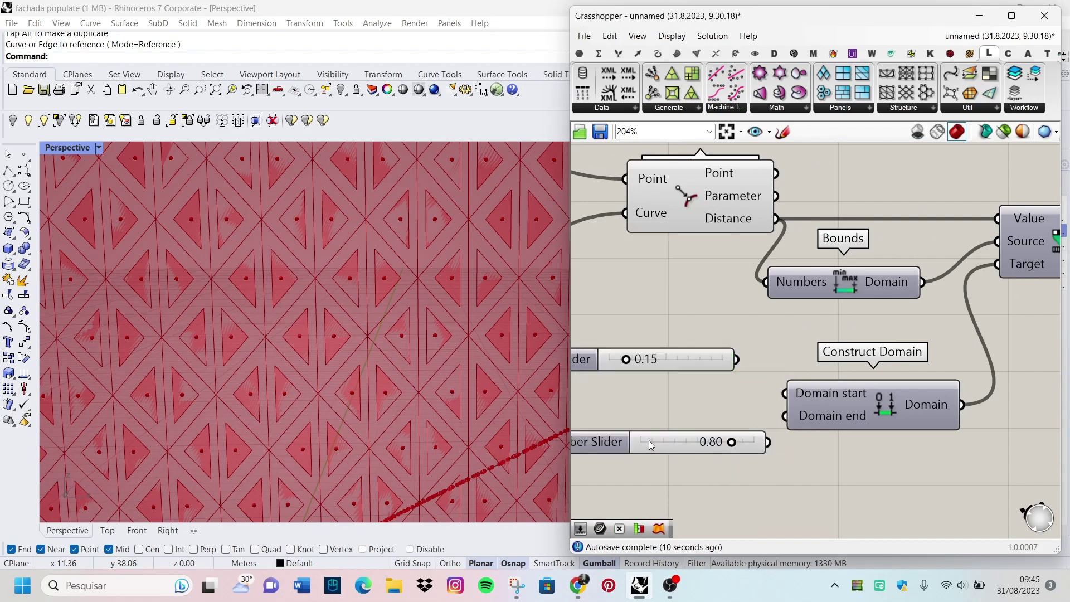
scroll(657, 446, "up", 2)
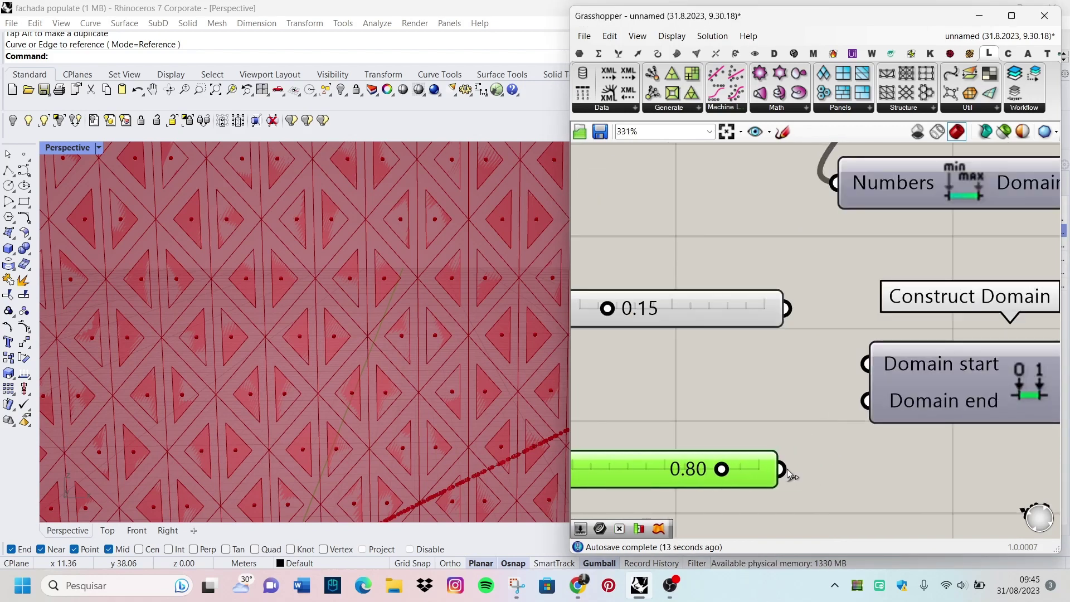
left_click_drag(801, 326, 866, 363)
scroll(936, 334, "down", 4)
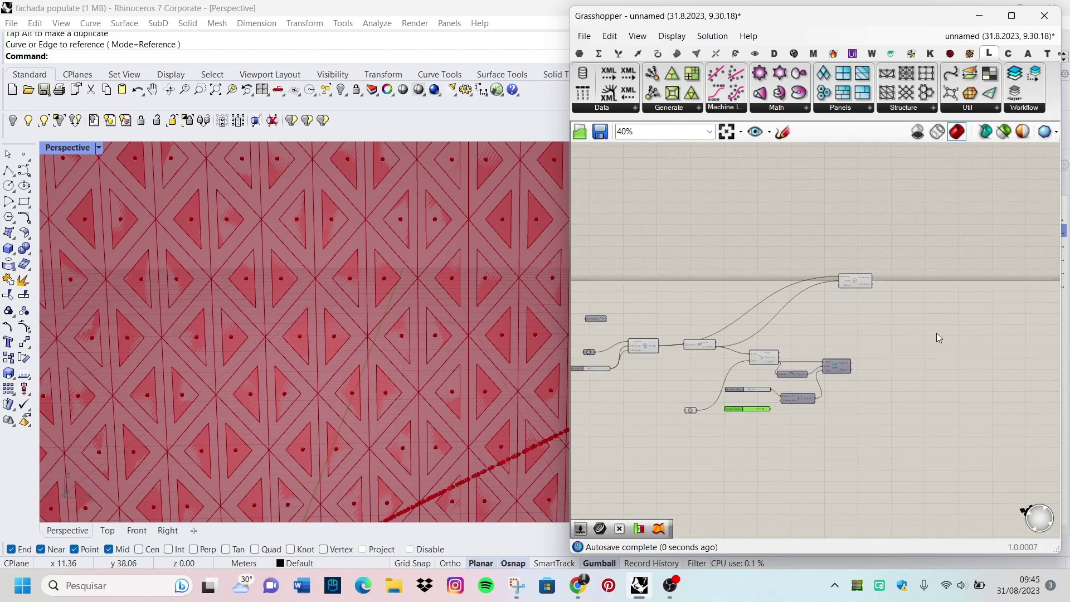
scroll(718, 421, "up", 2)
scroll(719, 421, "down", 3)
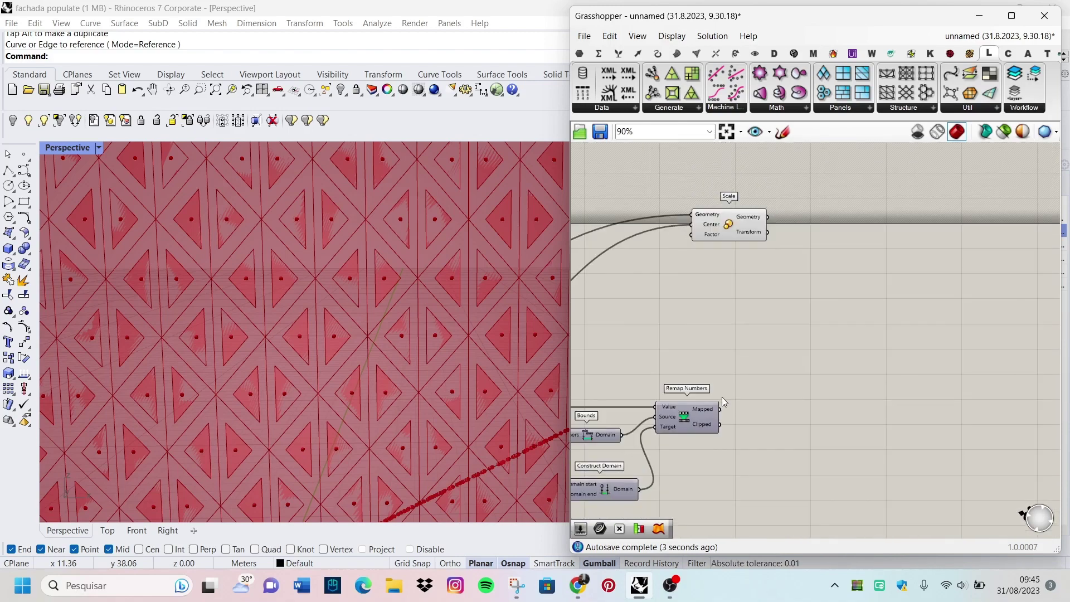
Move the Scale component and wire Remap Numbers' Mapped output into its Factor input.
left_click(699, 212)
scroll(780, 377, "down", 1)
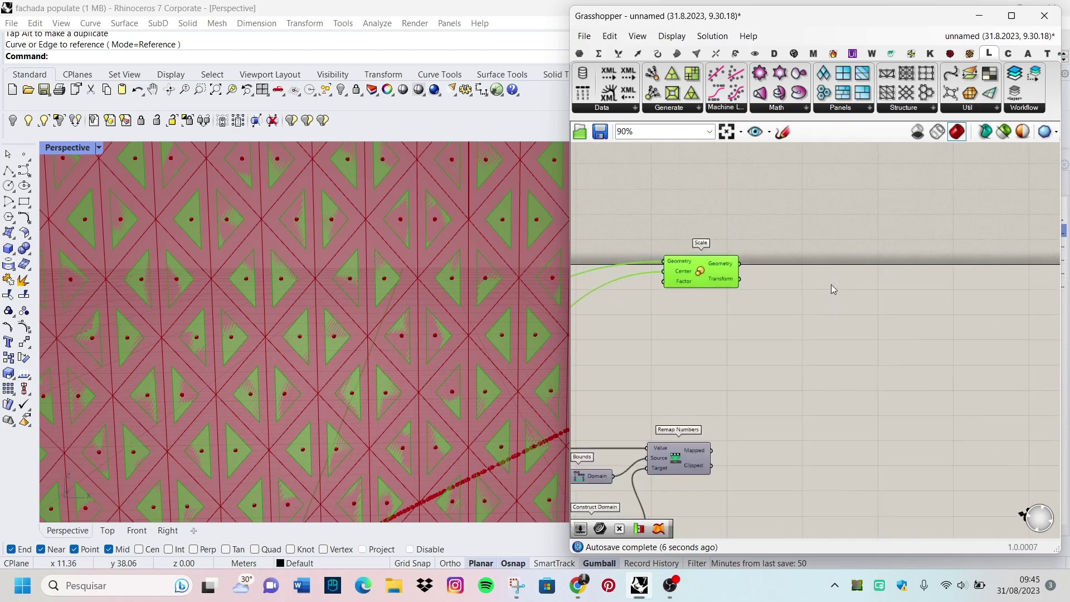
left_click_drag(697, 282, 818, 294)
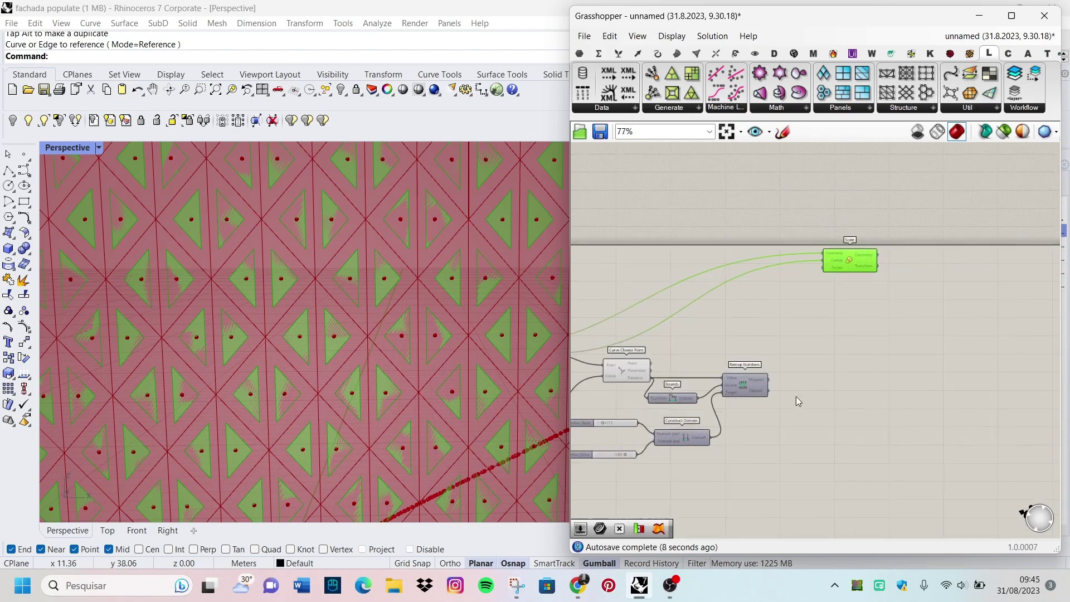
left_click_drag(758, 373, 832, 217)
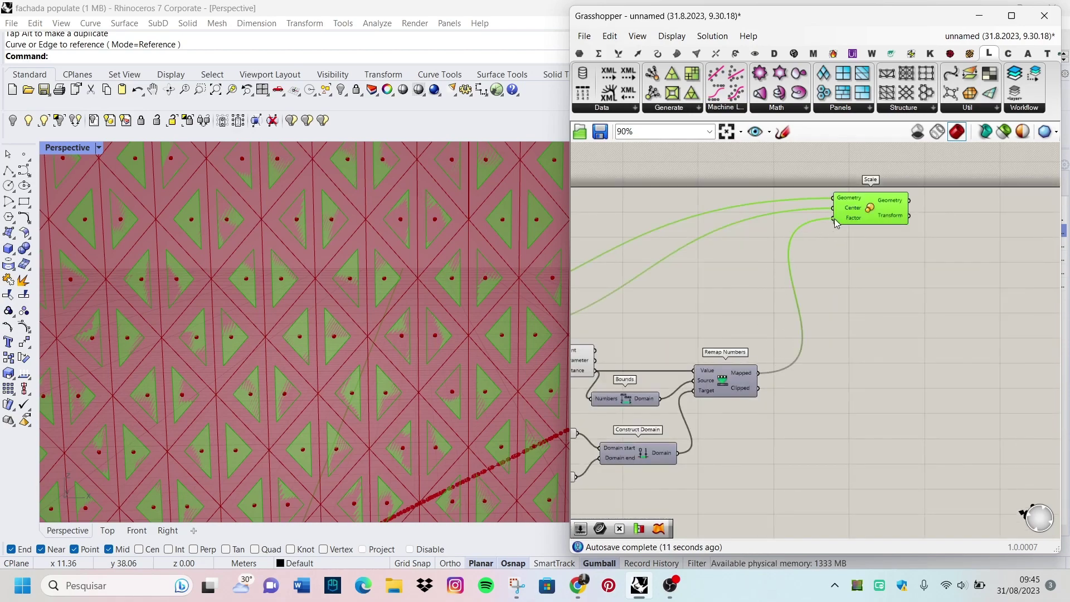
Zoom the Rhino viewport to inspect the varying triangle openings.
scroll(400, 376, "down", 3)
scroll(400, 376, "down", 2)
scroll(400, 376, "down", 2)
scroll(403, 334, "up", 3)
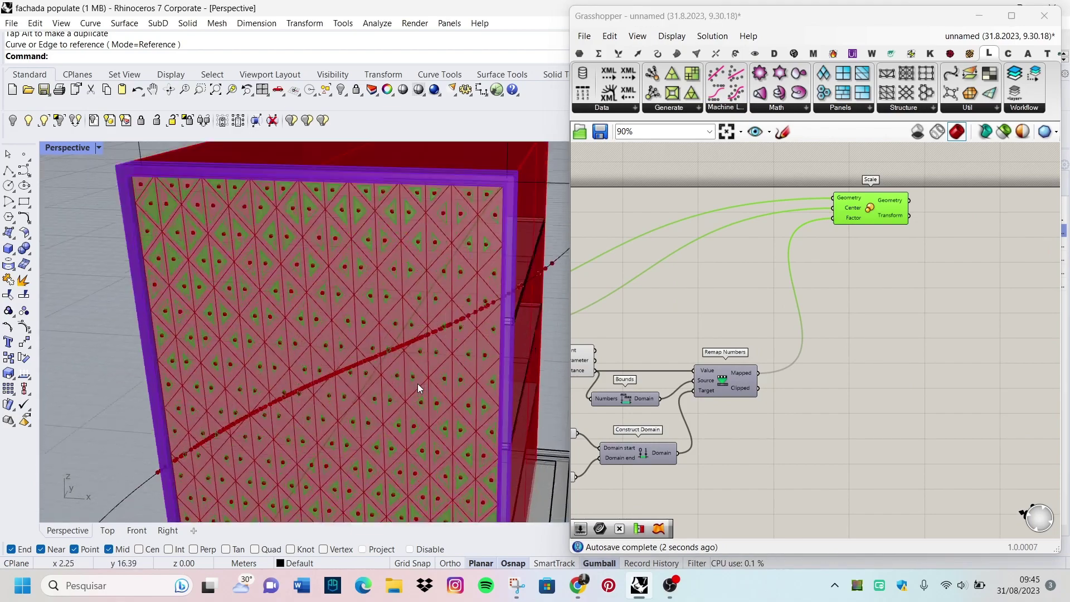
scroll(417, 383, "up", 2)
scroll(417, 383, "up", 3)
scroll(410, 288, "down", 5)
scroll(453, 290, "up", 3)
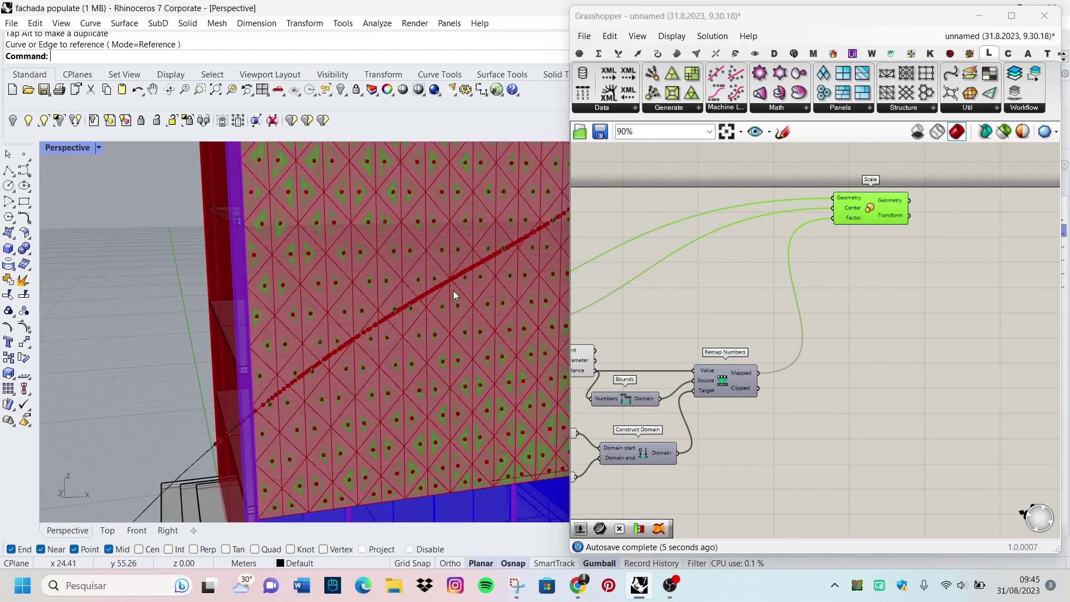
scroll(423, 282, "up", 2)
scroll(397, 281, "up", 2)
scroll(397, 281, "up", 2)
scroll(366, 367, "down", 4)
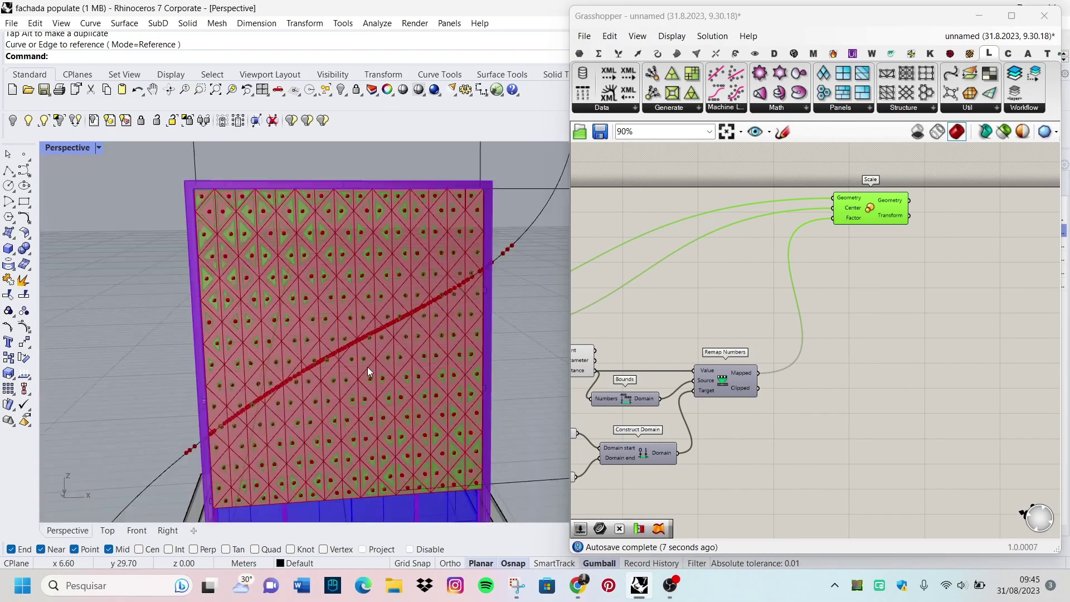
scroll(335, 278, "up", 1)
scroll(257, 155, "up", 1)
scroll(206, 279, "down", 4)
scroll(165, 283, "up", 3)
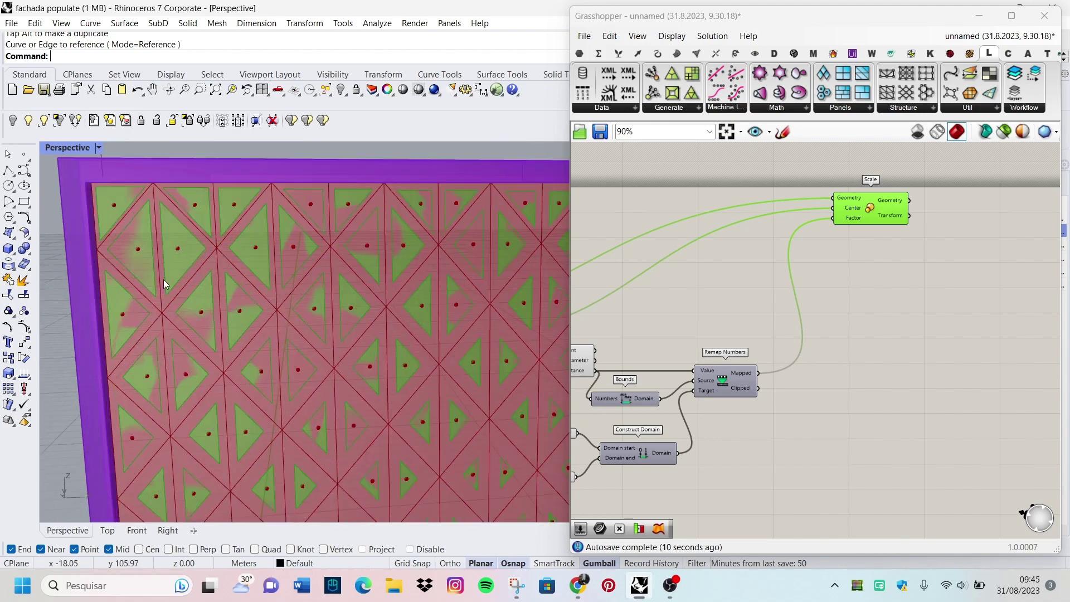
scroll(804, 276, "down", 3)
scroll(548, 263, "up", 2)
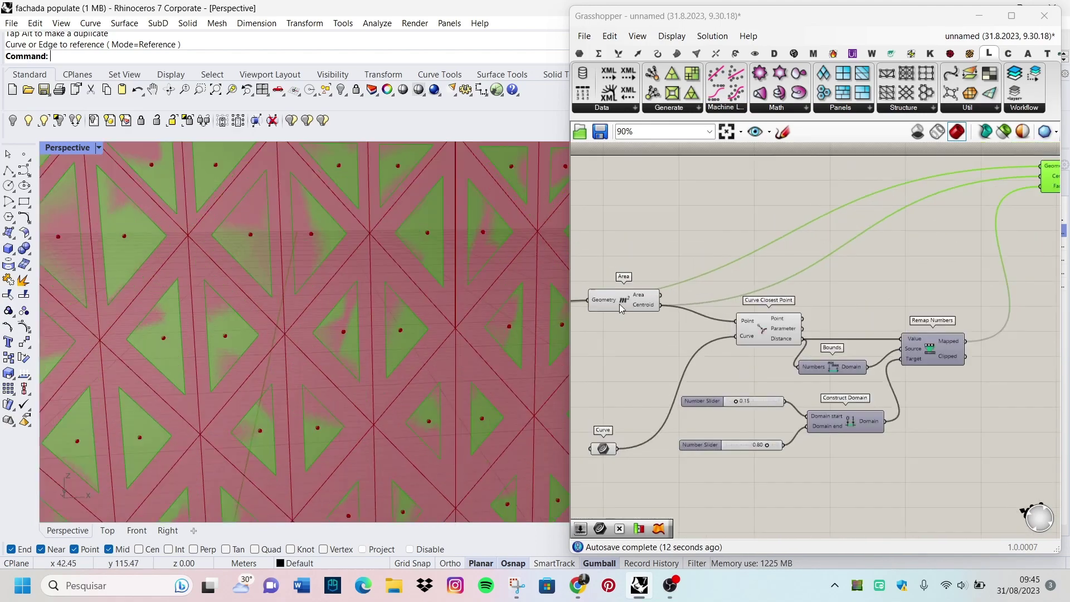
scroll(771, 339, "down", 2)
scroll(770, 338, "up", 3)
scroll(708, 309, "down", 3)
Turn off the previews of the Triangle Panels B and Area components.
scroll(691, 323, "up", 1)
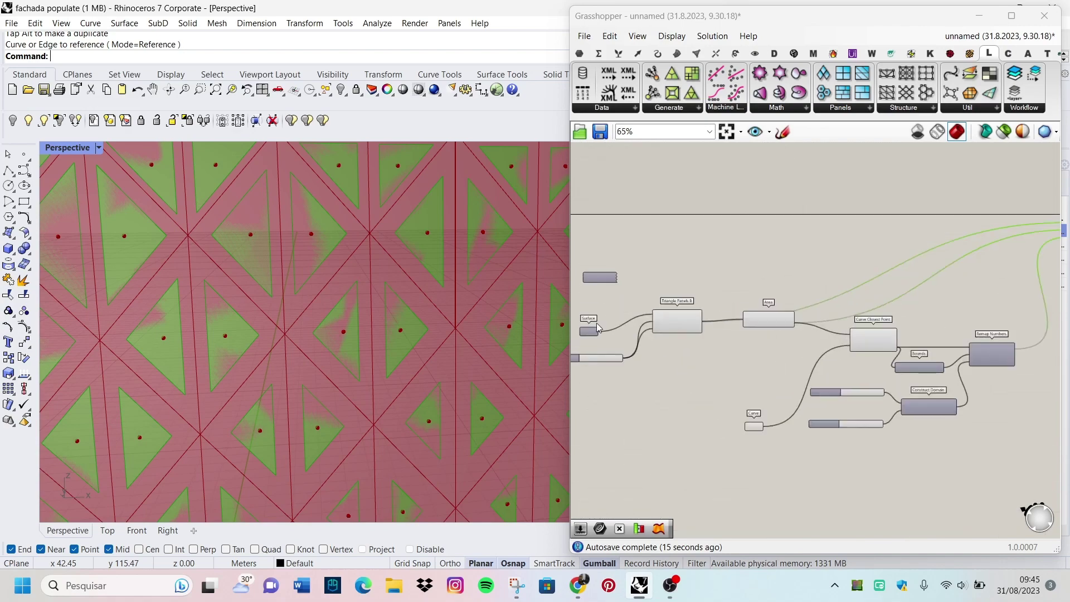
scroll(684, 329, "up", 2)
left_click(685, 329)
right_click(723, 230)
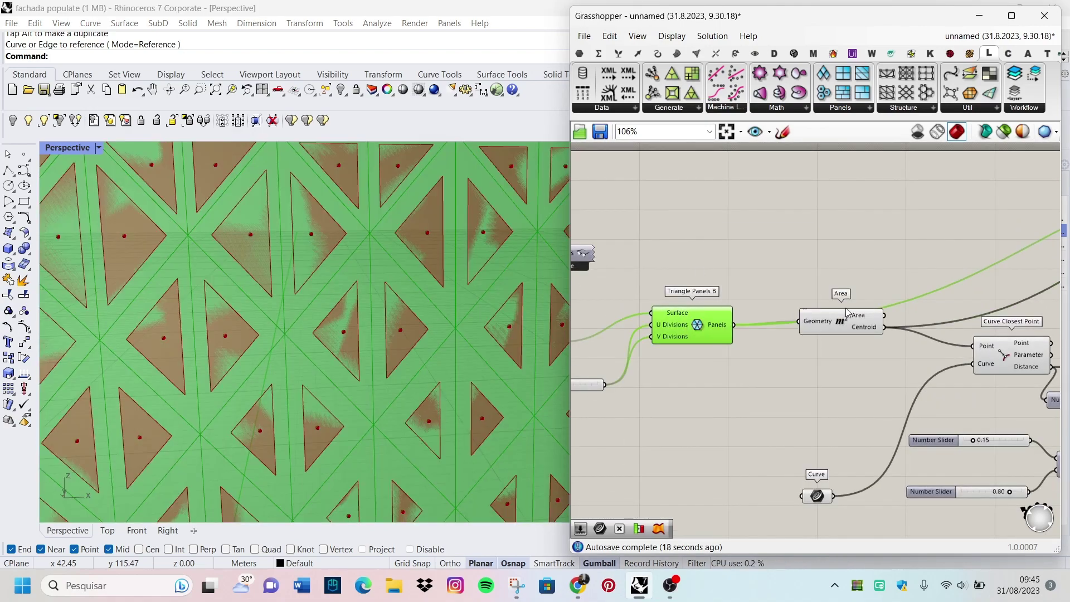
left_click(834, 323)
right_click(847, 230)
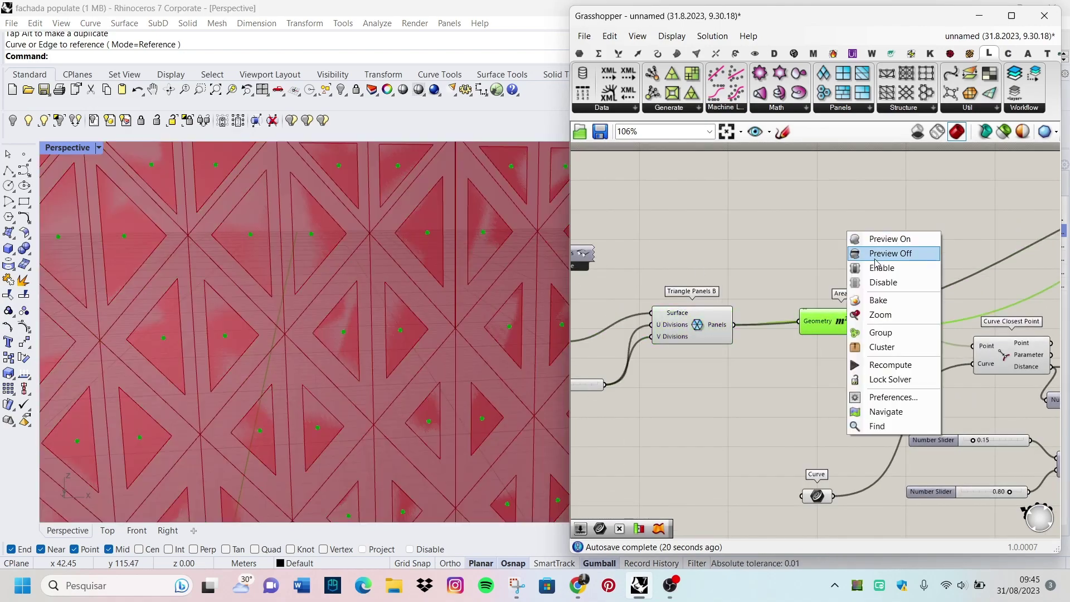
right_click(705, 326)
scroll(255, 413, "down", 5)
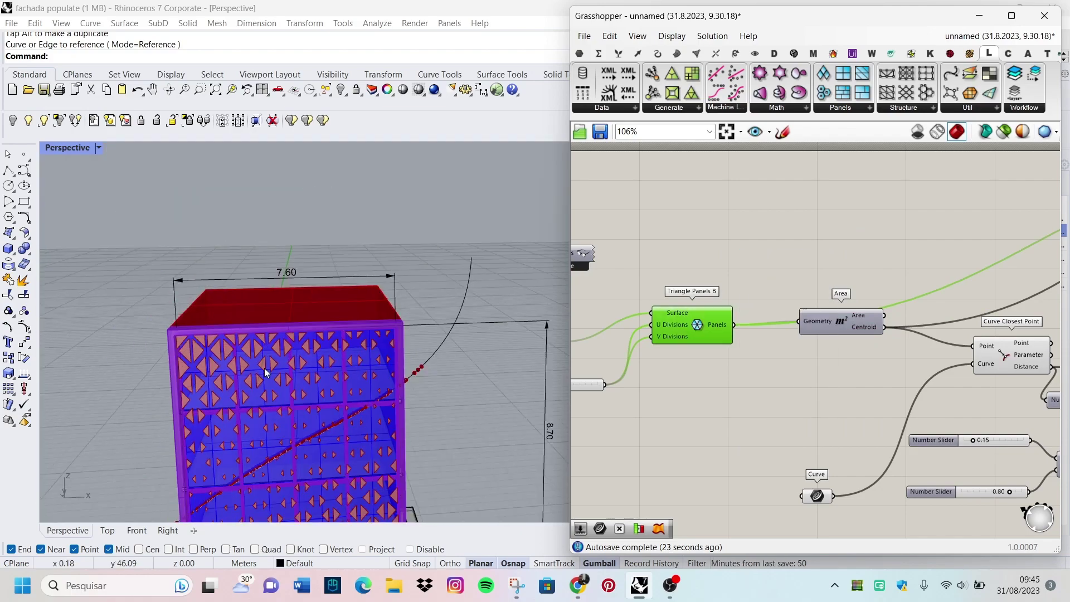
scroll(255, 414, "up", 5)
scroll(259, 357, "down", 5)
scroll(264, 295, "up", 5)
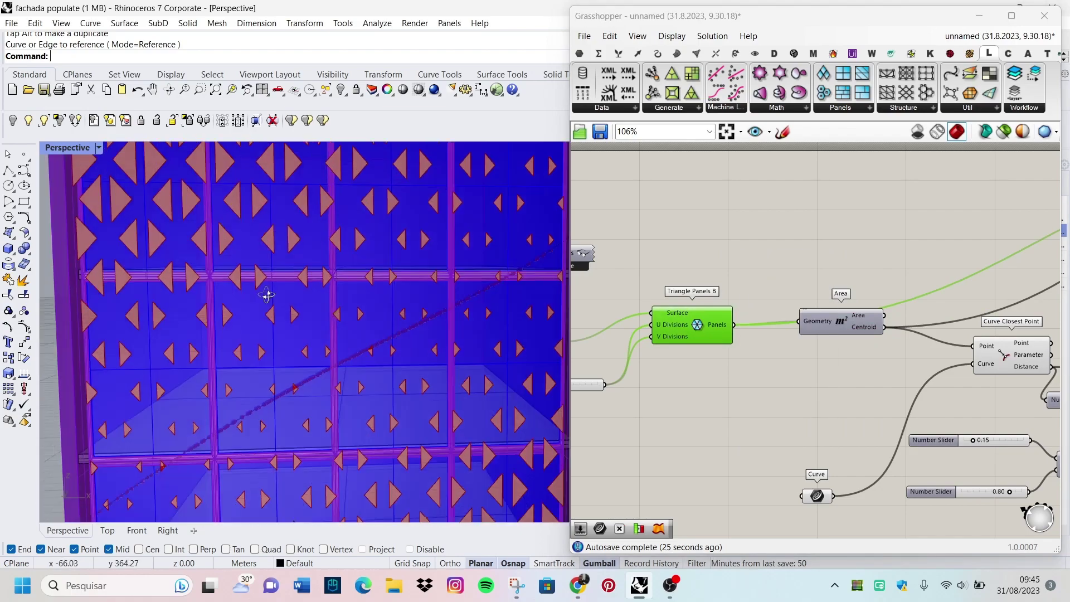
scroll(263, 296, "down", 5)
scroll(372, 448, "up", 3)
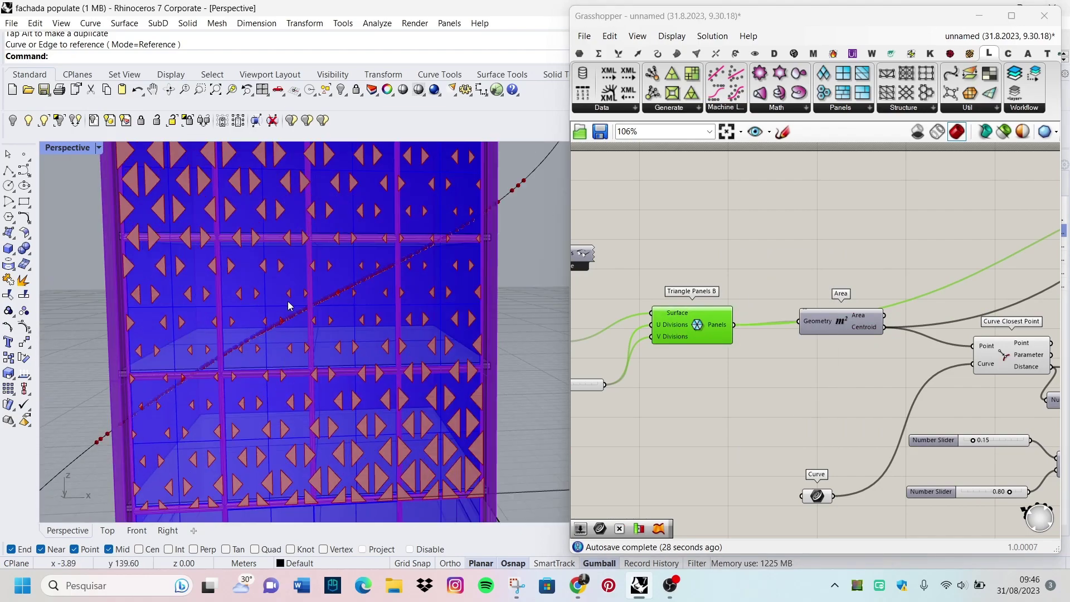
scroll(414, 379, "down", 5)
scroll(814, 312, "down", 2)
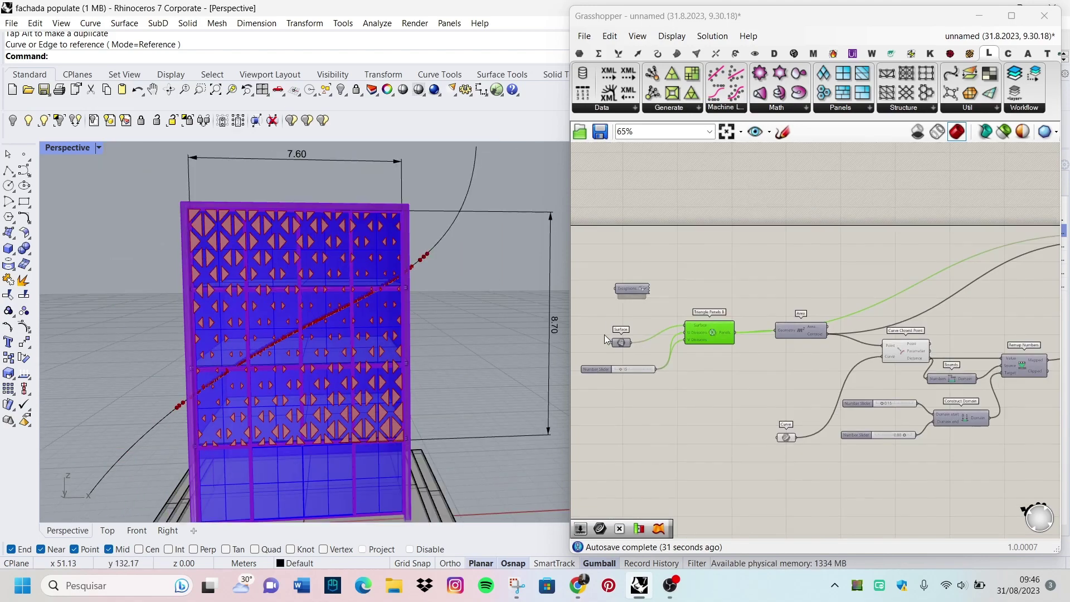
right_click_drag(975, 262, 823, 307)
scroll(823, 307, "down", 1)
scroll(298, 341, "up", 3)
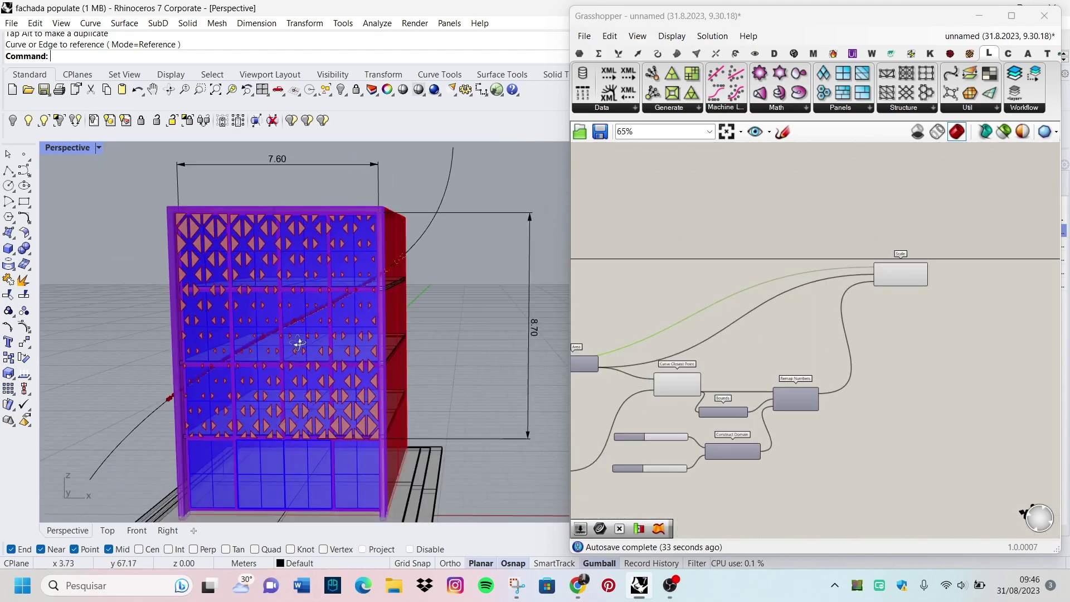
scroll(242, 280, "up", 3)
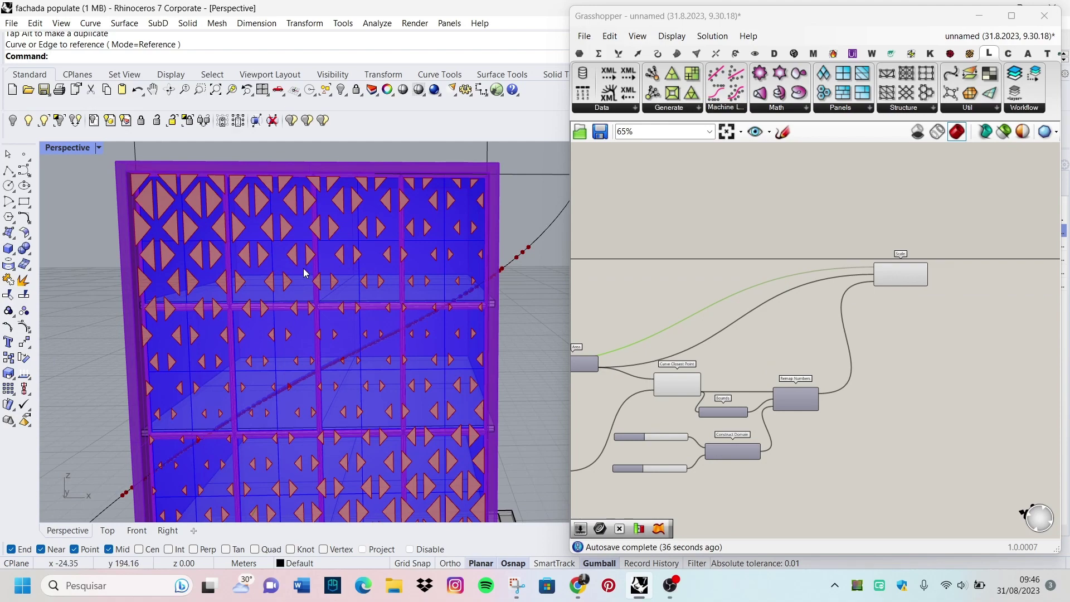
scroll(303, 267, "down", 3)
scroll(349, 277, "up", 4)
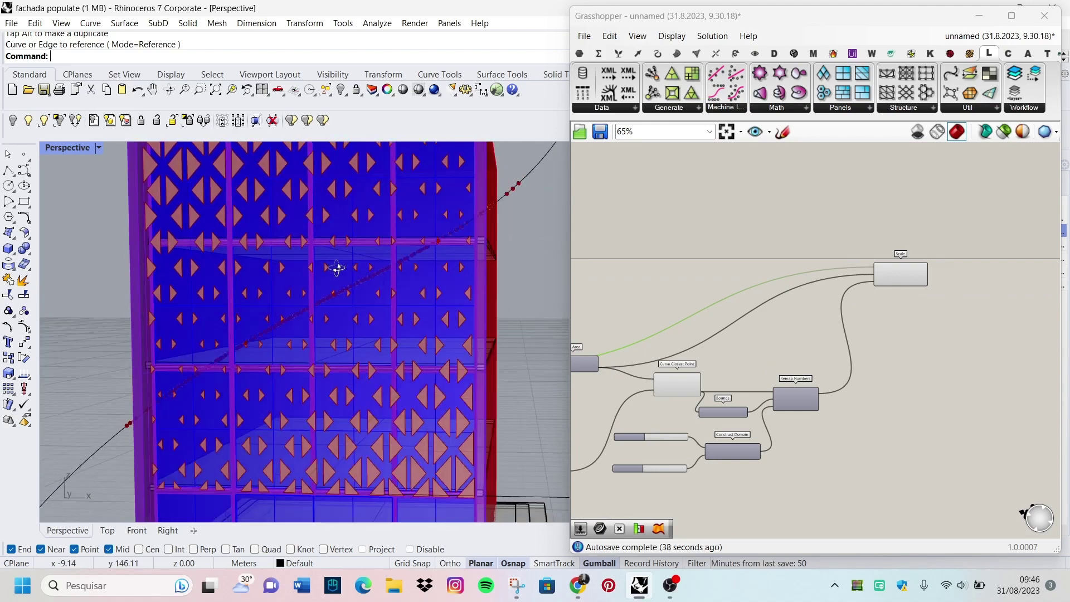
right_click_drag(334, 269, 349, 286)
scroll(349, 286, "down", 3)
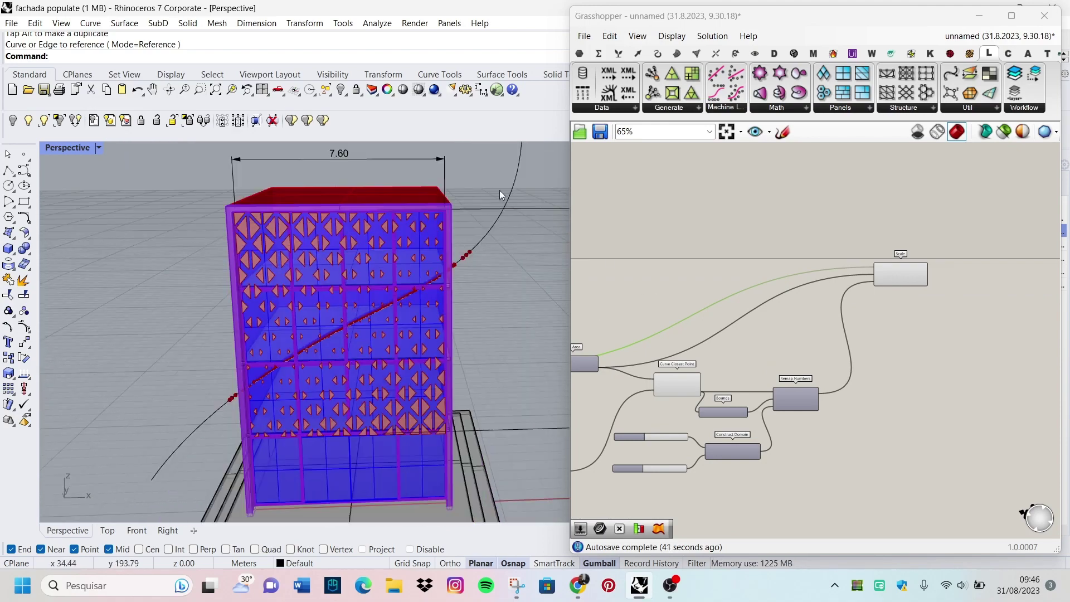
left_click(27, 121)
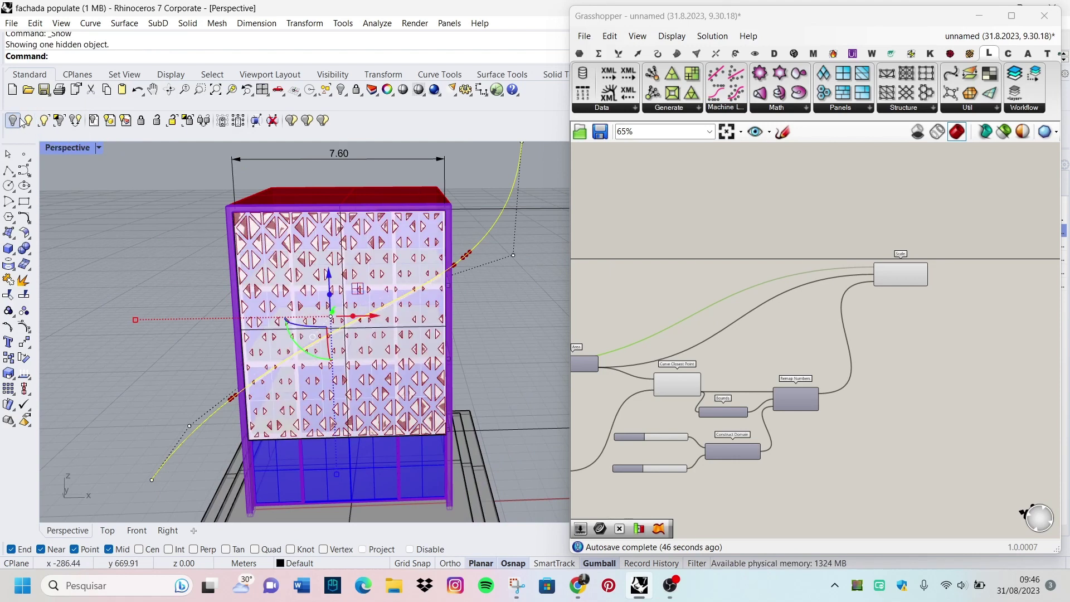
scroll(407, 246, "up", 3)
left_click(406, 245)
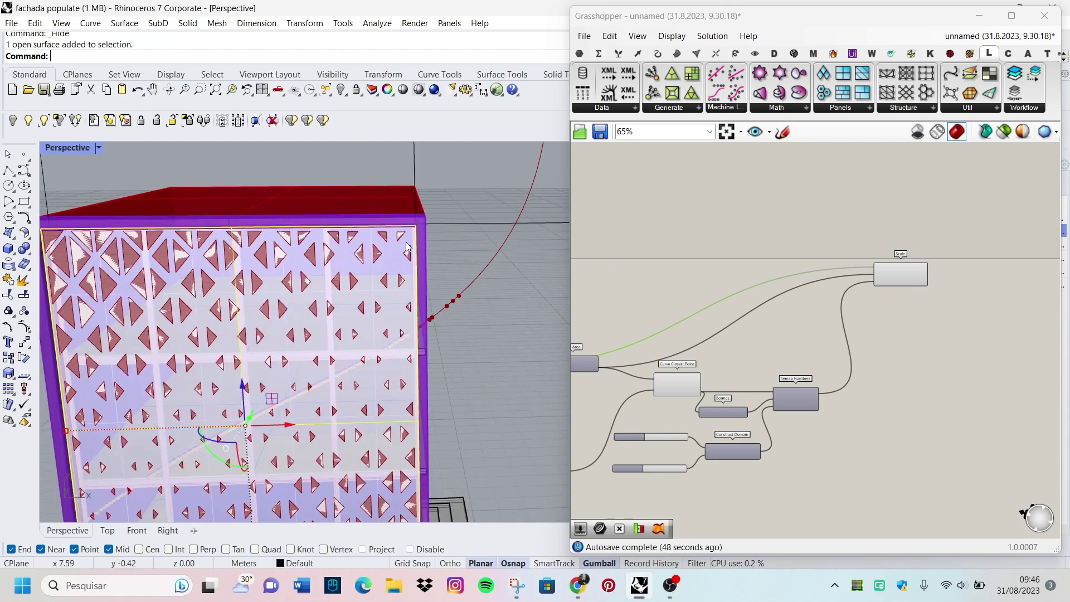
left_click(15, 120)
scroll(313, 226, "down", 3)
scroll(468, 197, "up", 2)
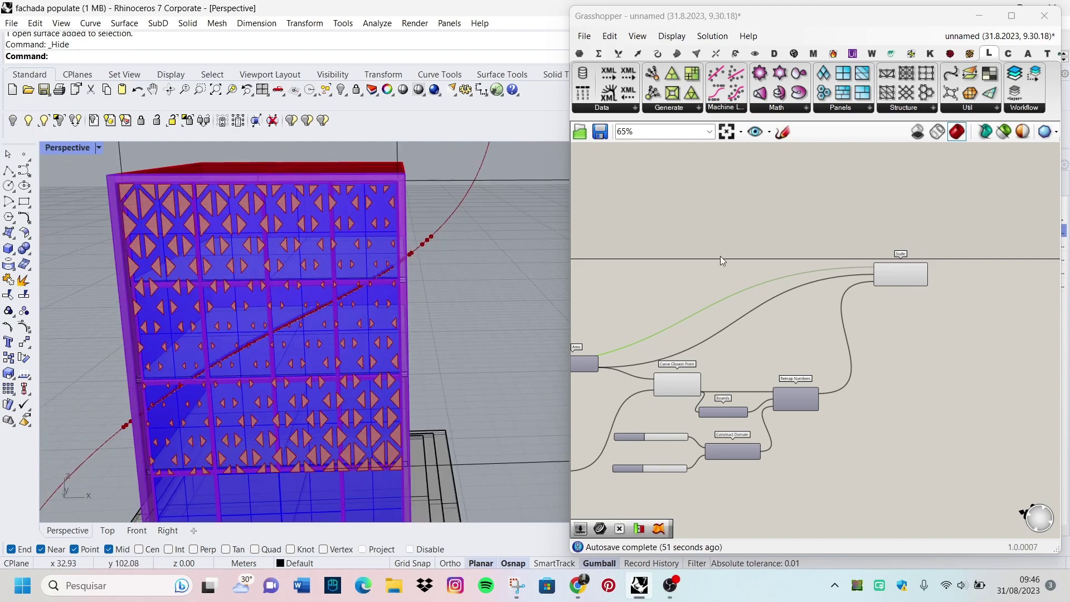
scroll(919, 357, "down", 5)
left_click_drag(699, 298, 795, 425)
right_click(801, 264)
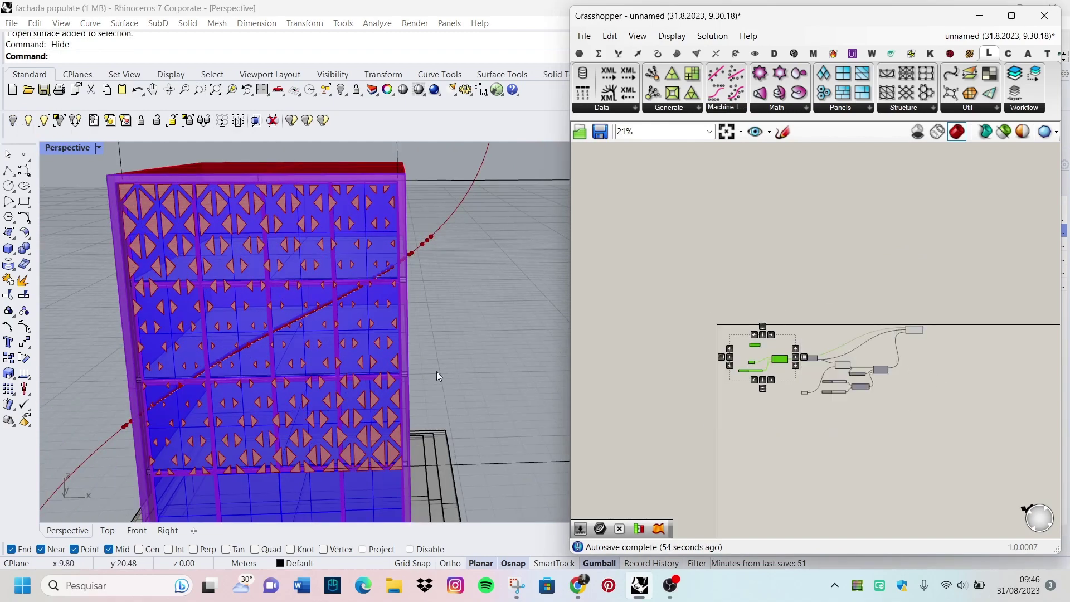
scroll(791, 366, "up", 2)
scroll(807, 369, "up", 3)
scroll(807, 369, "up", 3)
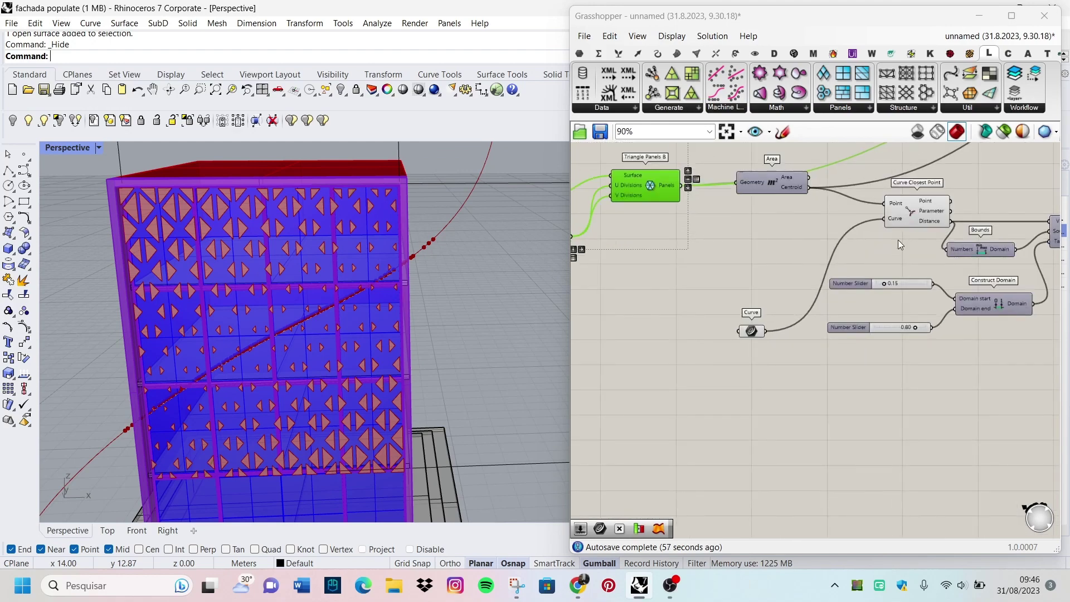
left_click(917, 210)
right_click(978, 167)
key("Escape")
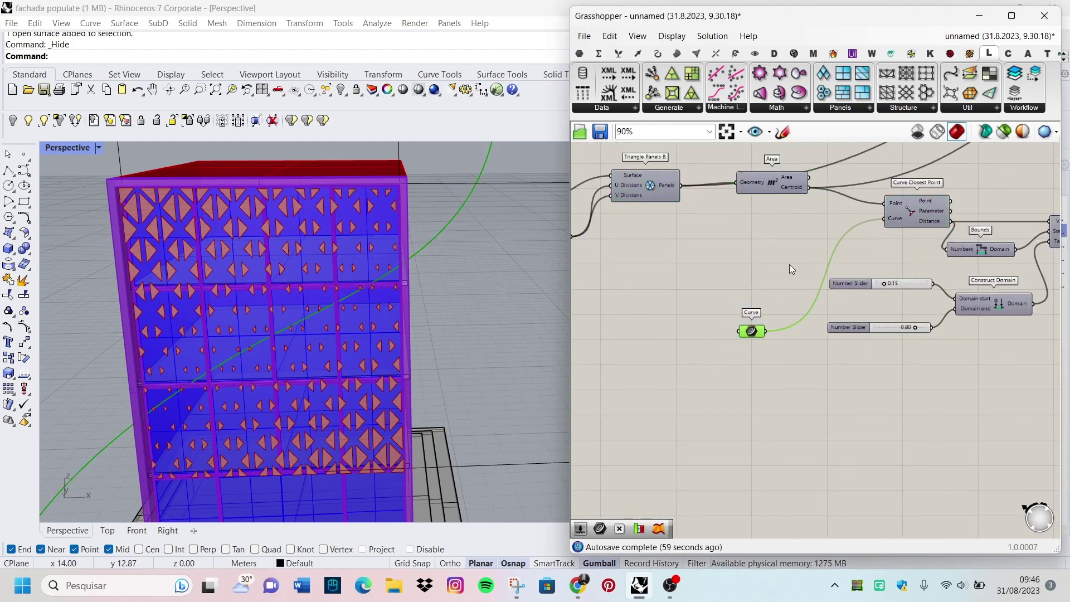
right_click(789, 269)
right_click_drag(335, 346, 357, 374)
scroll(356, 373, "down", 5)
scroll(356, 374, "up", 5)
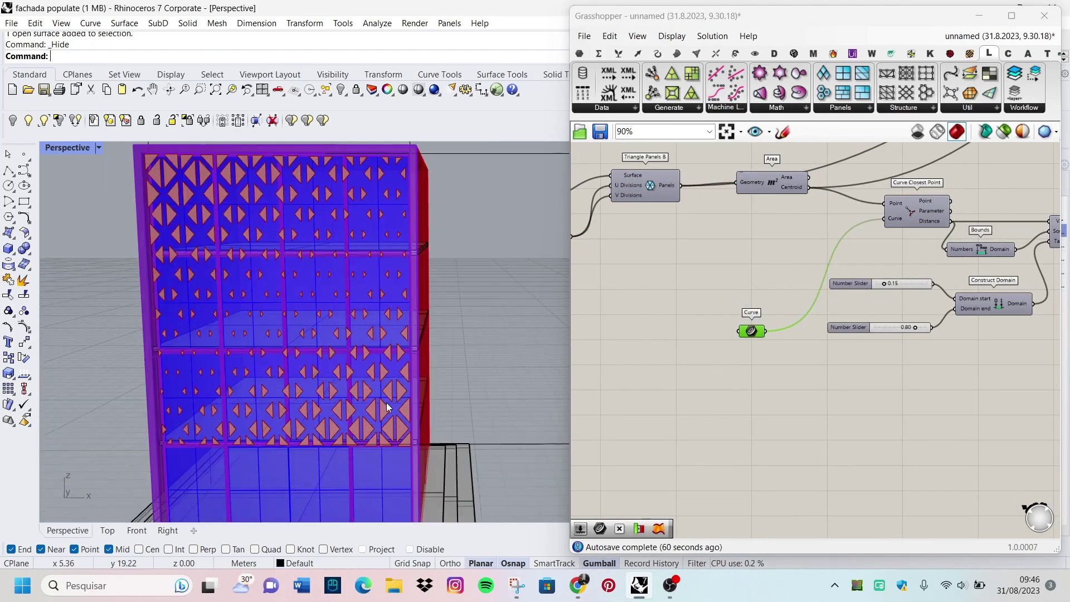
scroll(387, 402, "down", 4)
scroll(971, 216, "up", 2)
scroll(894, 230, "up", 2)
scroll(669, 246, "up", 2)
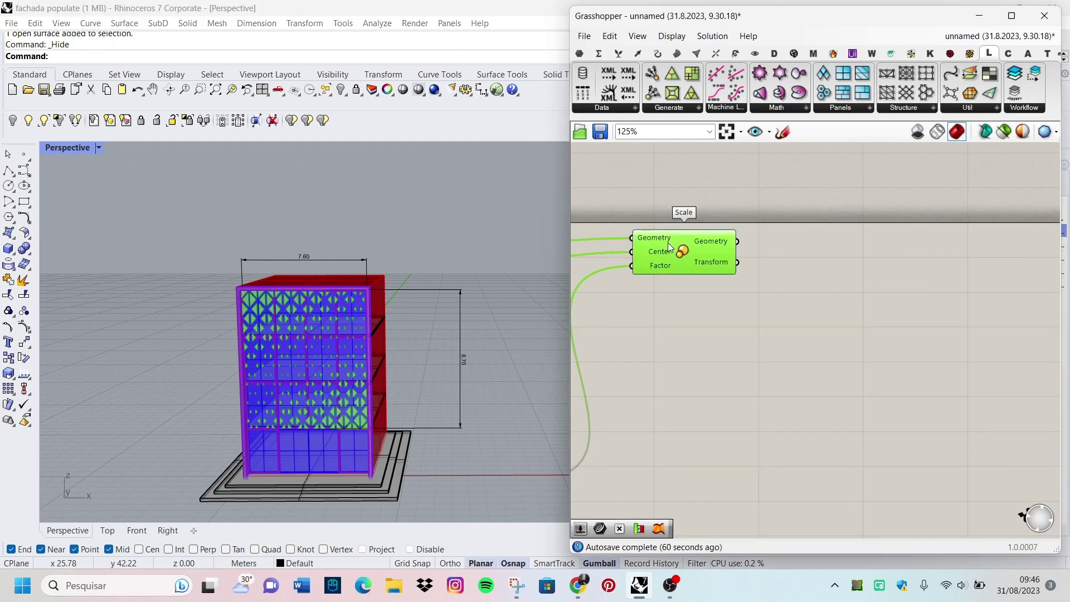
left_click(697, 334)
scroll(334, 345, "up", 3)
scroll(801, 235, "down", 2)
scroll(212, 356, "down", 2)
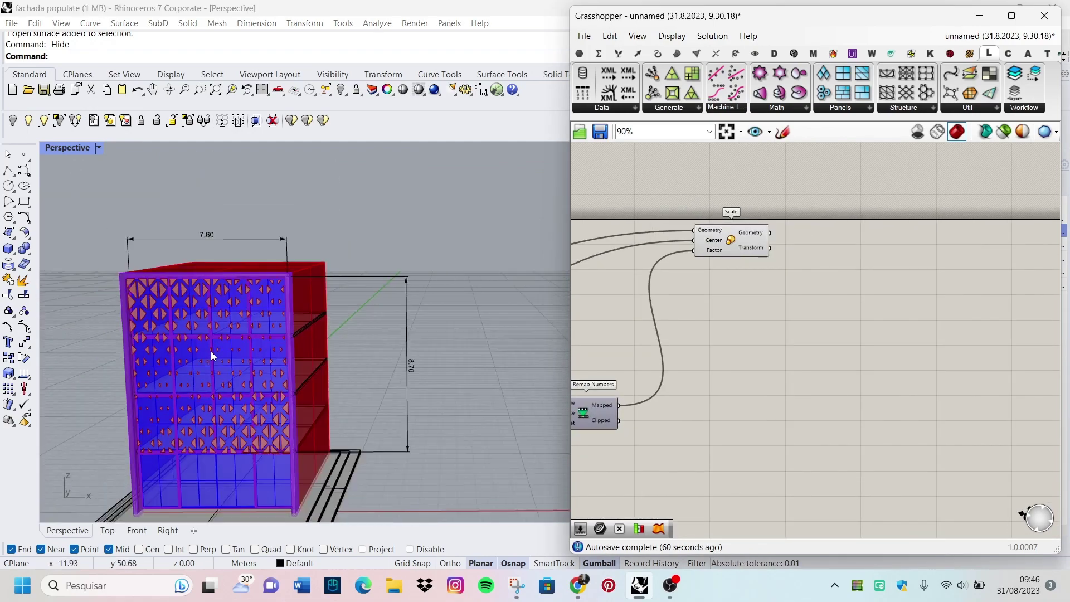
scroll(161, 316, "up", 5)
scroll(162, 316, "up", 2)
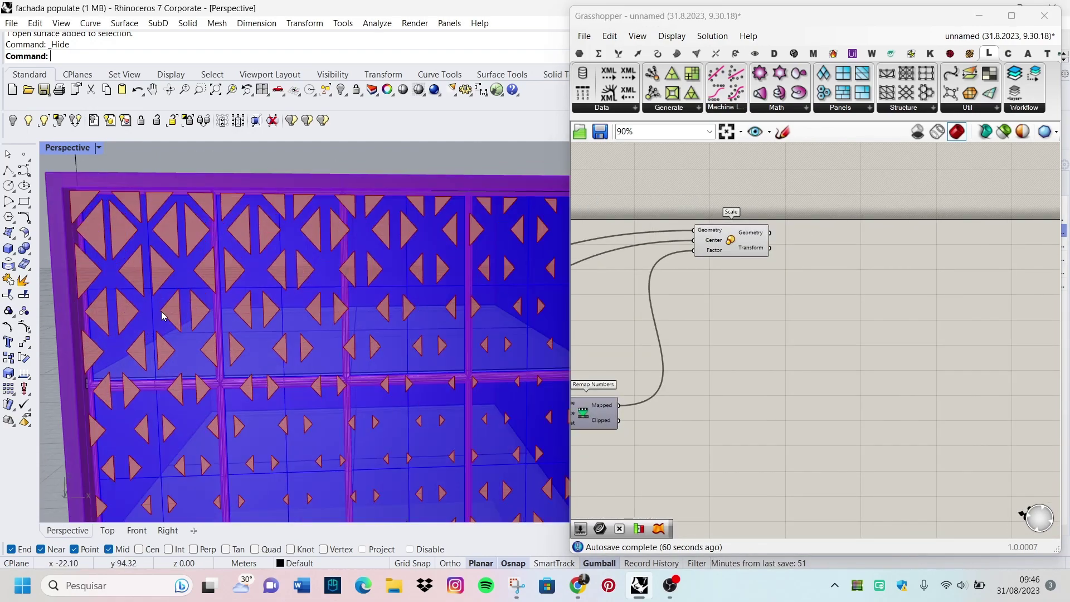
scroll(379, 312, "down", 2)
scroll(152, 334, "up", 5)
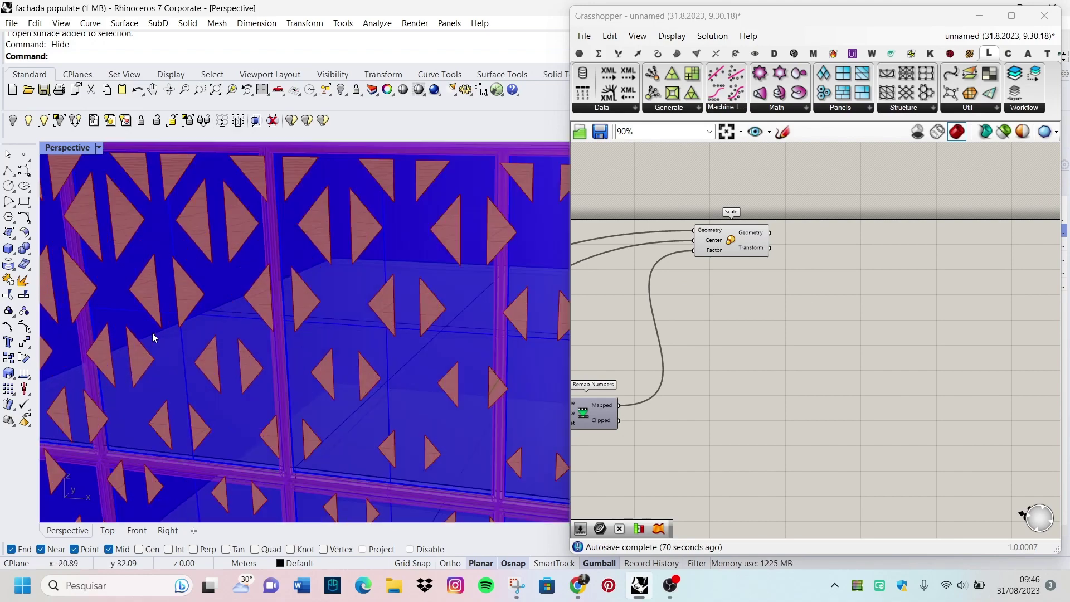
scroll(313, 326, "up", 2)
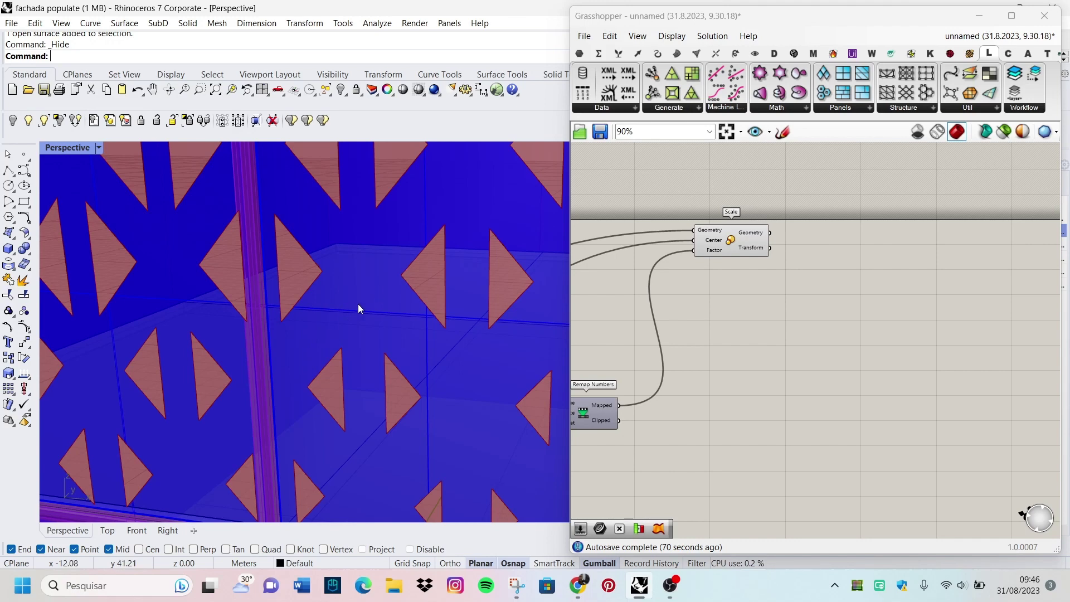
scroll(456, 315, "down", 10)
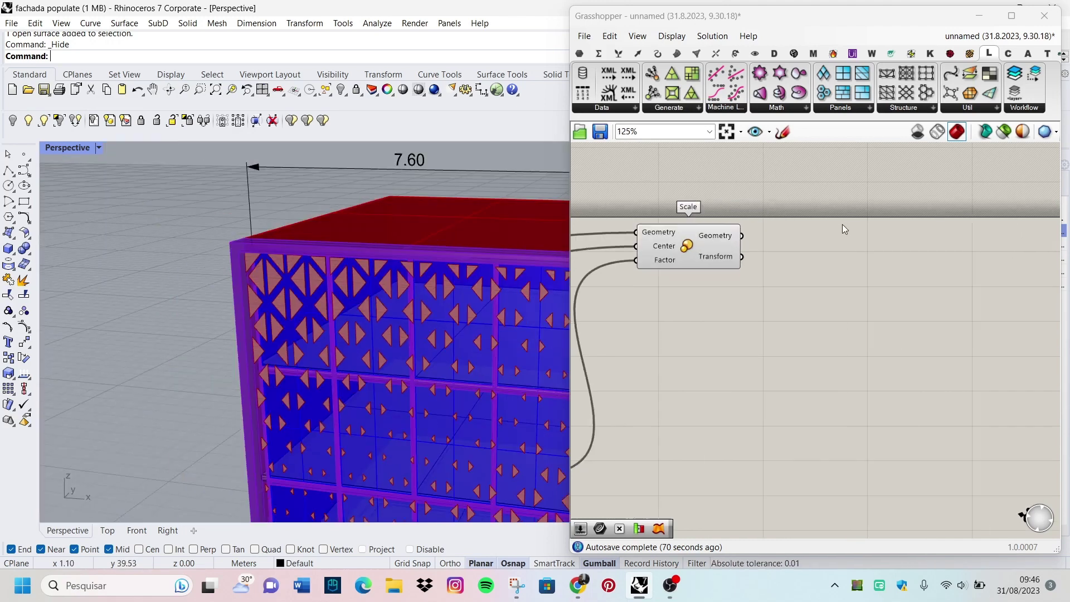
scroll(834, 226, "up", 4)
Place a Tween Two Curves component from the canvas search.
double_click(834, 238)
type("tw")
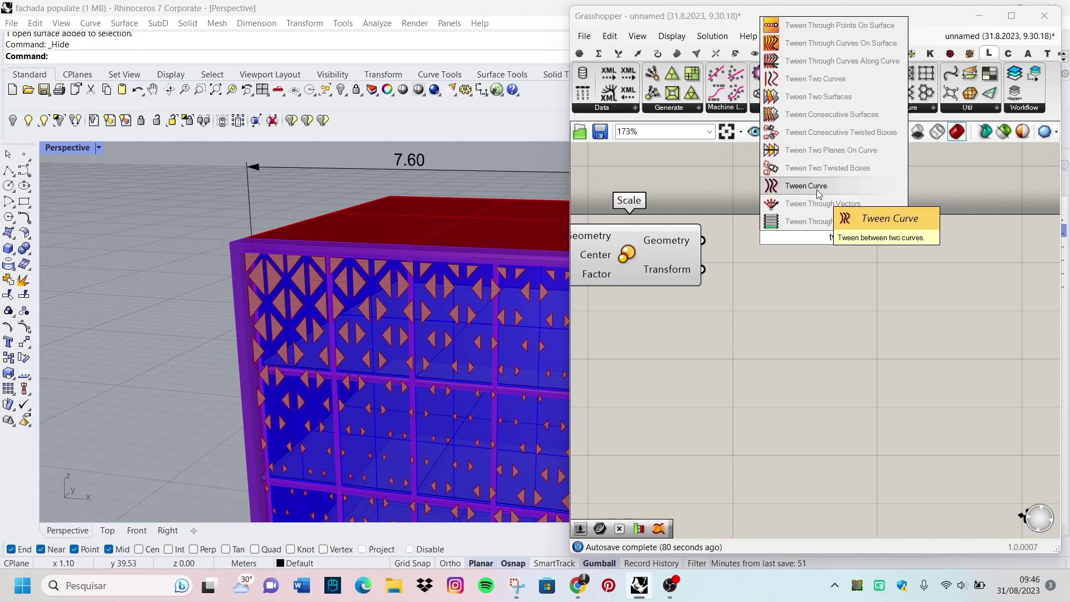
left_click(809, 79)
scroll(925, 239, "down", 2)
scroll(923, 241, "up", 3)
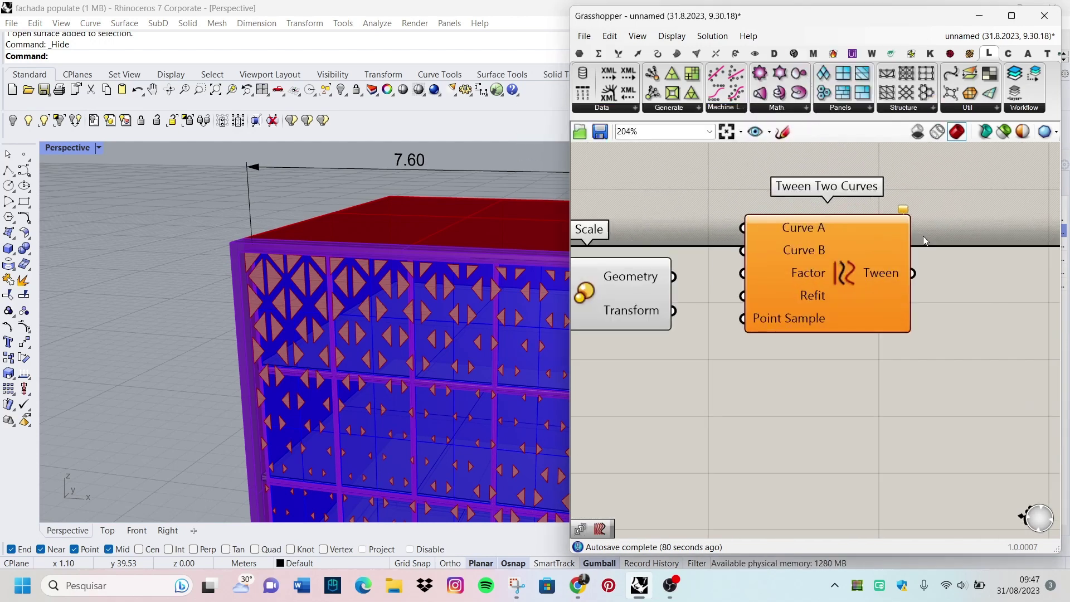
scroll(903, 273, "down", 3)
scroll(785, 269, "up", 2)
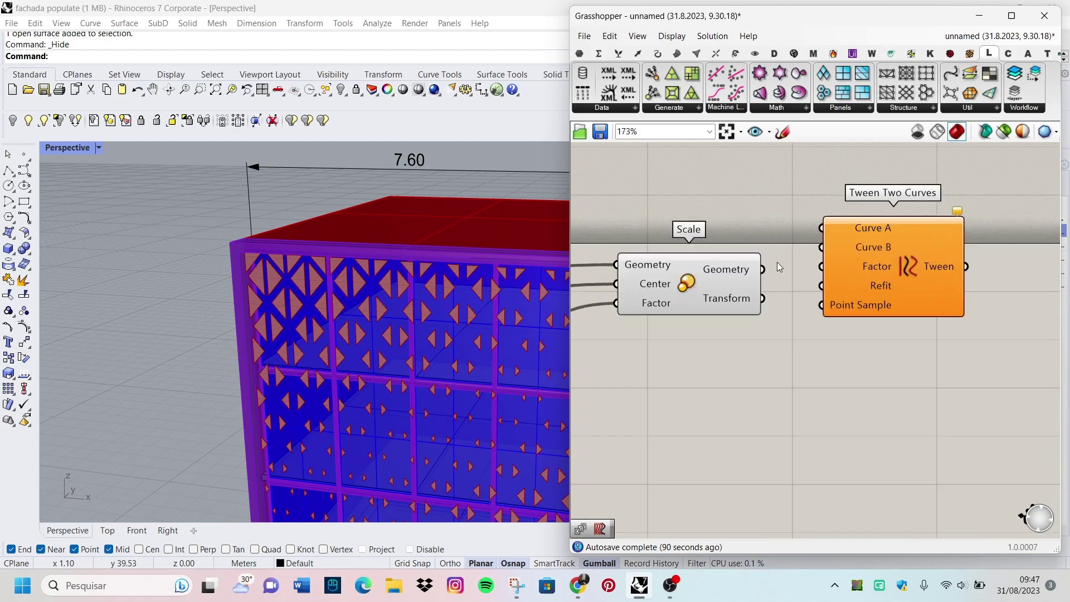
scroll(948, 287, "down", 2)
scroll(892, 301, "down", 3)
scroll(685, 372, "up", 2)
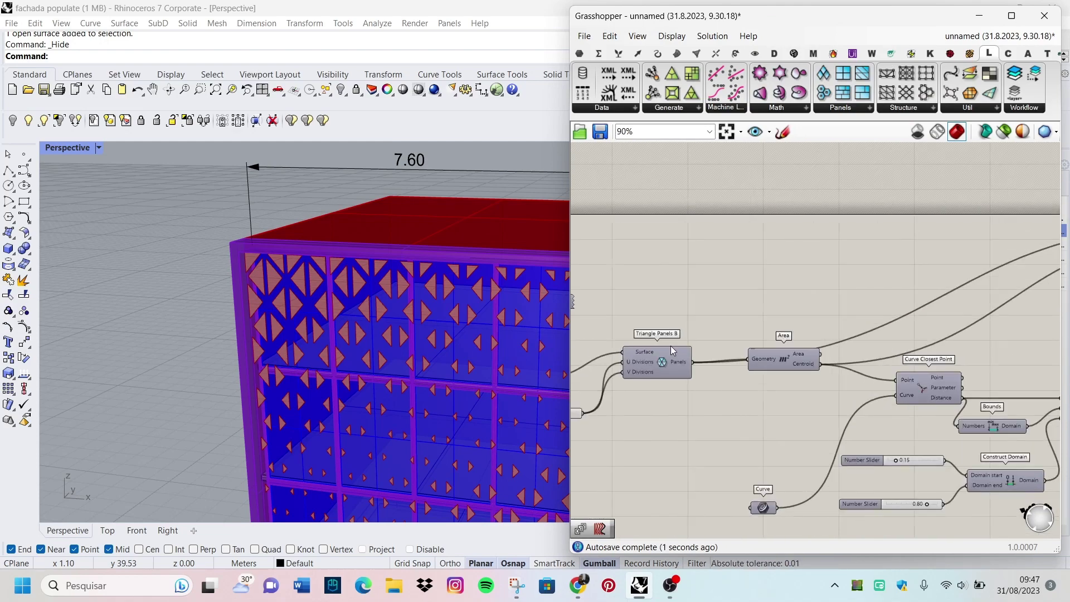
Wire the triangle curves into Tween Two Curves, then select Triangle Panels B.
left_click_drag(1024, 244, 931, 257)
scroll(931, 257, "up", 6)
scroll(313, 346, "up", 3)
scroll(313, 346, "down", 3)
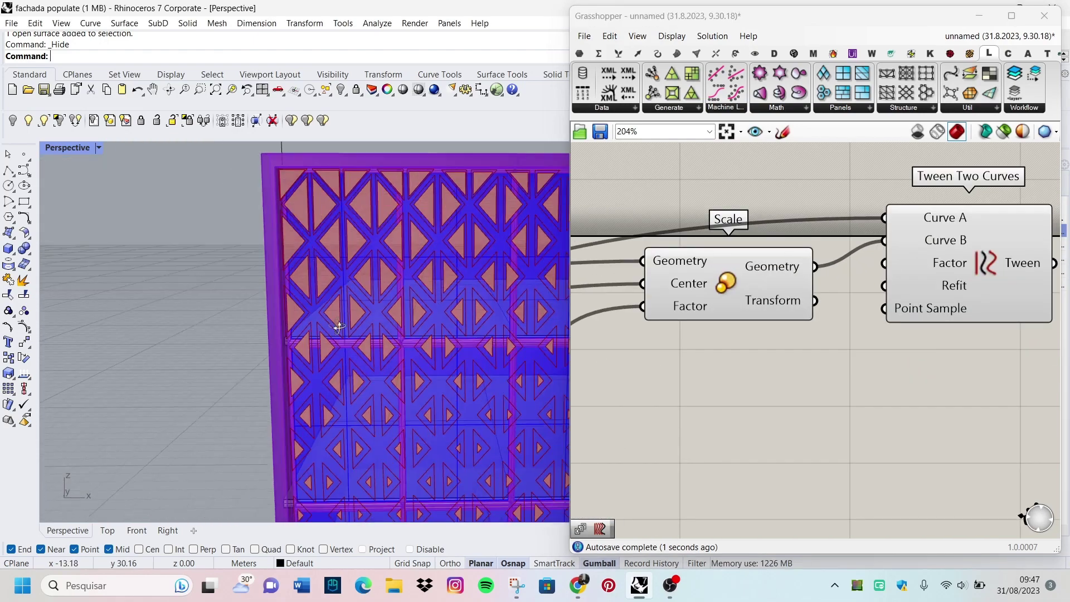
scroll(436, 283, "up", 5)
scroll(275, 303, "up", 2)
scroll(282, 303, "up", 2)
scroll(283, 303, "up", 2)
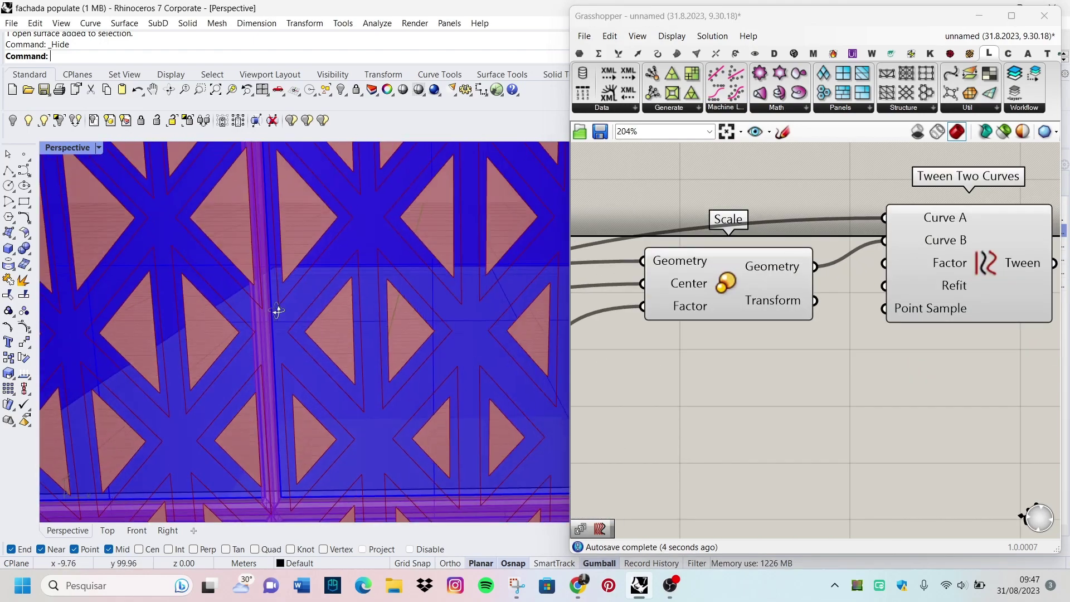
scroll(278, 312, "up", 2)
scroll(278, 312, "down", 4)
scroll(329, 416, "down", 1)
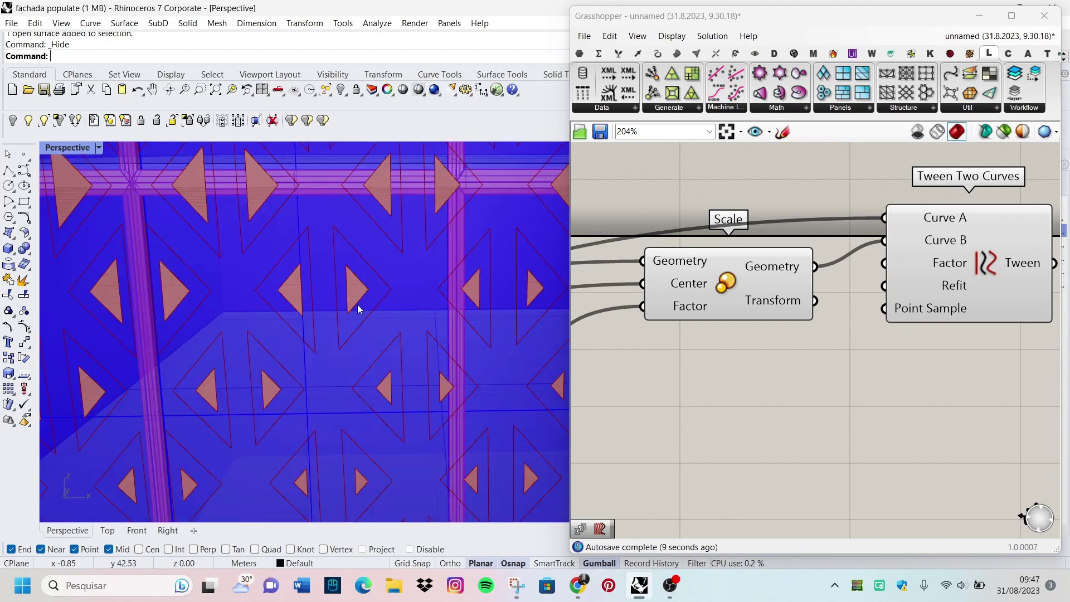
scroll(955, 380, "down", 5)
scroll(952, 350, "up", 2)
scroll(953, 350, "down", 2)
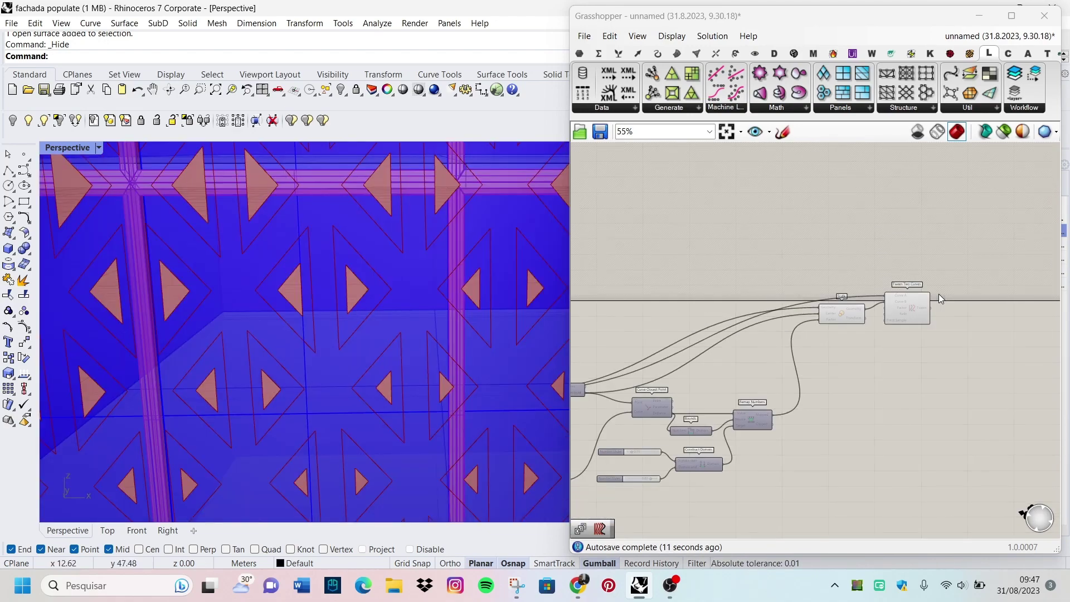
scroll(949, 302, "up", 3)
left_click(604, 350)
Turn on the Triangle Panels B preview in Rhino.
right_click(660, 275)
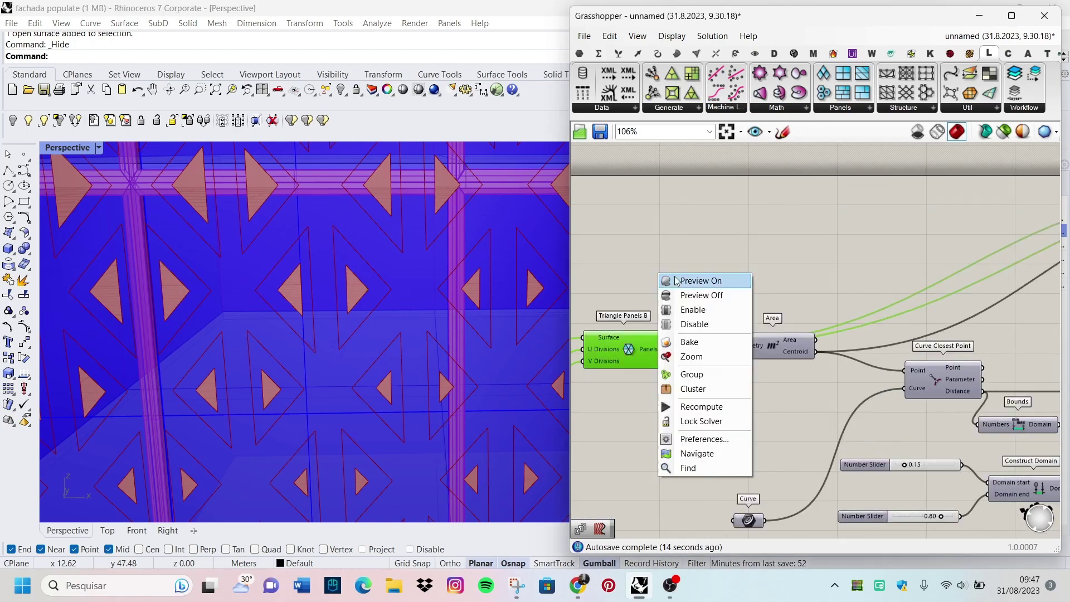
left_click(691, 281)
scroll(366, 307, "up", 2)
scroll(321, 273, "up", 2)
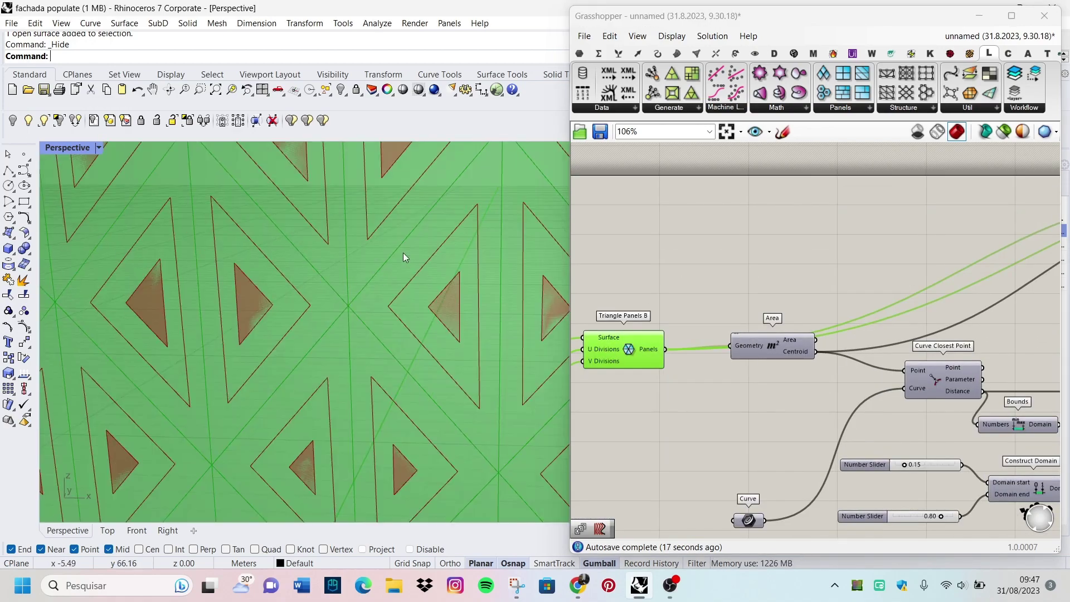
scroll(737, 293, "down", 2)
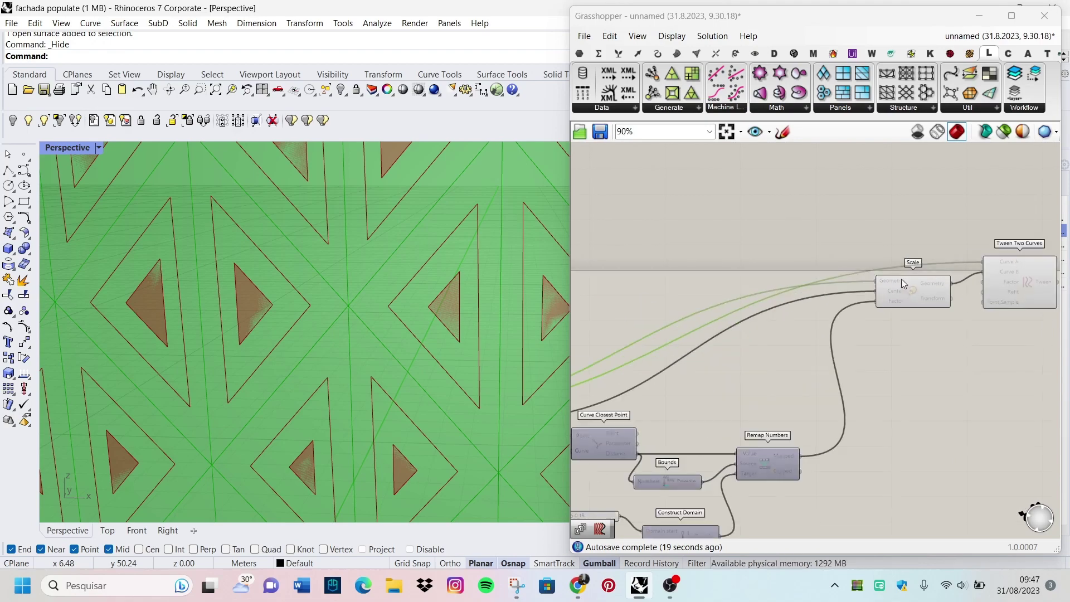
Hide the preview of the Scale component's scaled triangles.
left_click(901, 281)
right_click(895, 215)
left_click(925, 233)
scroll(346, 310, "down", 3)
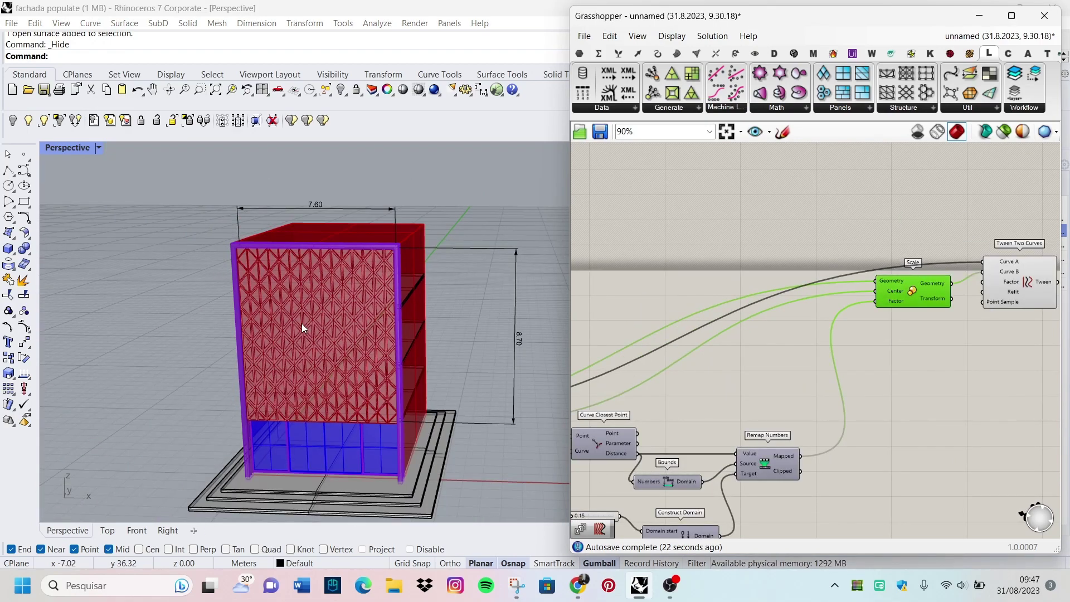
scroll(302, 323, "up", 3)
scroll(827, 331, "down", 3)
scroll(432, 353, "down", 3)
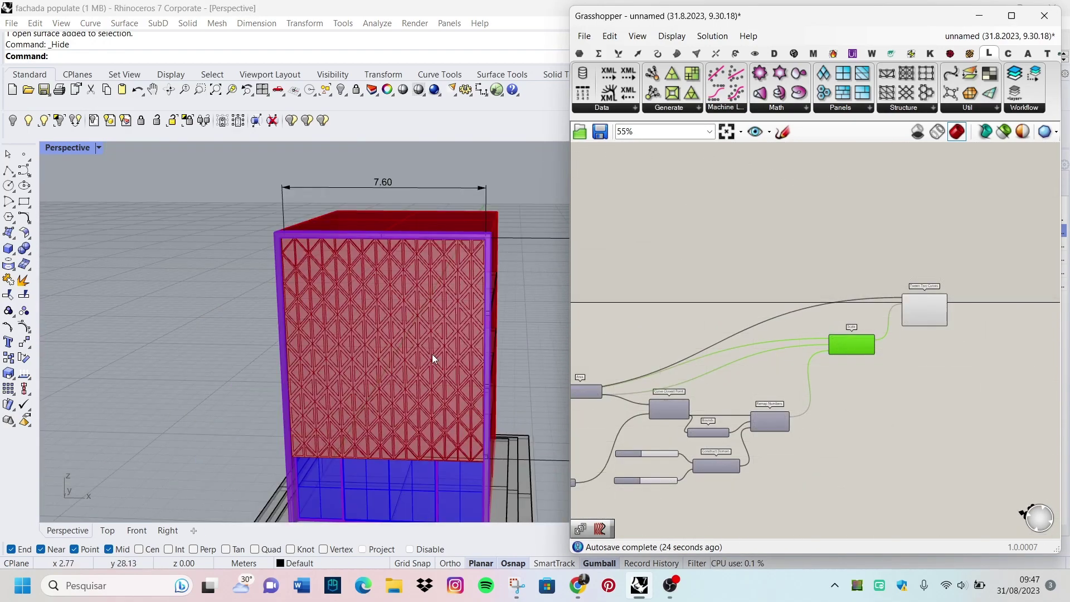
Clear canvas space above the network and place a Curve parameter for the panel outlines.
right_click_drag(724, 390, 900, 347)
scroll(690, 359, "up", 2)
left_click(691, 359)
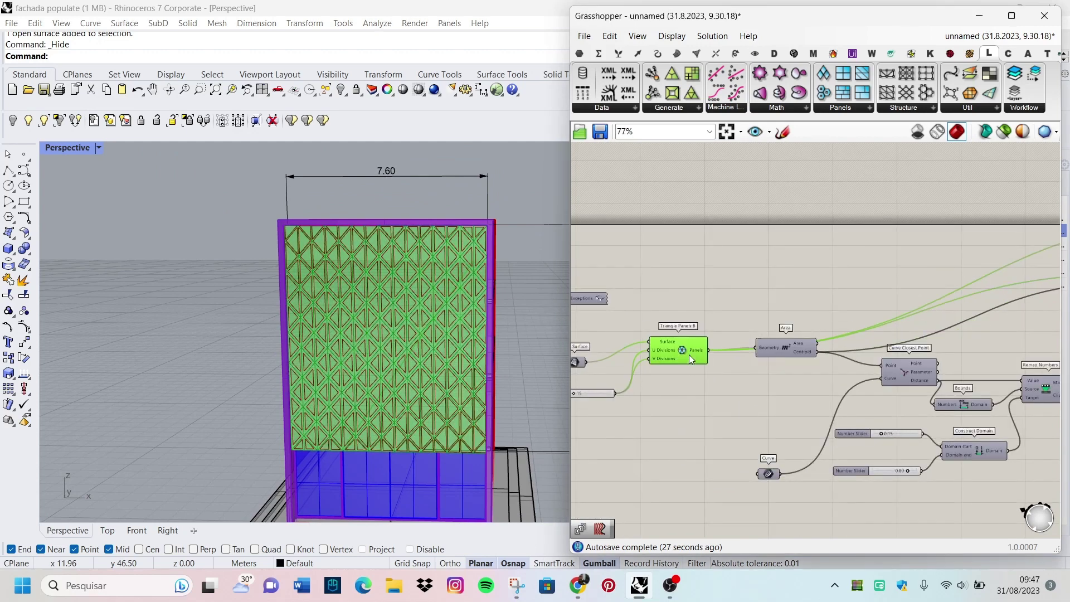
left_click(741, 268)
right_click_drag(780, 279, 701, 321)
double_click(804, 230)
type("curve")
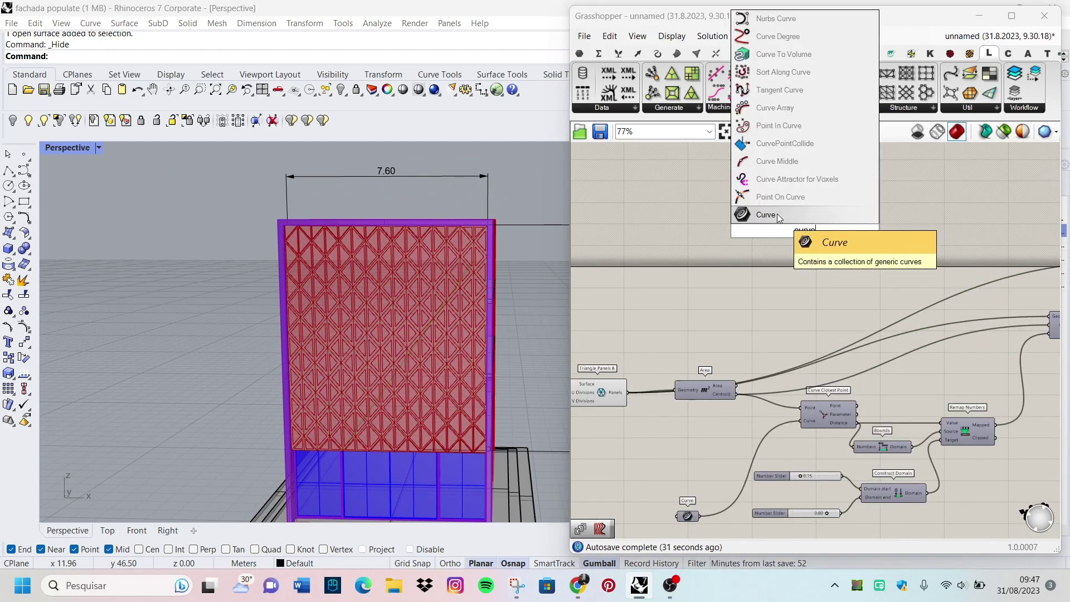
left_click(778, 217)
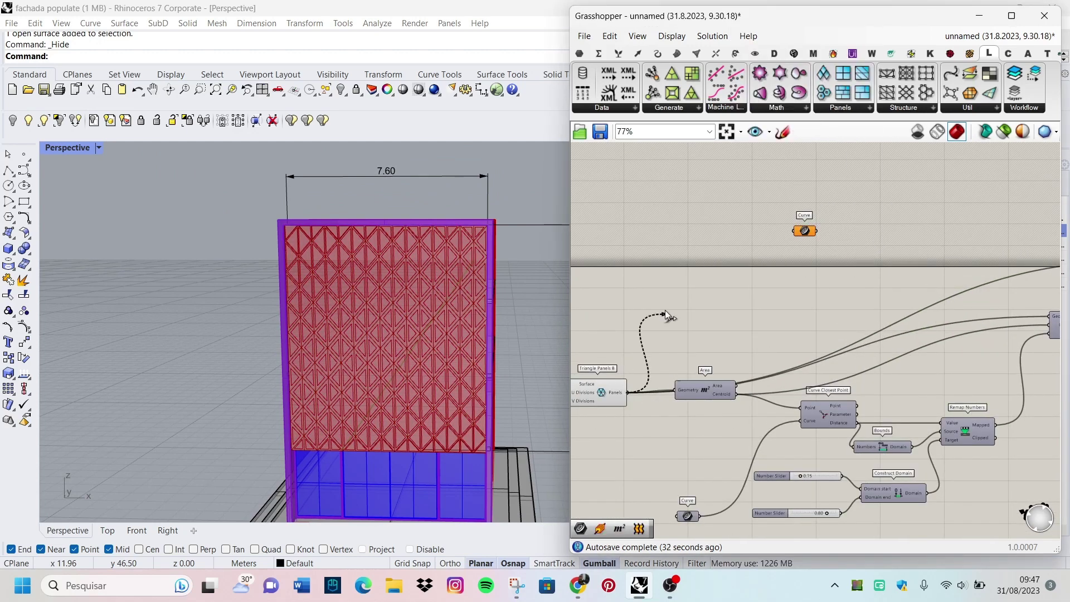
scroll(676, 401, "up", 1)
Turn off the Triangle Panels B preview.
left_click(608, 376)
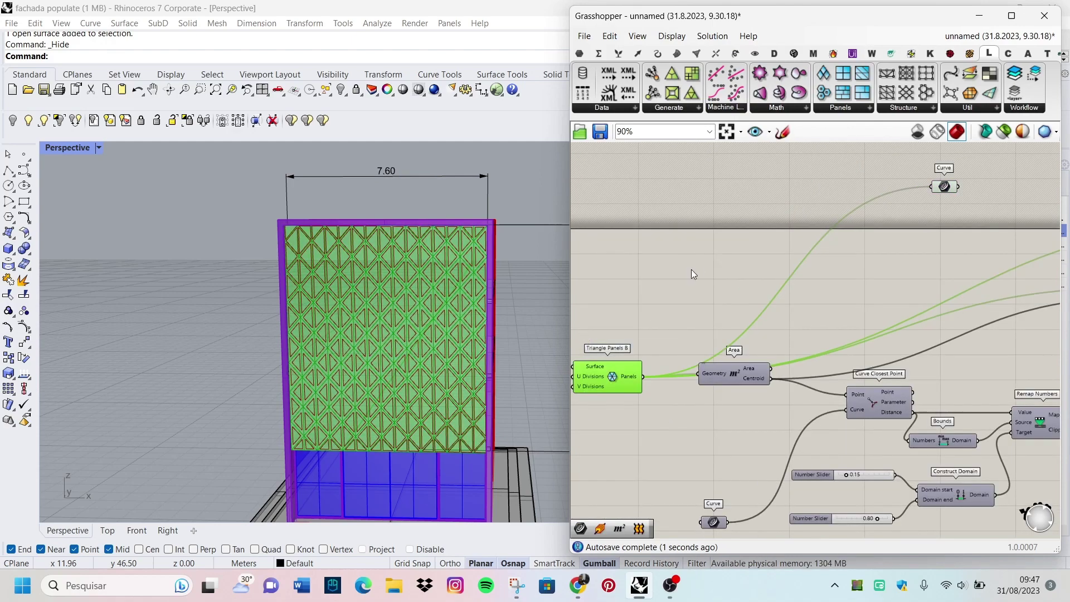
right_click(707, 203)
left_click(741, 279)
scroll(712, 378, "down", 3)
scroll(712, 379, "down", 2)
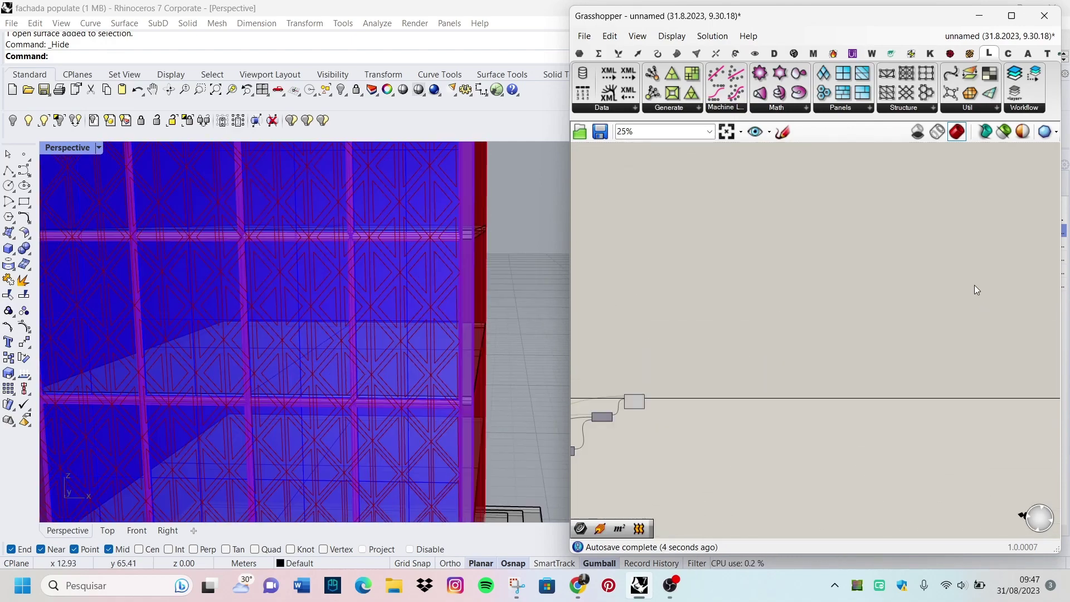
scroll(801, 333, "up", 5)
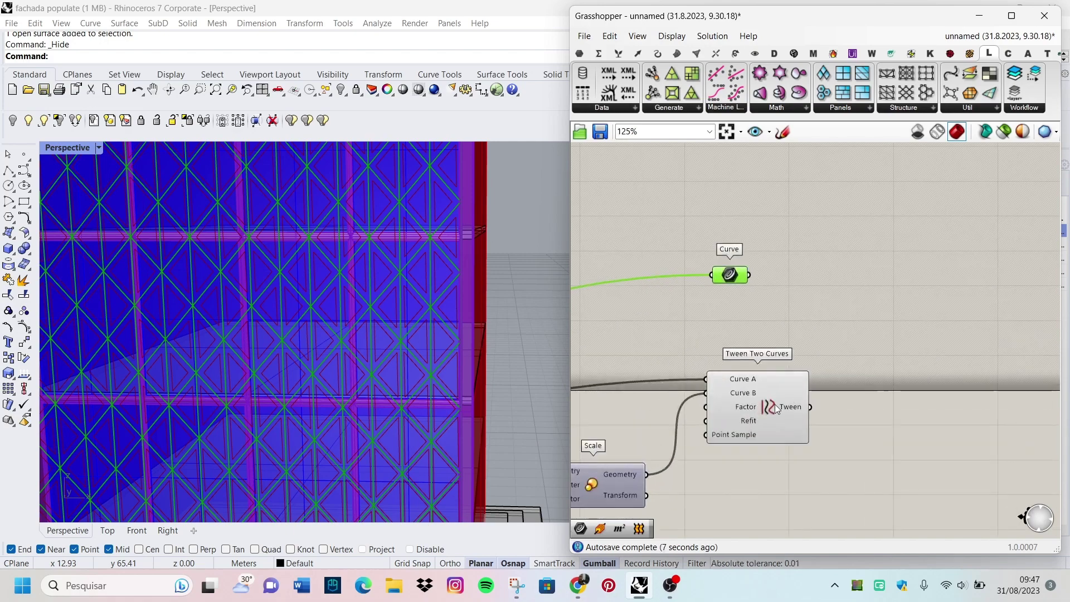
scroll(798, 367, "down", 1)
Add a Move component with the tweened curves as its Geometry.
double_click(798, 367)
type("move")
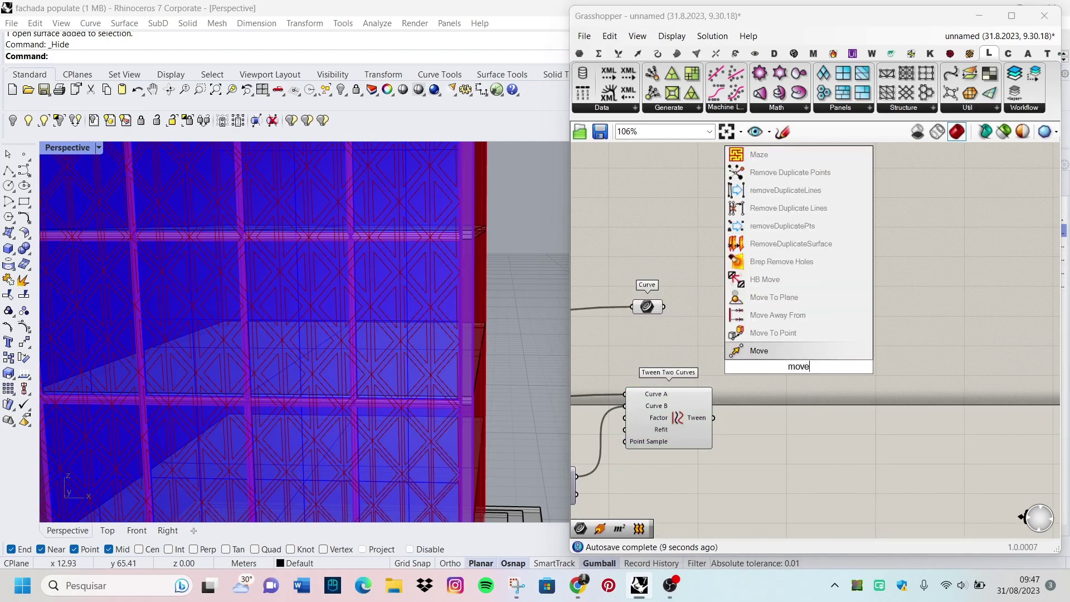
left_click(788, 356)
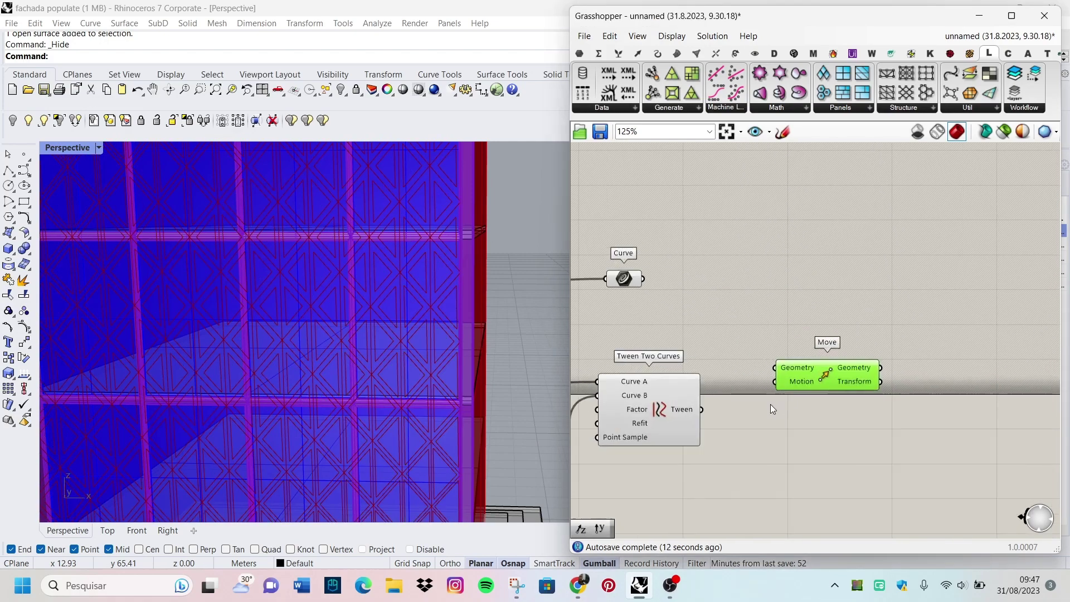
left_click_drag(771, 369, 775, 368)
scroll(369, 397, "down", 10)
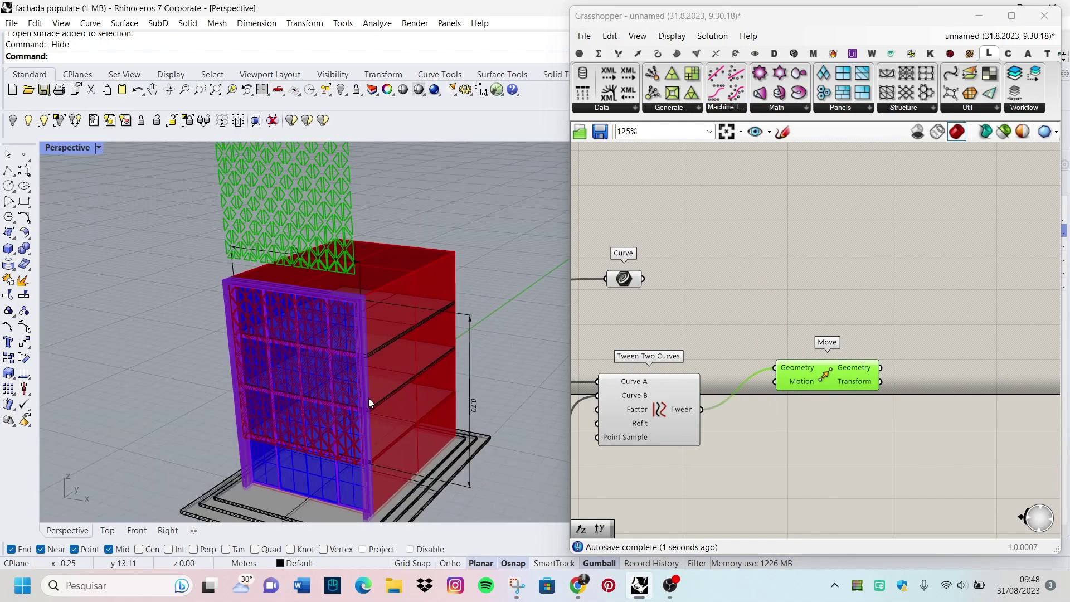
scroll(805, 395, "up", 3)
scroll(748, 411, "up", 2)
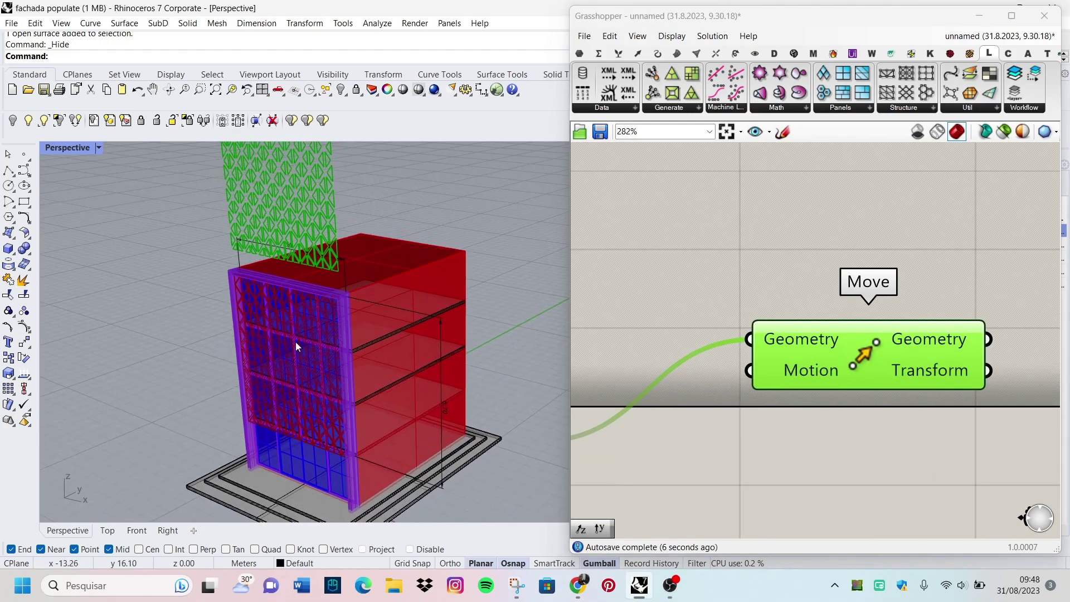
scroll(295, 342, "down", 3)
Add a Unit Y vector component beside Move.
right_click_drag(326, 329, 293, 326)
scroll(315, 308, "up", 3)
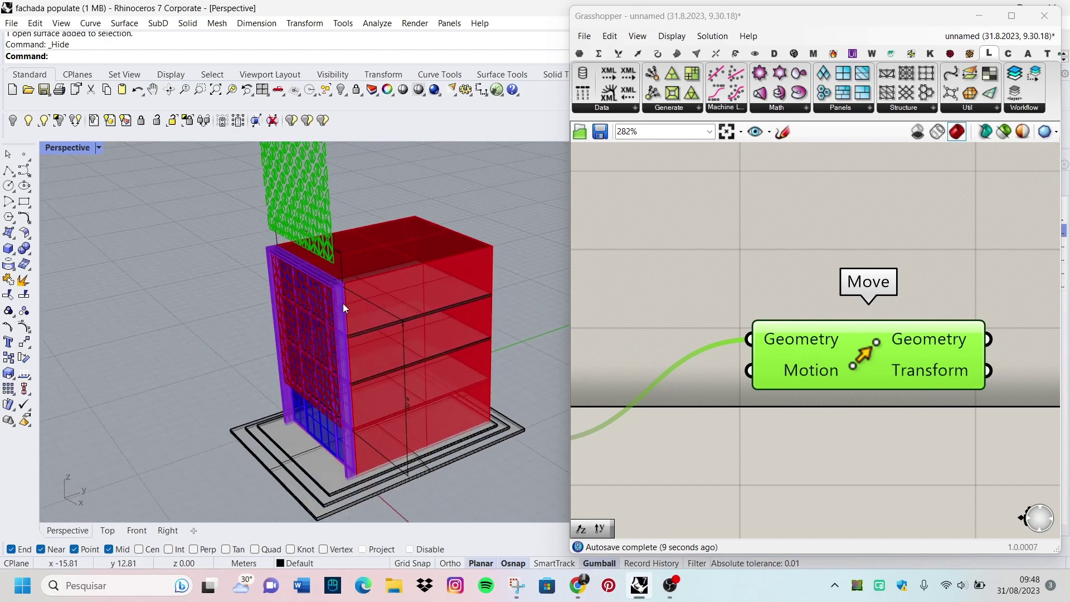
right_click_drag(283, 350, 340, 340)
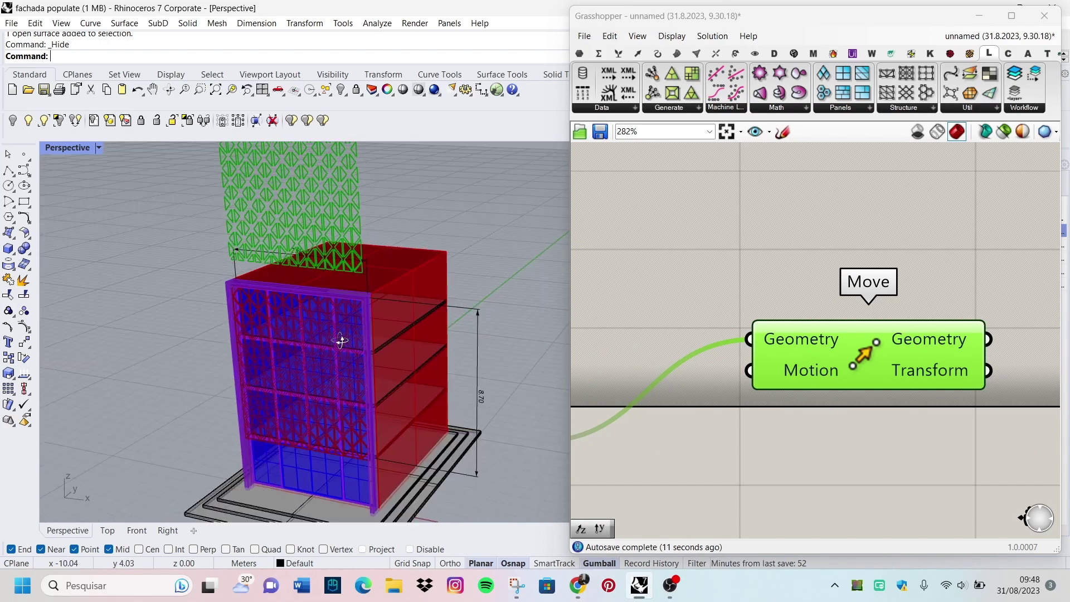
scroll(853, 339, "down", 2)
double_click(772, 449)
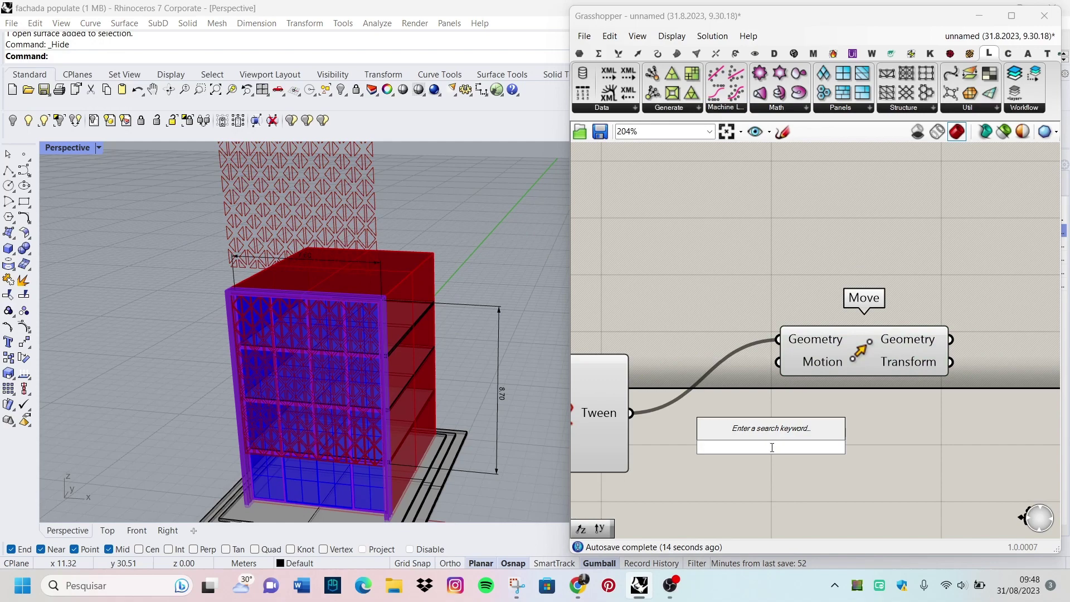
type("y")
left_click(742, 431)
scroll(742, 441, "up", 1)
Add a Negative component fed by Unit Y, with its Result driving Move's Motion.
double_click(923, 463)
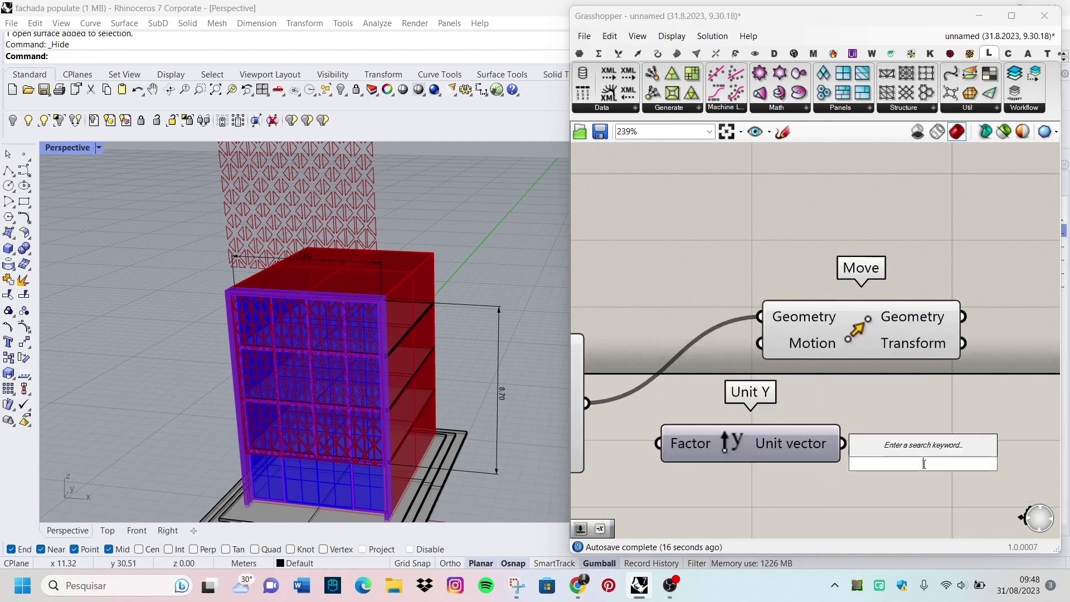
type("nega")
key("Return")
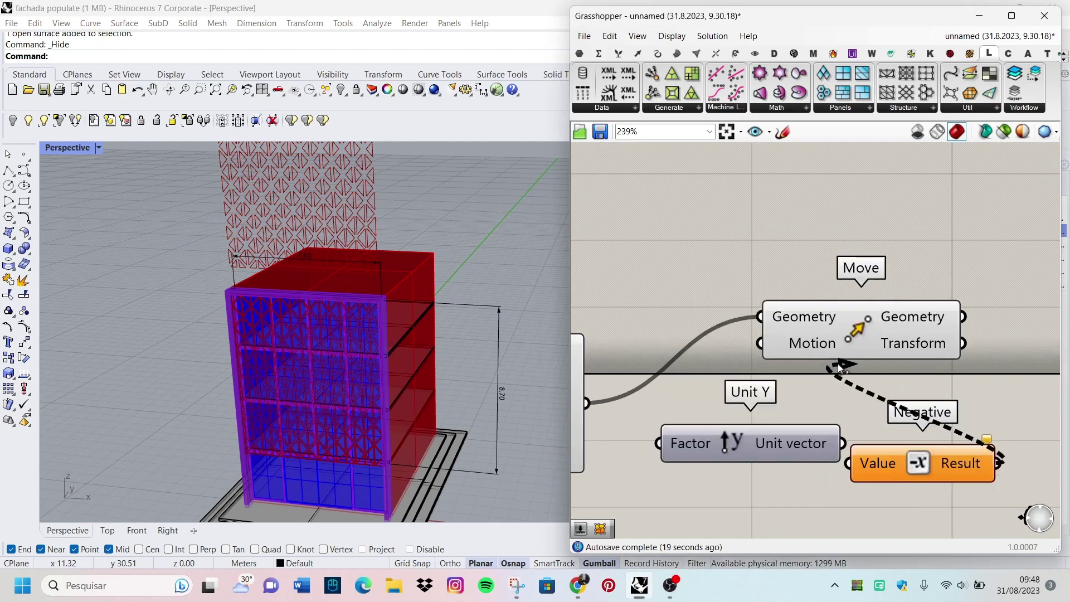
left_click_drag(840, 365, 763, 343)
left_click_drag(842, 443, 849, 468)
Add a 0.100 Number Slider and wire it to the Unit Y factor.
scroll(824, 401, "down", 5)
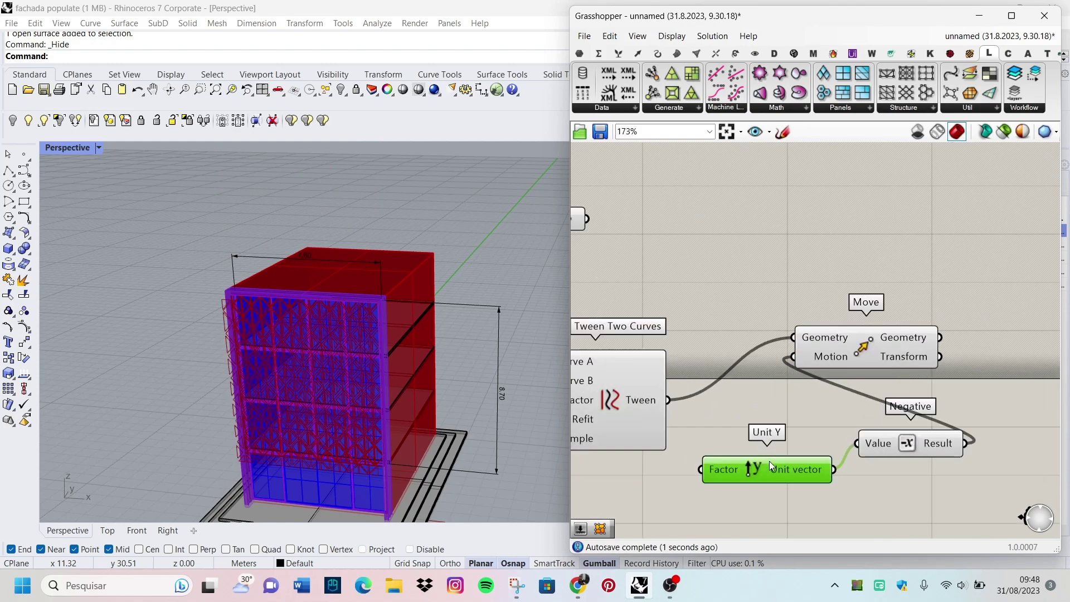
left_click(579, 54)
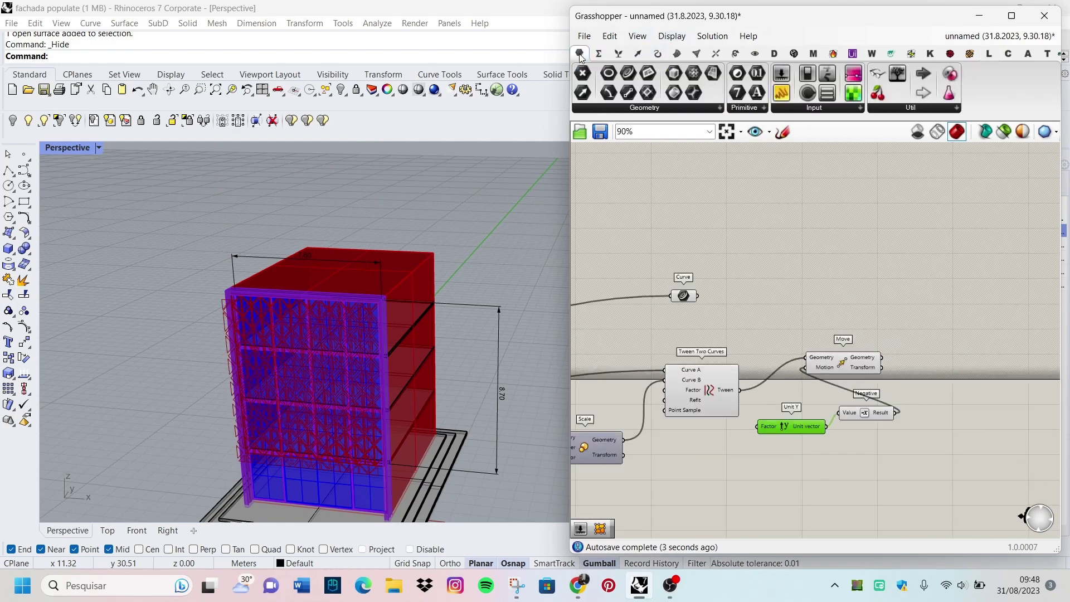
left_click_drag(648, 470, 651, 470)
scroll(680, 467, "up", 2)
scroll(702, 464, "up", 2)
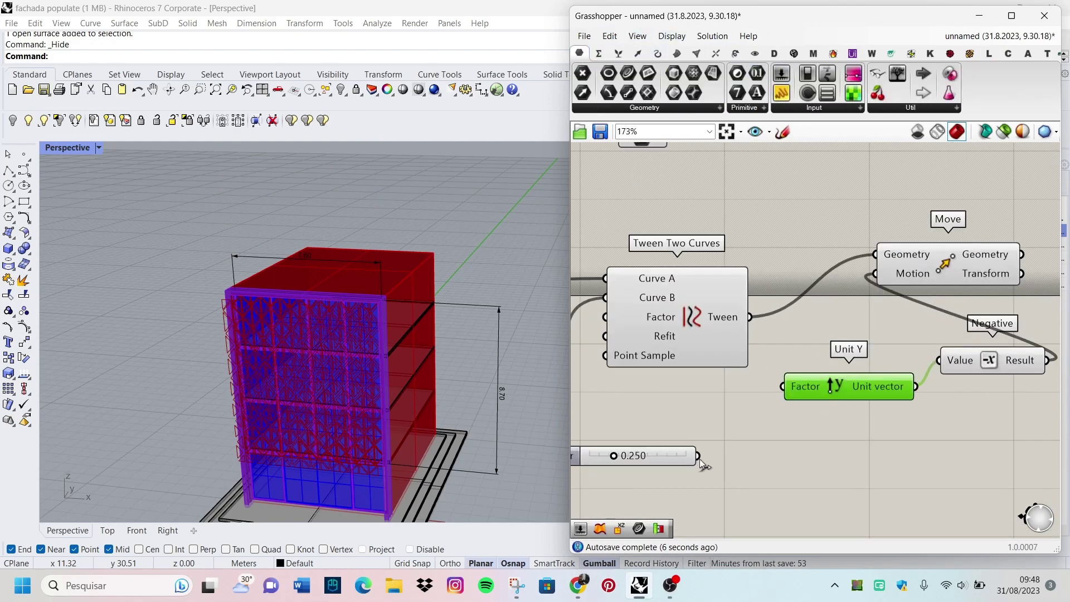
left_click_drag(792, 394, 801, 438)
scroll(687, 462, "down", 2)
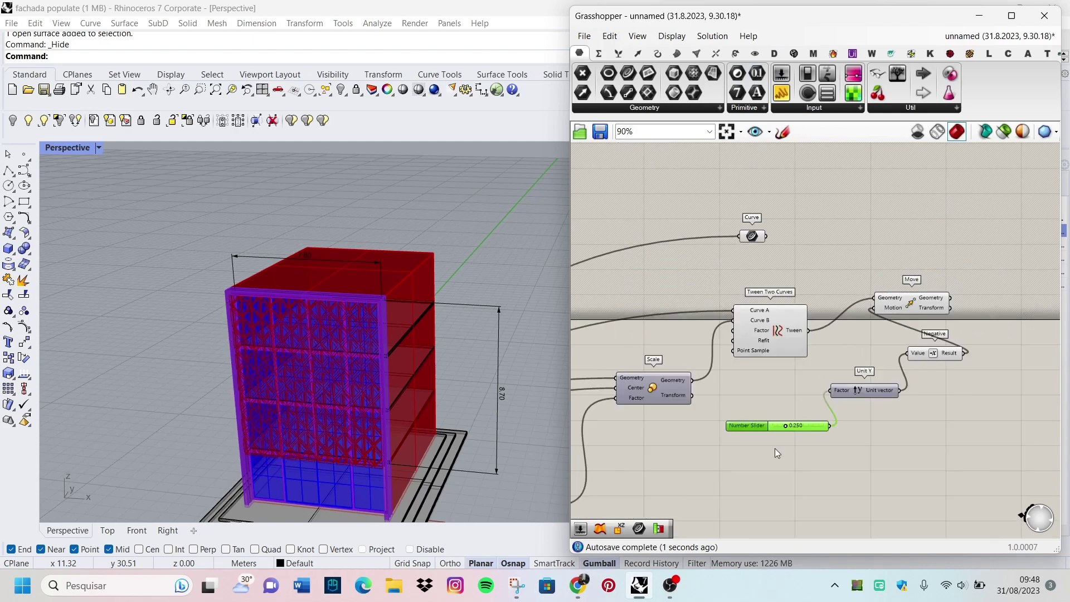
scroll(775, 448, "up", 5)
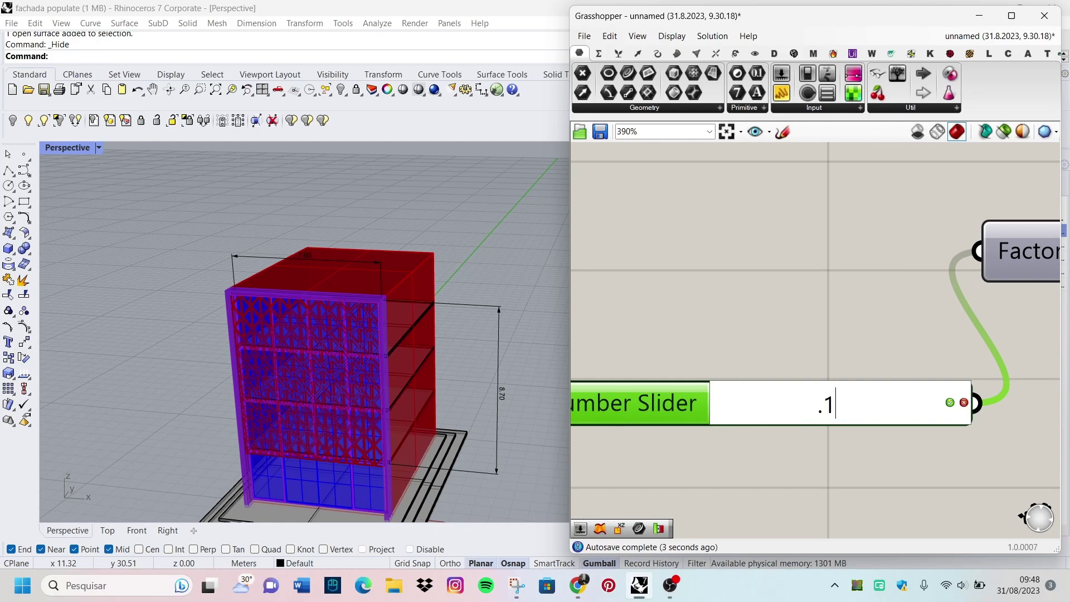
Preview the Curve parameter's triangle outlines on the facade.
mouse_move(501, 345)
right_mouse_down()
mouse_move(434, 356)
mouse_move(370, 327)
right_mouse_up()
scroll(199, 342, "up", 3)
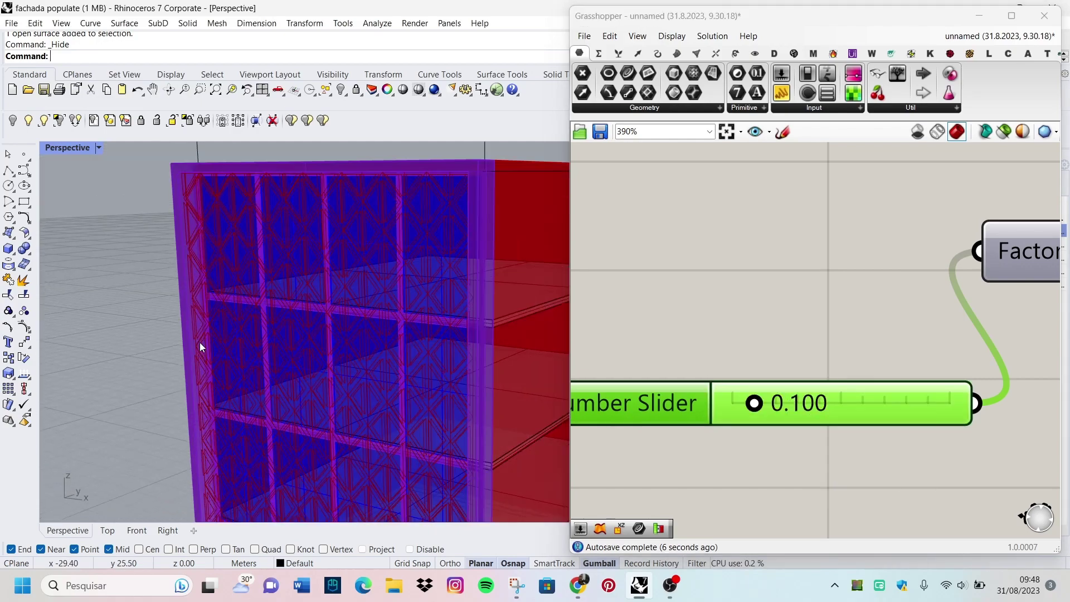
scroll(281, 333, "up", 3)
scroll(282, 333, "down", 2)
scroll(735, 402, "down", 5)
scroll(856, 358, "down", 2)
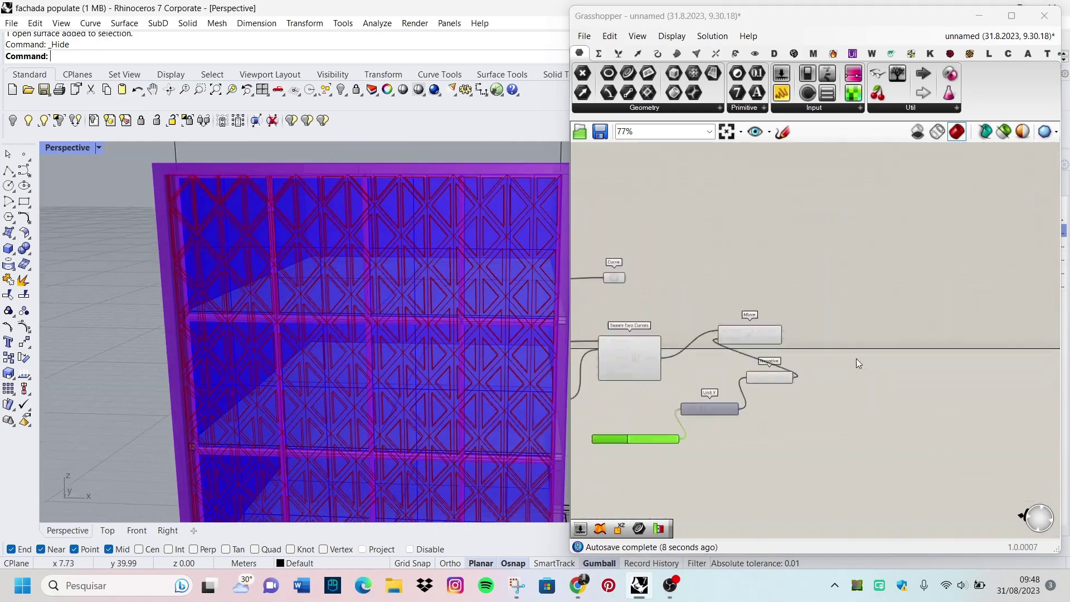
scroll(748, 324, "up", 2)
scroll(359, 334, "down", 2)
scroll(349, 349, "down", 2)
scroll(350, 349, "down", 3)
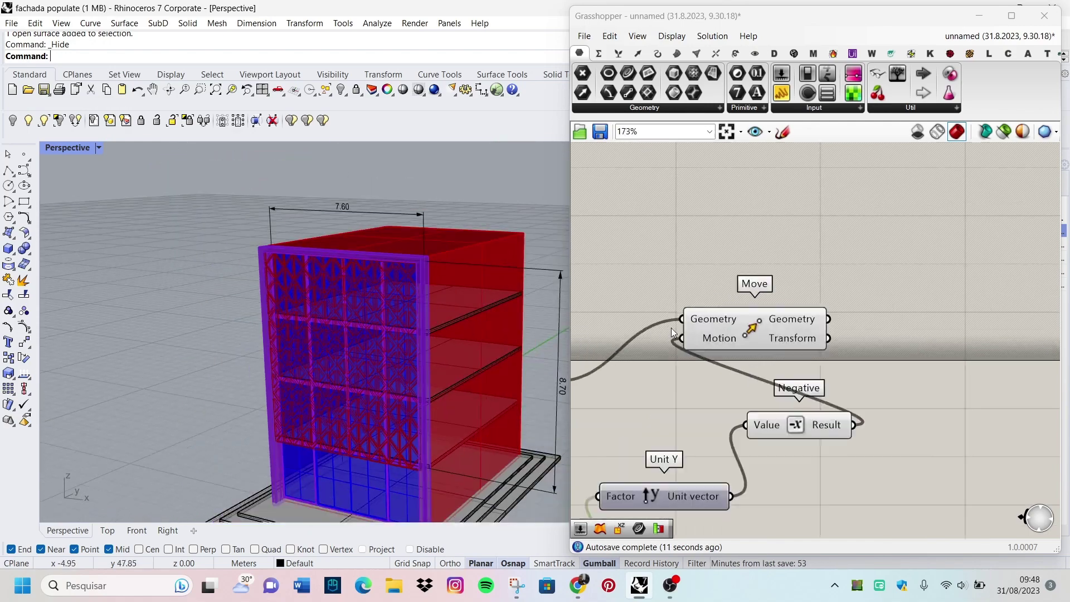
scroll(844, 319, "down", 3)
scroll(655, 295, "up", 3)
left_click_drag(625, 296, 939, 284)
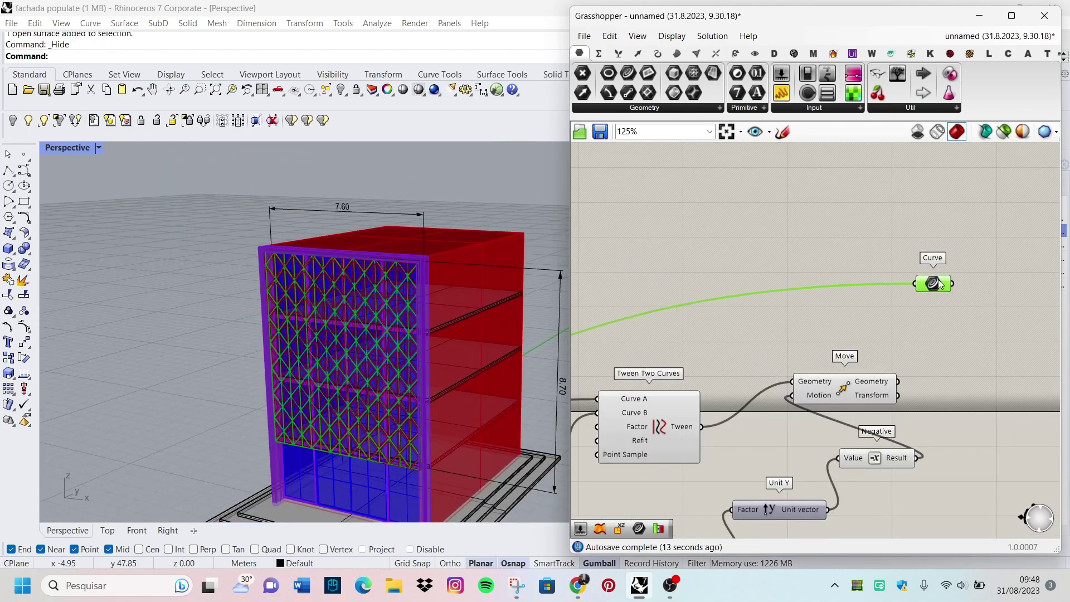
scroll(383, 342, "up", 2)
scroll(390, 335, "up", 2)
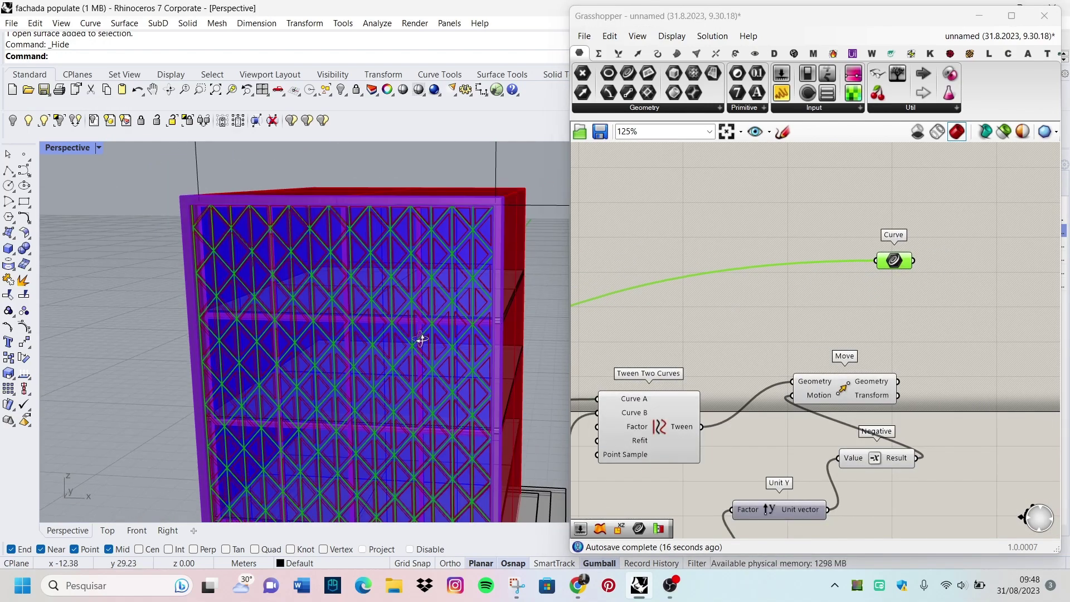
scroll(354, 317, "up", 3)
scroll(444, 342, "down", 5)
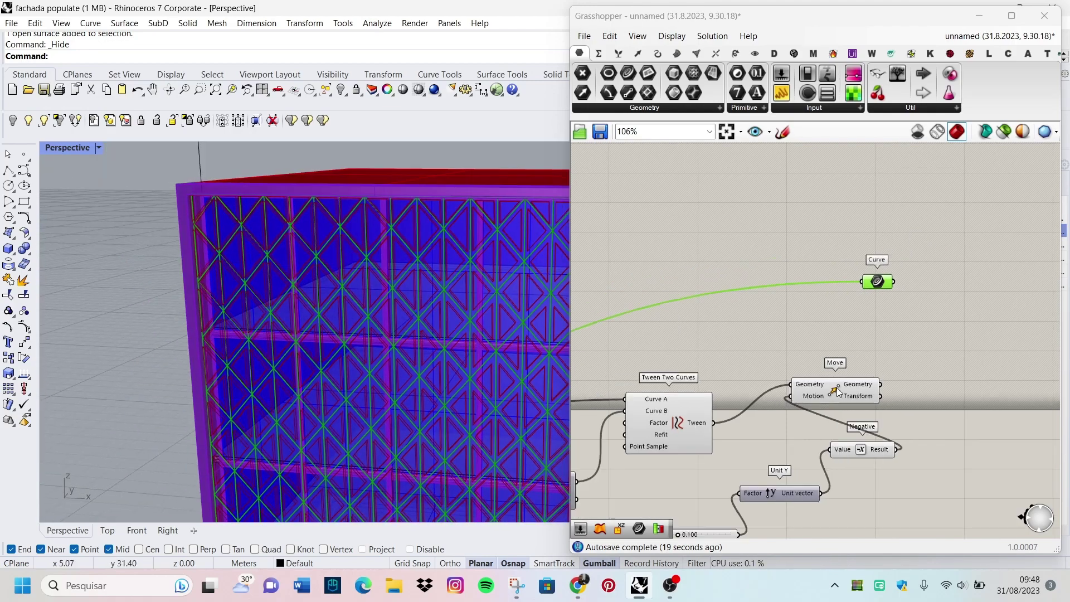
Preview the Move output's triangles shifted 0.1 in negative Y.
left_click(841, 386)
scroll(841, 386, "up", 2)
scroll(417, 368, "up", 2)
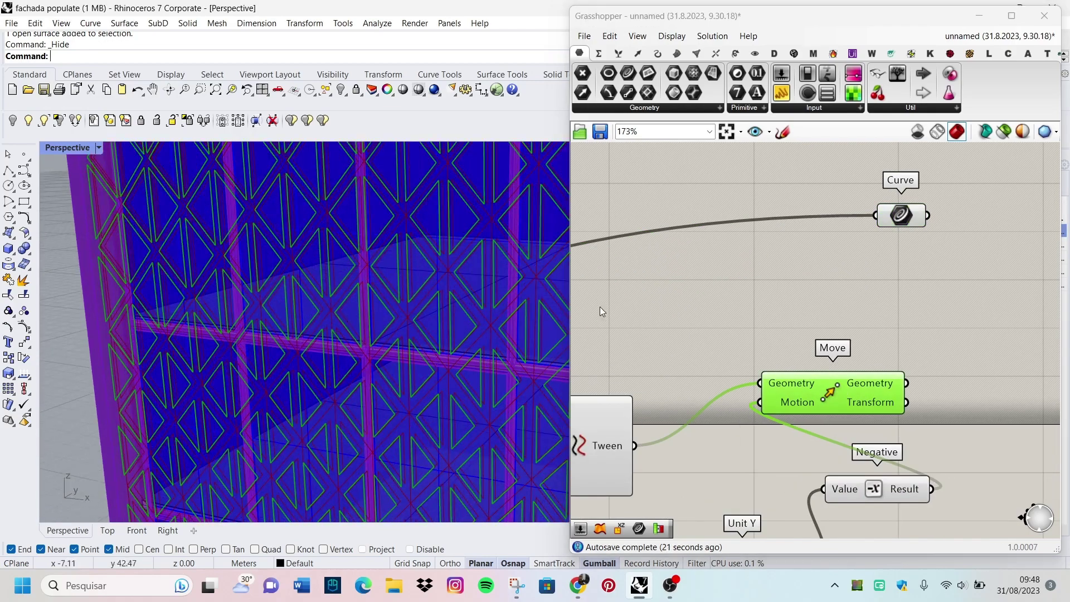
scroll(844, 326, "down", 4)
scroll(907, 351, "up", 4)
scroll(805, 285, "down", 2)
scroll(714, 337, "down", 2)
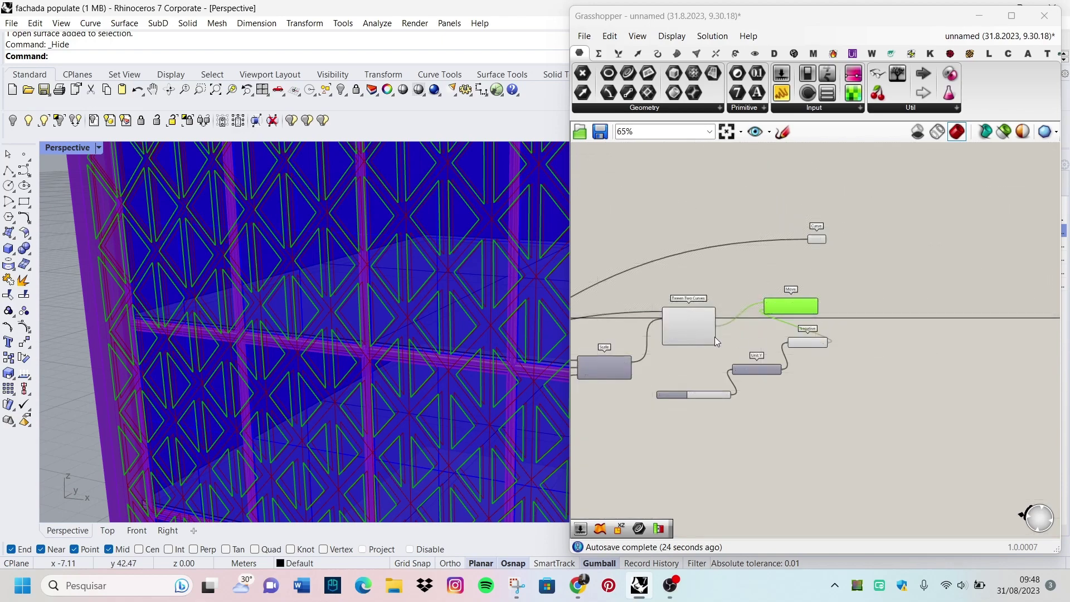
Turn off the Tween Two Curves preview.
left_click(681, 317)
right_click(718, 260)
left_click(741, 279)
scroll(801, 326, "down", 2)
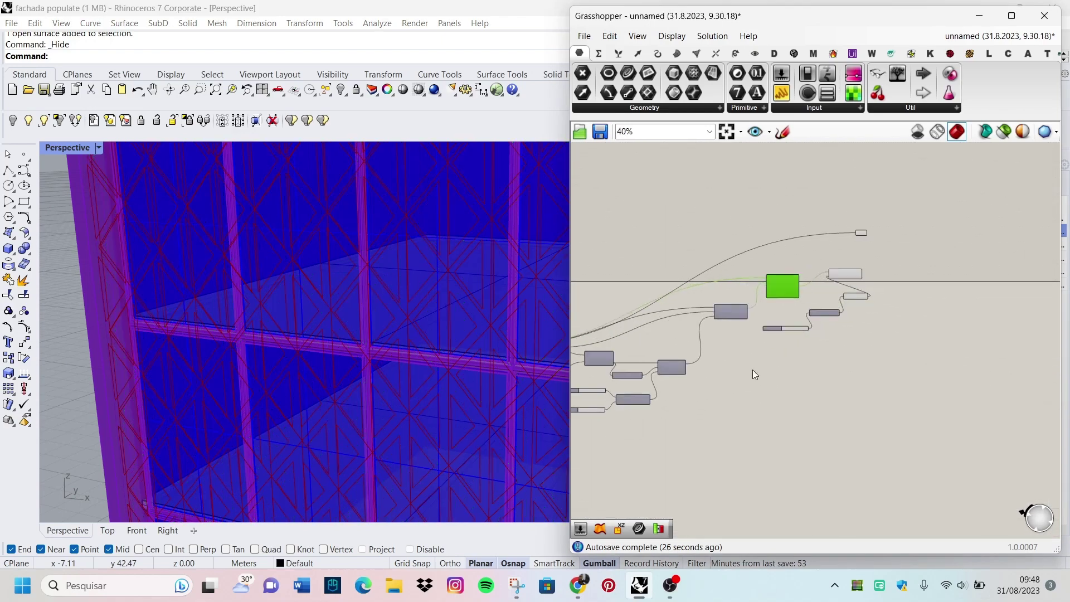
scroll(707, 356, "up", 1)
scroll(663, 342, "up", 2)
scroll(804, 334, "down", 2)
Add a new Curve parameter to the Grasshopper canvas and preview it.
scroll(656, 355, "up", 1)
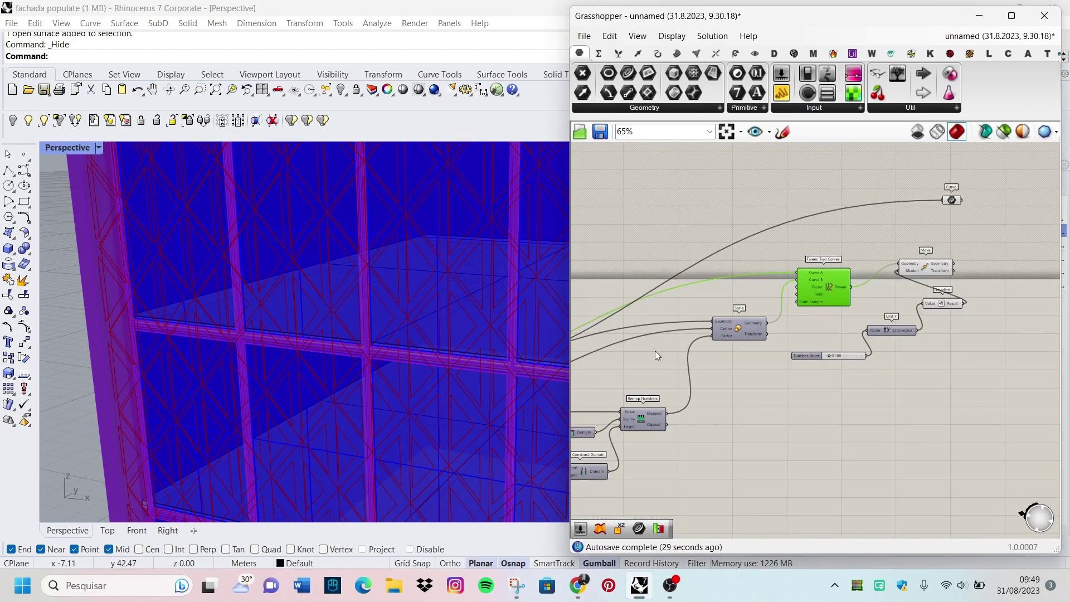
scroll(926, 379, "up", 2)
double_click(926, 379)
type("curve")
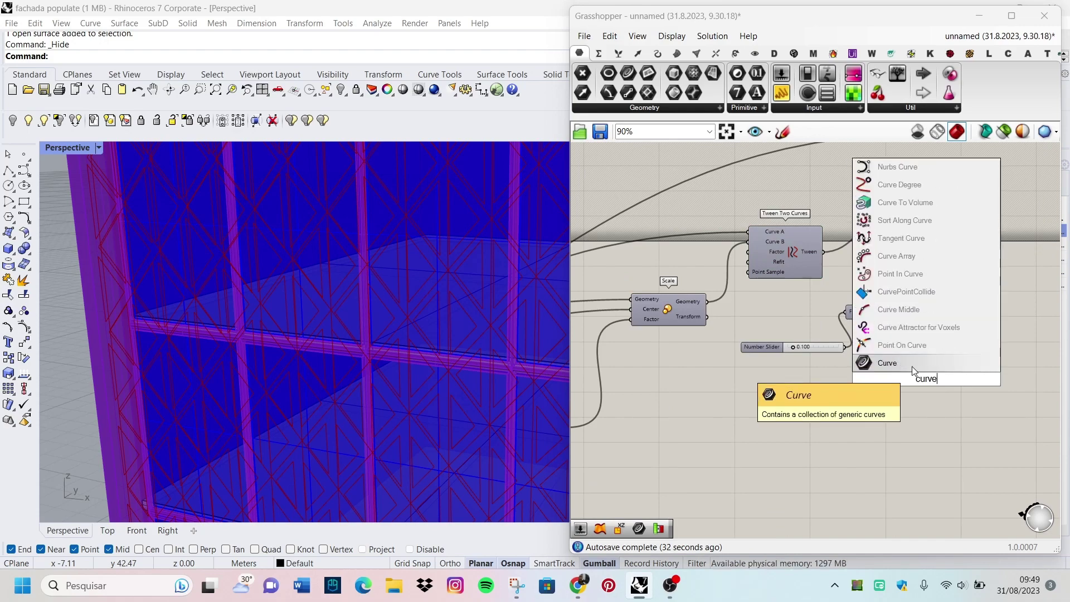
left_click(912, 368)
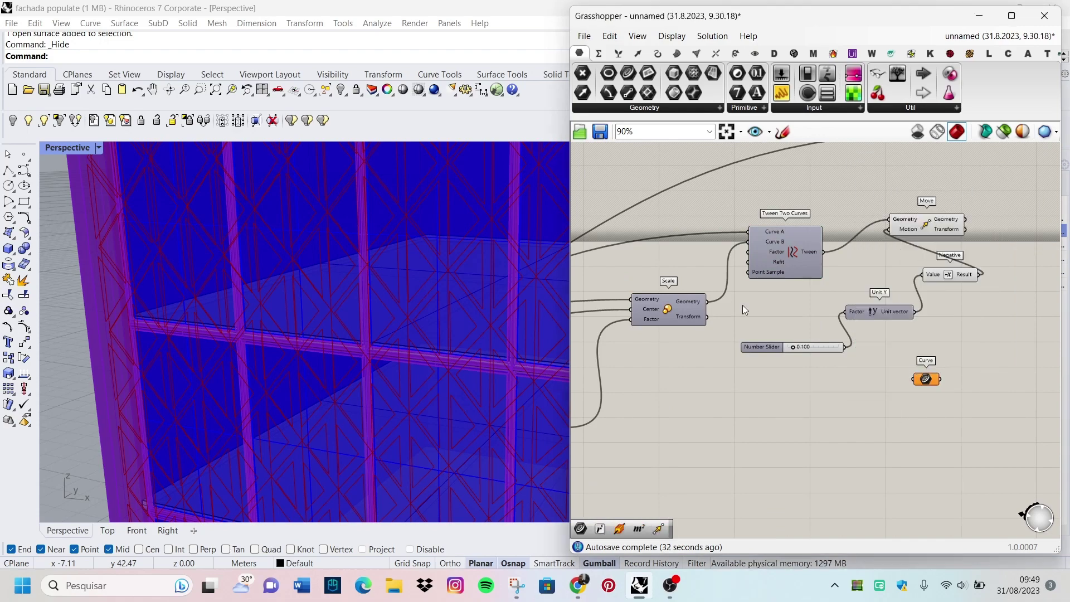
left_click(925, 379)
scroll(334, 369, "down", 5)
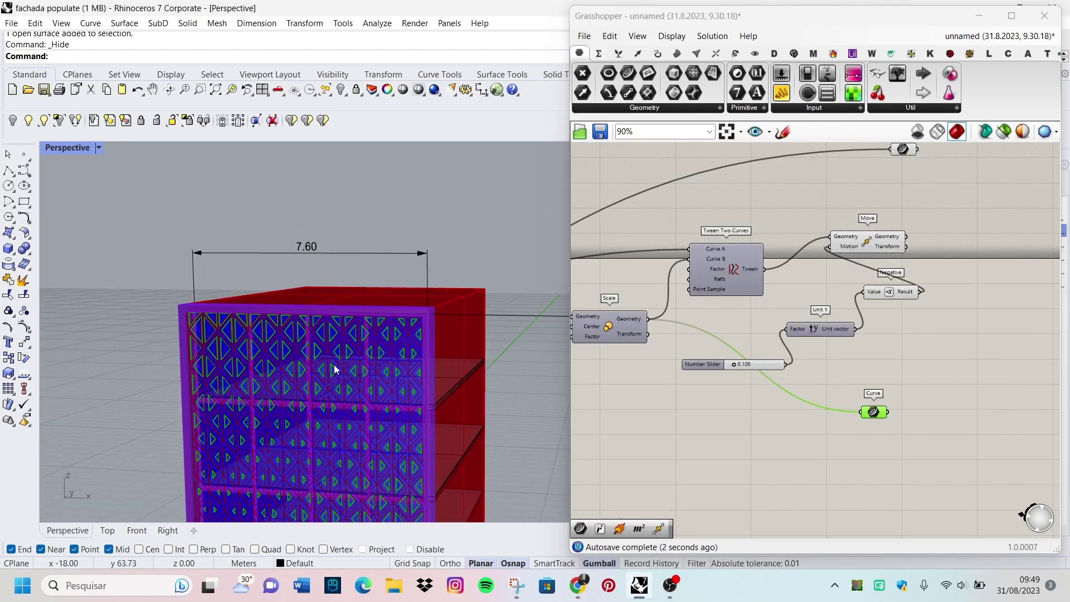
scroll(334, 370, "down", 1)
scroll(947, 278, "up", 2)
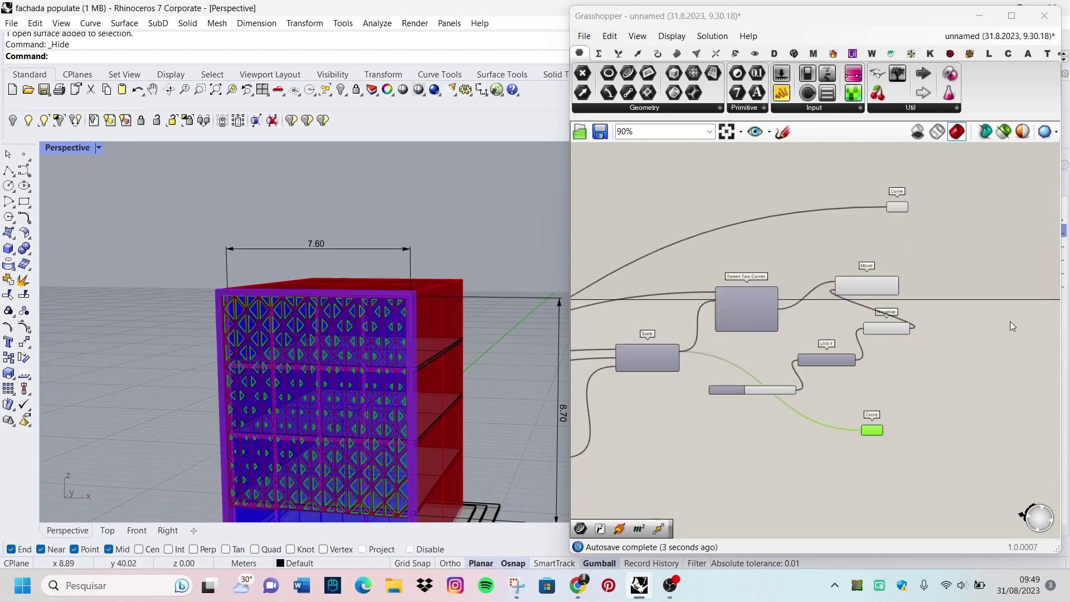
Add a Ruled Surface component with the moved triangle curves wired into Curve B.
double_click(904, 259)
type("rule")
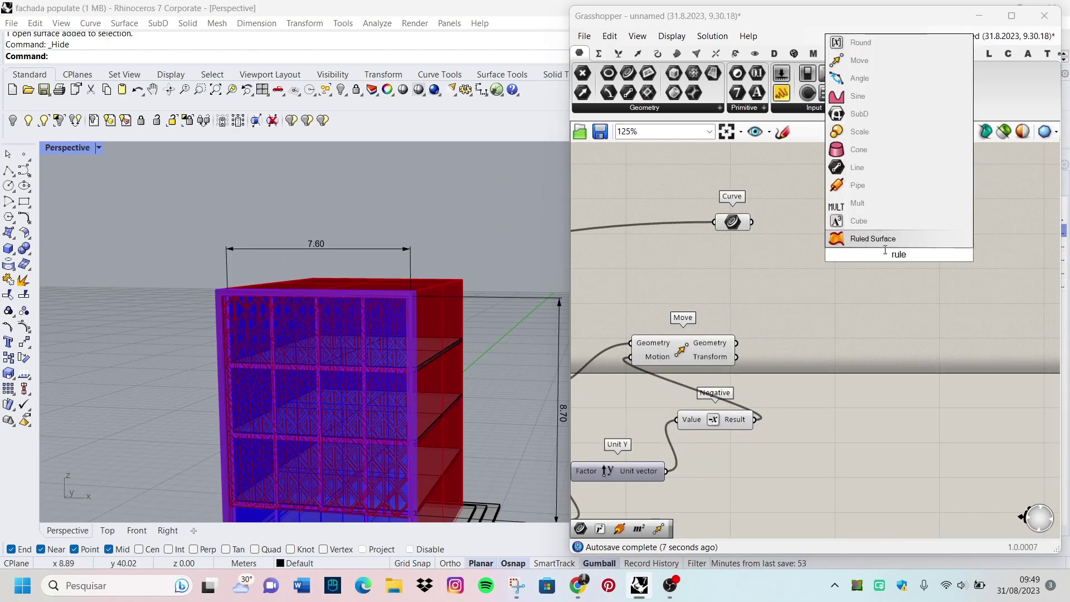
left_click(887, 240)
scroll(809, 255, "up", 2)
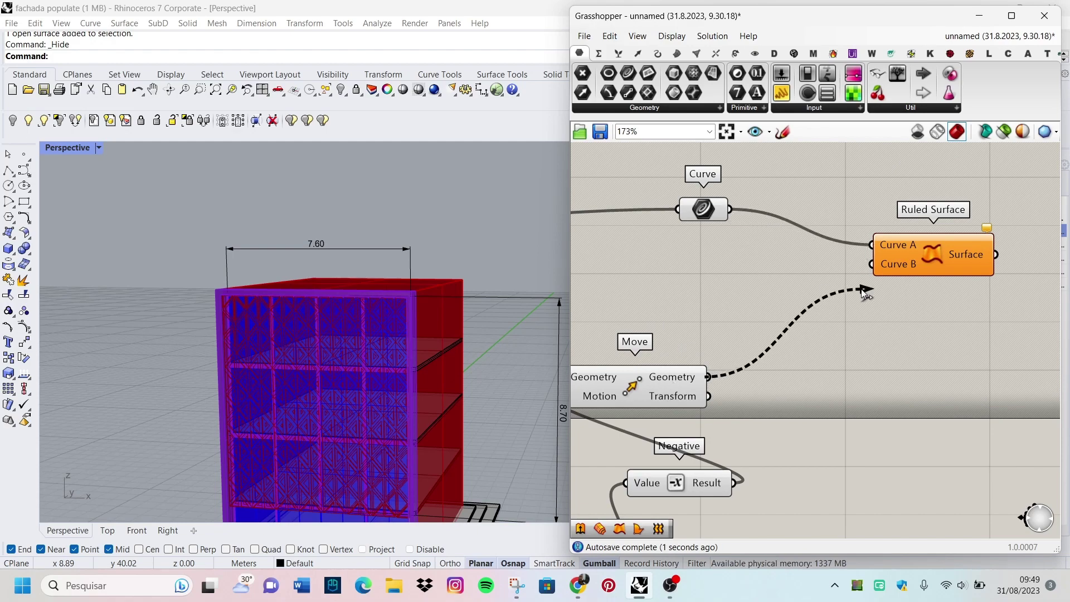
left_click(914, 252)
scroll(955, 243, "down", 1)
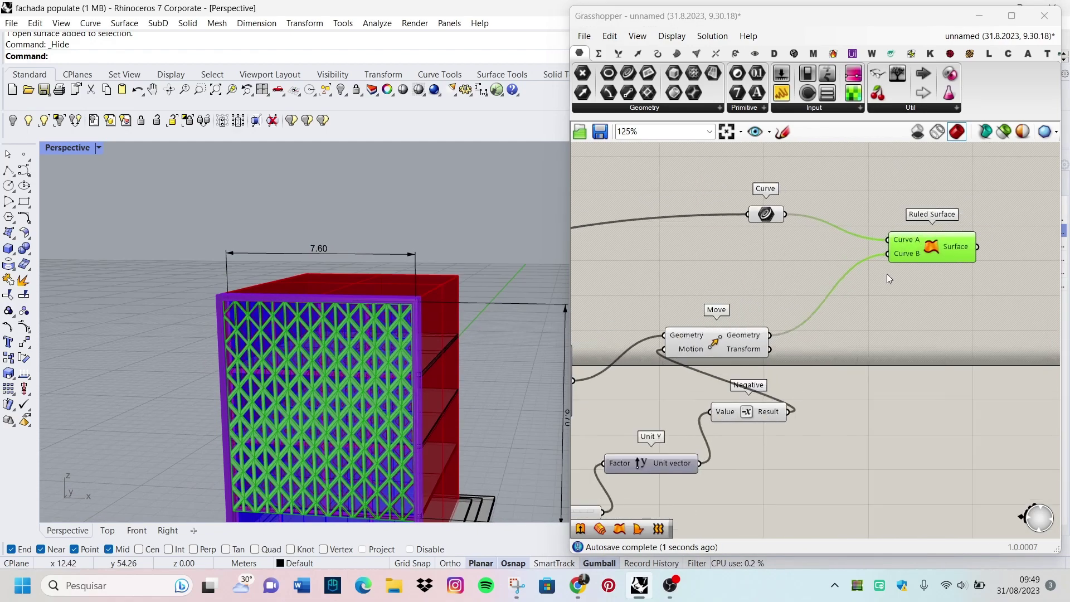
Paste a second Ruled Surface below, wiring moved curves to Curve A and the second Curve to B.
key("ctrl+v")
scroll(955, 243, "down", 1)
left_click_drag(955, 243, 947, 351)
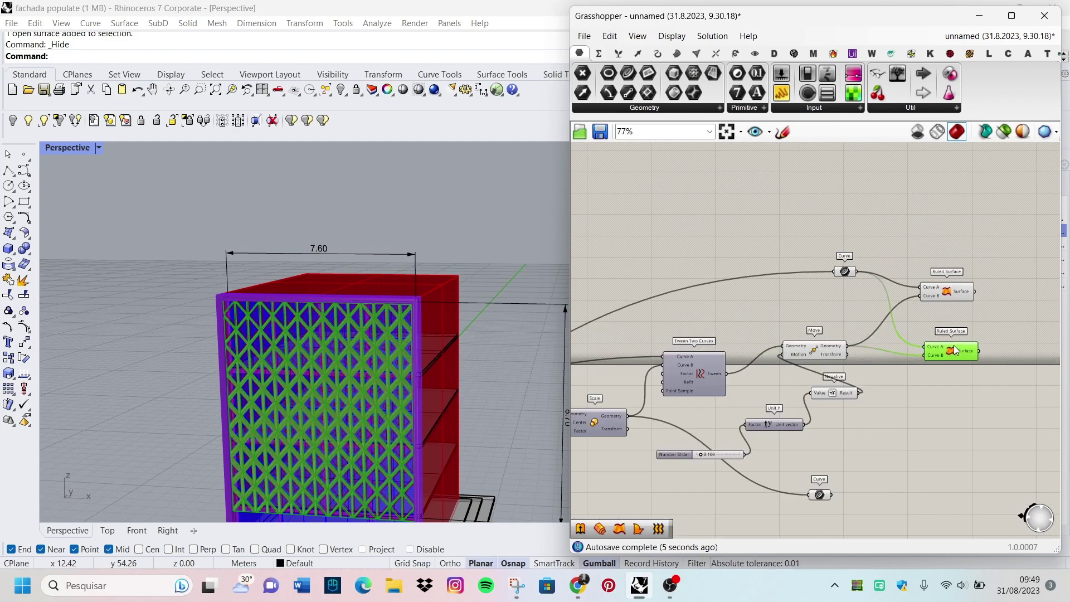
right_click_drag(869, 421, 902, 397)
scroll(796, 334, "up", 1)
scroll(693, 270, "up", 1)
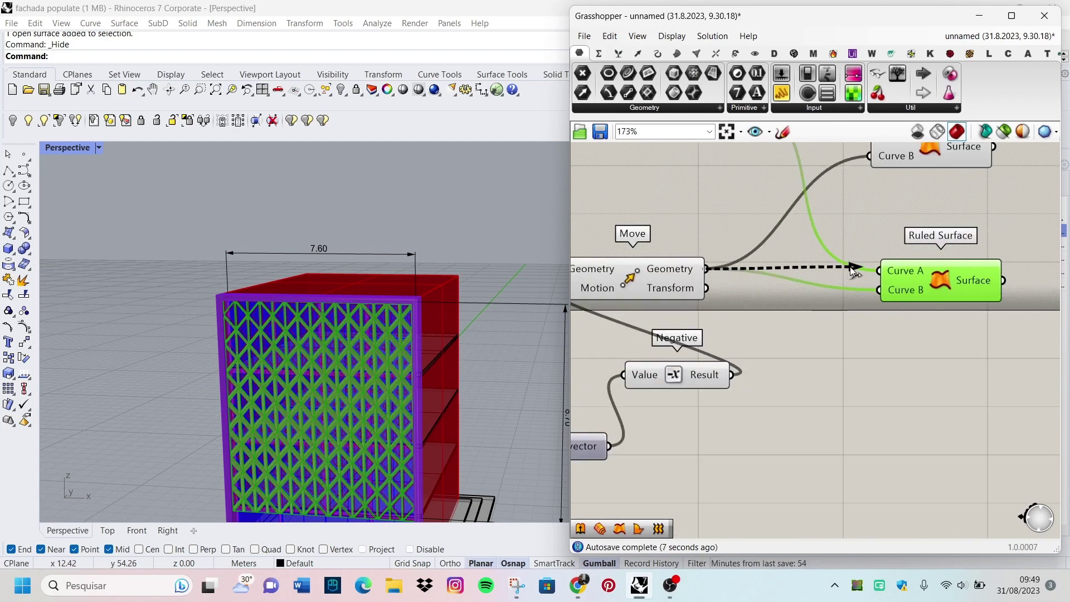
scroll(914, 279, "down", 1)
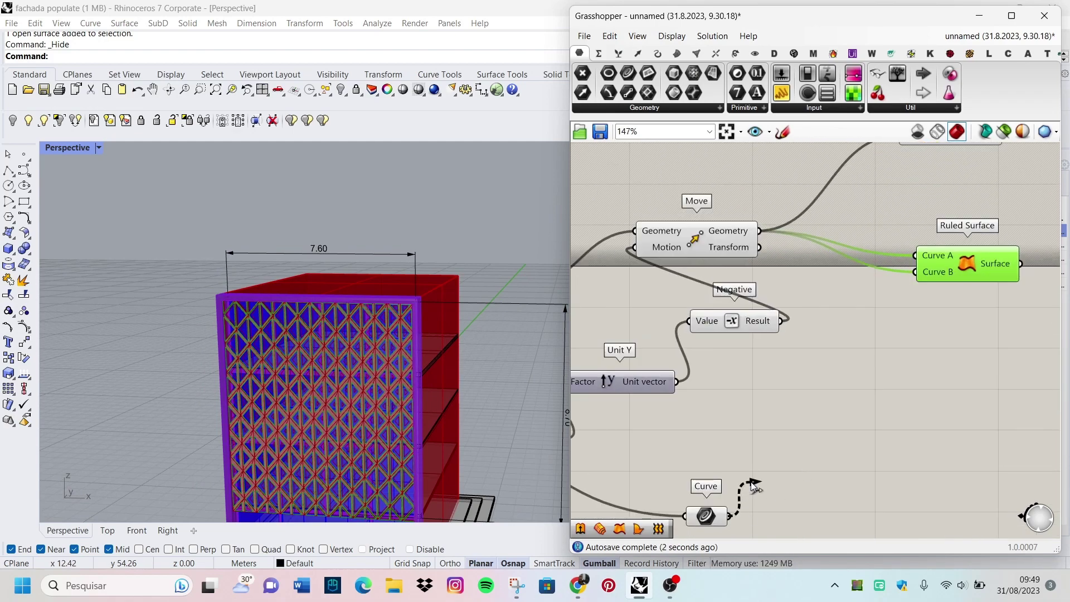
mouse_move(752, 485)
left_mouse_down()
mouse_move(919, 273)
mouse_move(935, 332)
left_mouse_up()
scroll(353, 434, "up", 2)
scroll(353, 433, "up", 3)
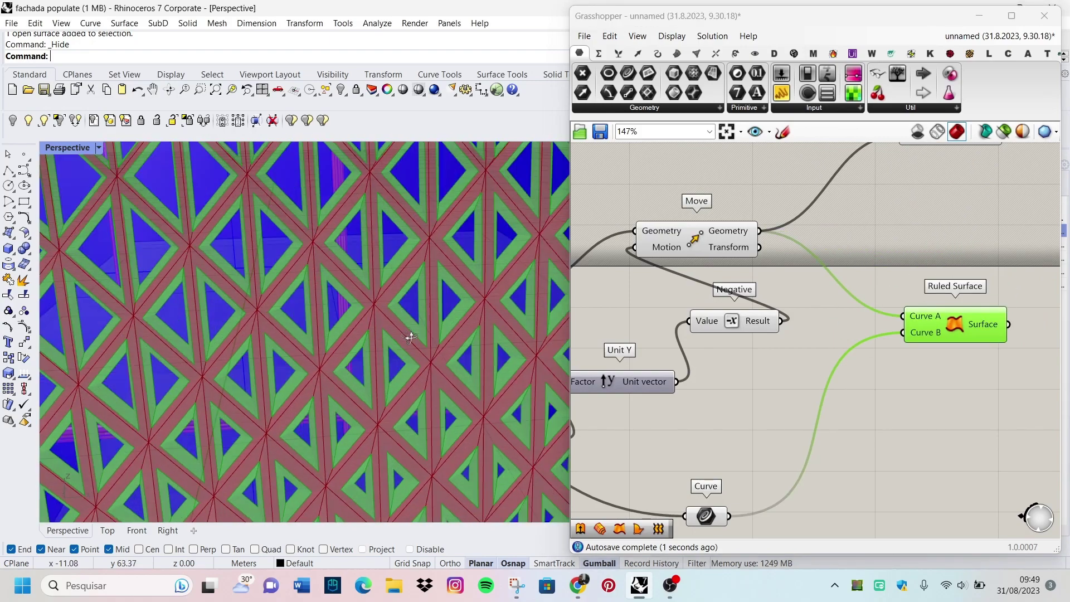
scroll(382, 329, "up", 2)
scroll(345, 325, "up", 2)
scroll(345, 325, "down", 5)
scroll(297, 202, "up", 4)
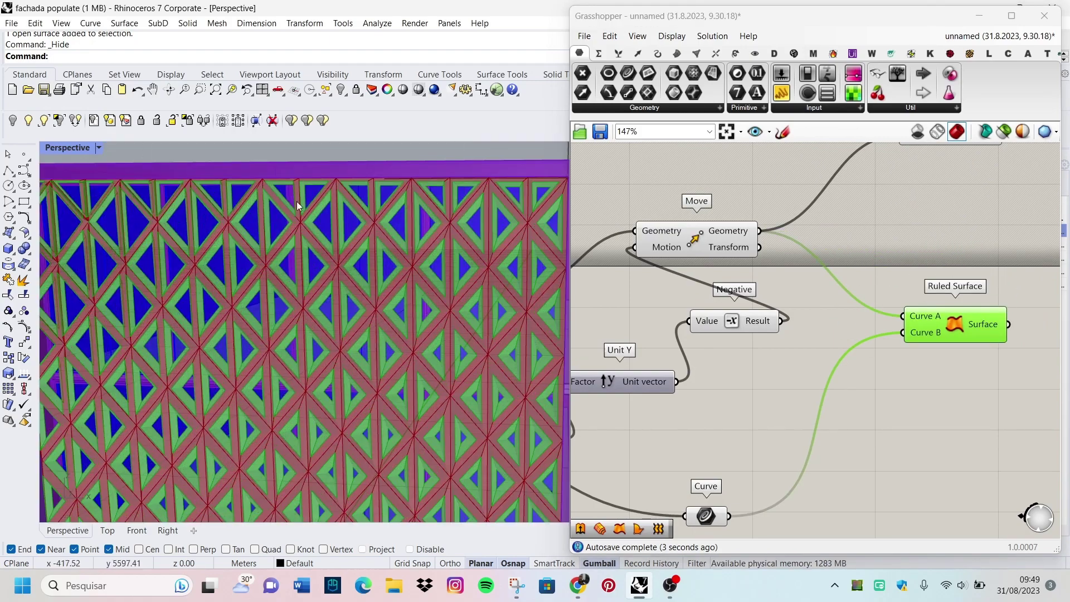
scroll(329, 202, "up", 2)
scroll(331, 209, "down", 5)
scroll(343, 242, "up", 3)
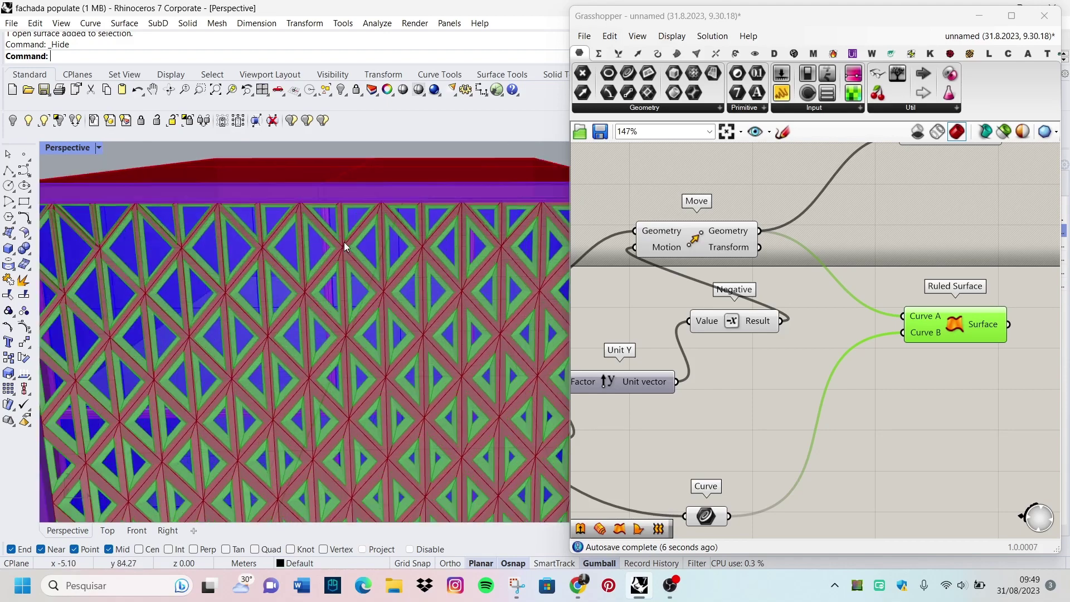
scroll(359, 210, "up", 2)
scroll(345, 256, "up", 3)
scroll(344, 257, "down", 2)
scroll(350, 236, "down", 2)
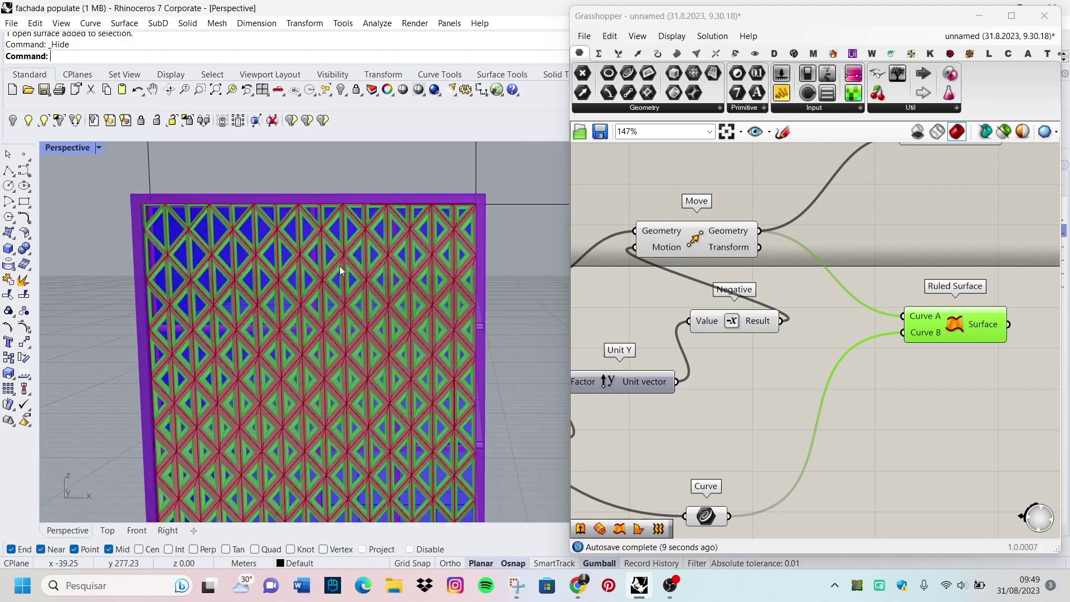
scroll(339, 266, "down", 2)
Add a Boundary Surfaces component via 'bou' and nudge it slightly lower.
scroll(809, 284, "down", 4)
scroll(802, 285, "up", 2)
double_click(768, 365)
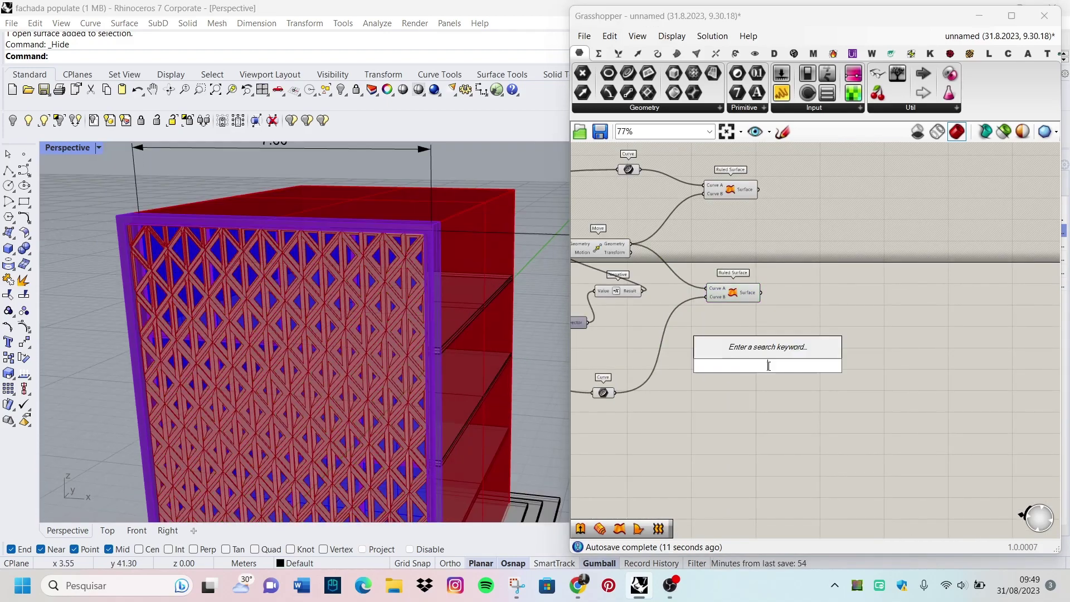
type("bou")
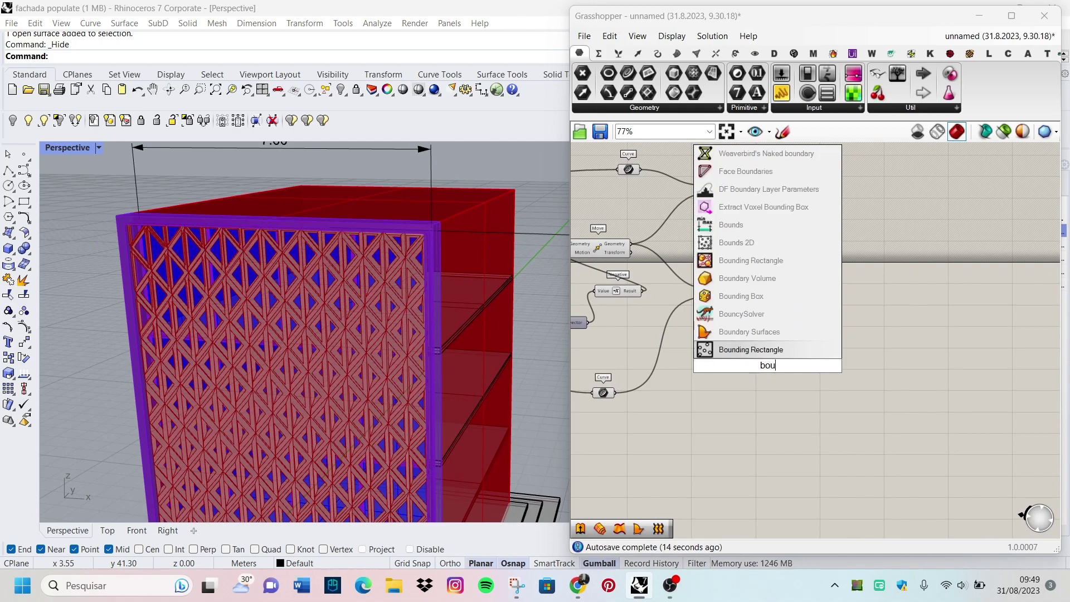
left_click(793, 337)
scroll(659, 417, "up", 3)
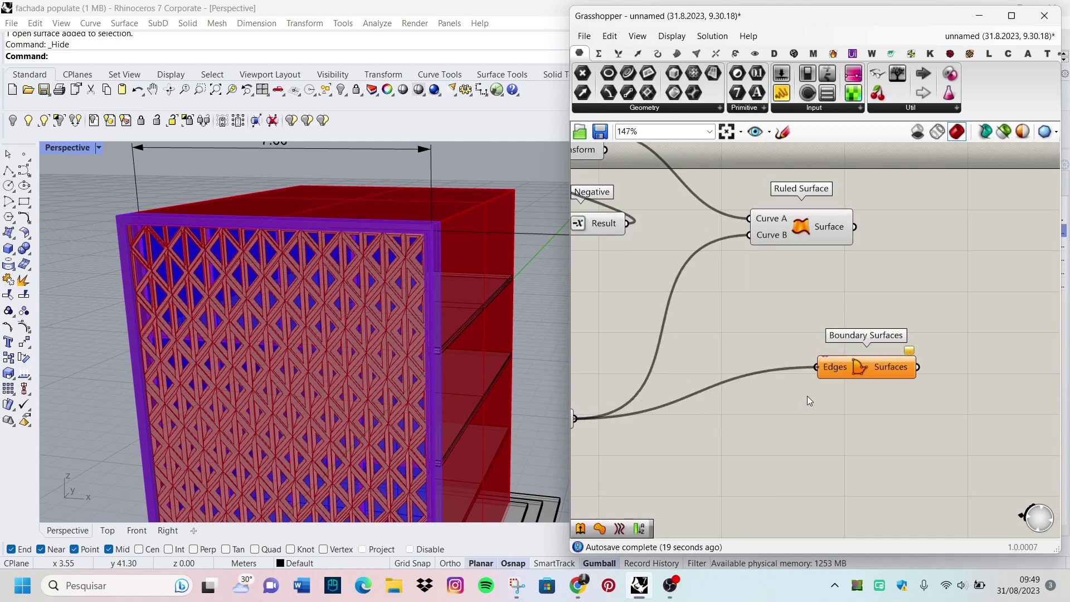
scroll(739, 254, "down", 2)
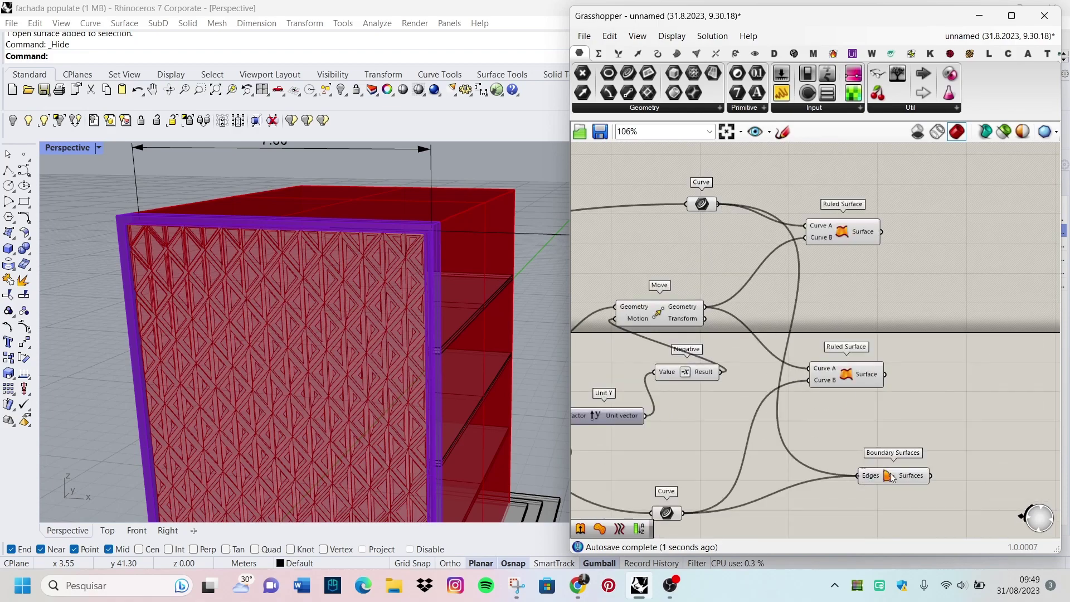
left_click_drag(890, 476, 890, 481)
Orbit the Perspective view from the facade out to the whole building.
right_click_drag(334, 356, 363, 370)
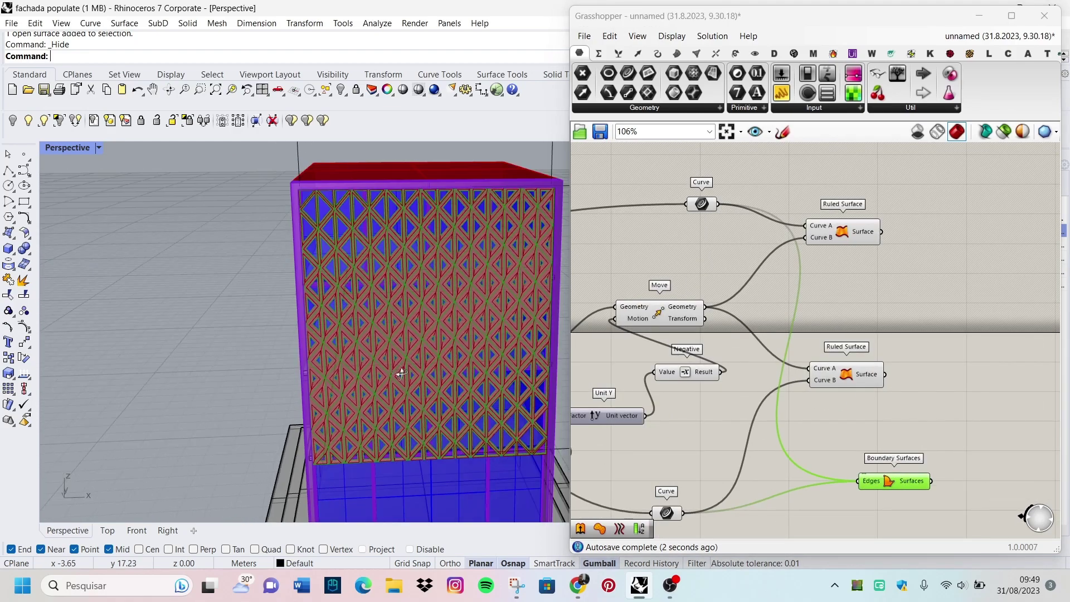
scroll(393, 321, "up", 5)
mouse_move(393, 322)
right_mouse_down()
mouse_move(367, 312)
mouse_move(398, 303)
mouse_move(446, 250)
right_mouse_up()
scroll(368, 312, "down", 5)
scroll(637, 199, "down", 1)
Select all objects and hide them, then show the 45 hidden objects again.
key("ctrl+a")
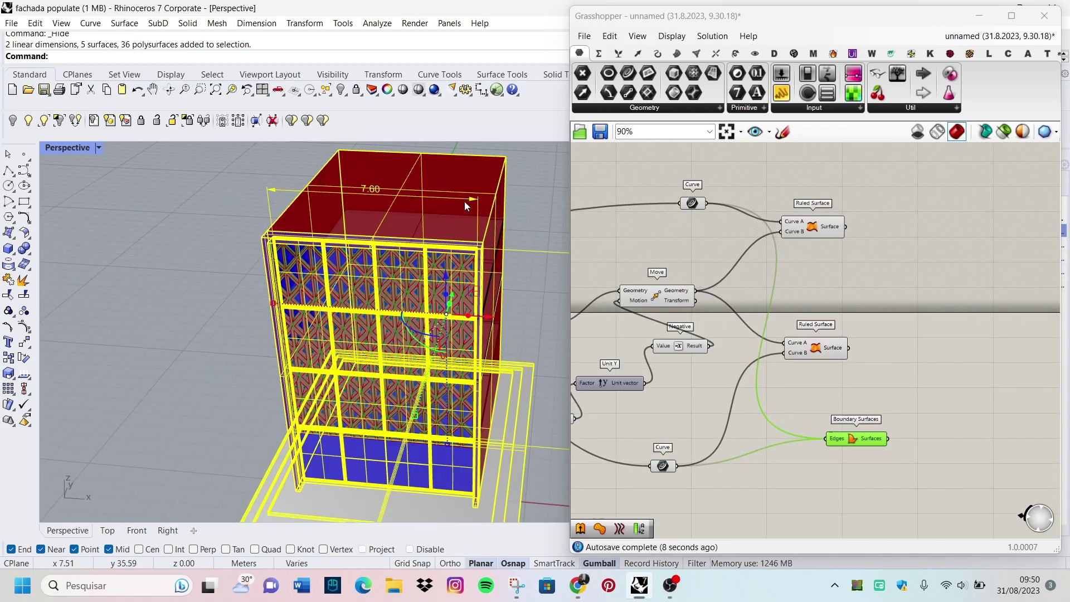
left_click(14, 121)
mouse_move(279, 279)
right_mouse_down()
mouse_move(255, 198)
mouse_move(246, 267)
mouse_move(263, 330)
mouse_move(278, 267)
mouse_move(248, 326)
right_mouse_up()
scroll(243, 276, "up", 5)
scroll(243, 276, "up", 3)
scroll(243, 276, "up", 3)
scroll(263, 330, "down", 5)
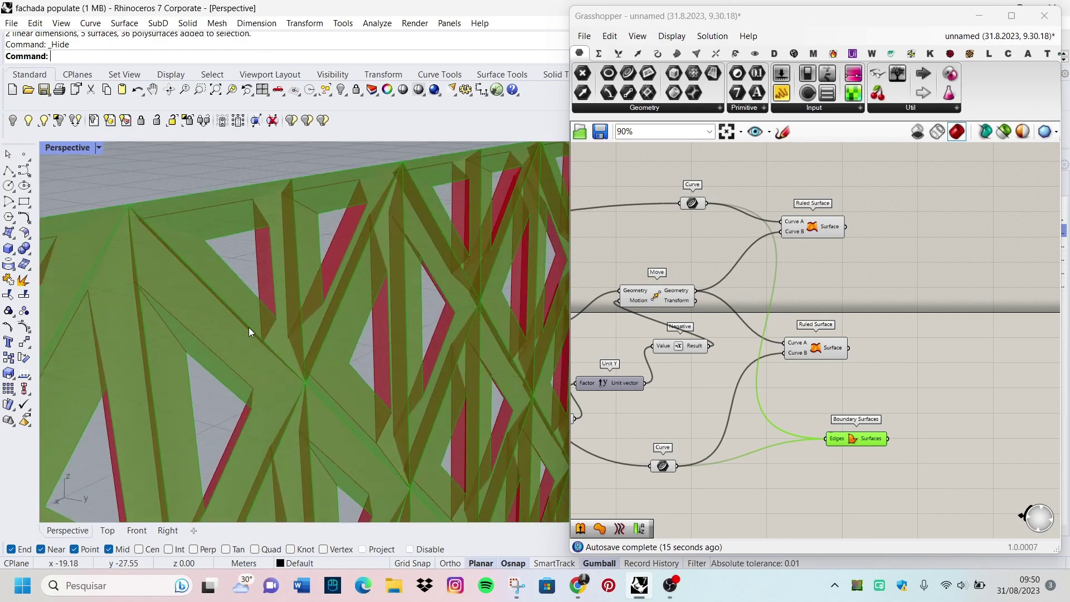
scroll(285, 283, "down", 3)
left_click(29, 121)
Hide the flat surface covering the facade so the triangular lattice shows.
right_click_drag(192, 206, 280, 216)
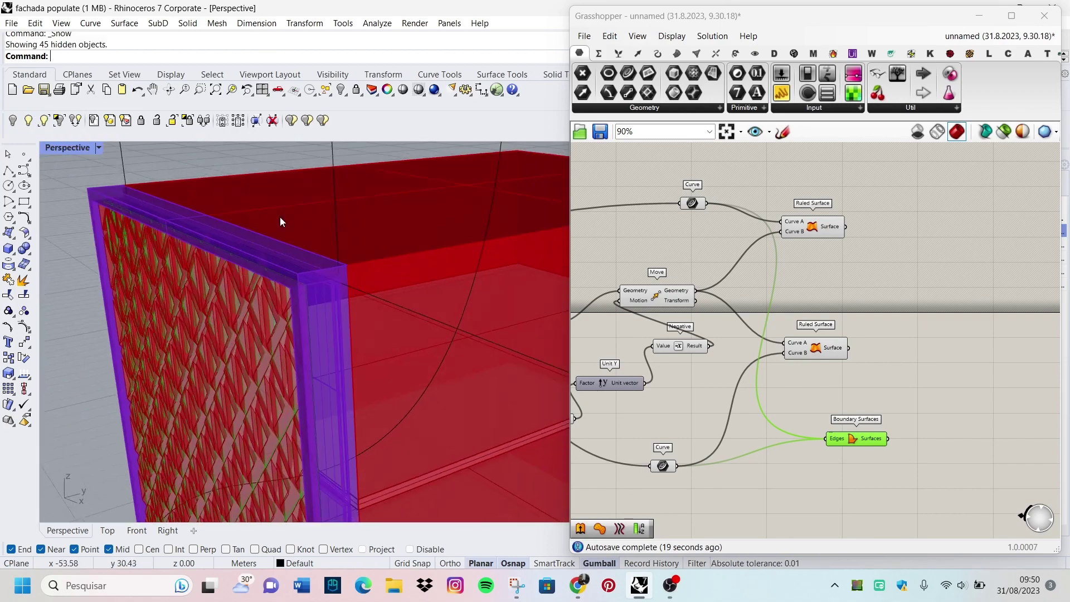
scroll(280, 251, "down", 3)
scroll(269, 304, "up", 3)
scroll(269, 304, "up", 5)
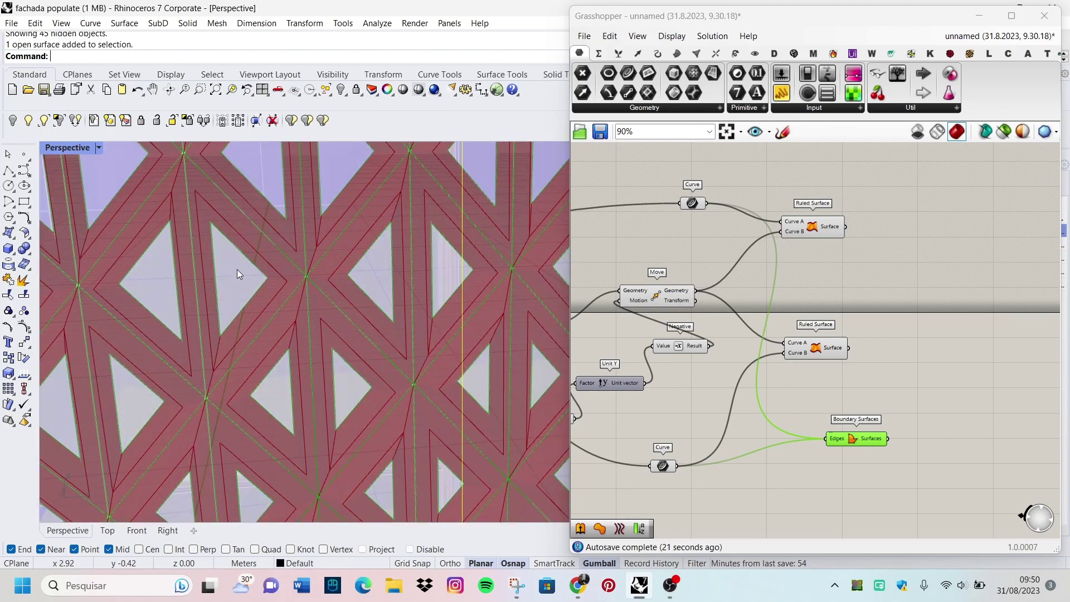
left_click(12, 121)
scroll(185, 319, "down", 5)
mouse_move(240, 315)
right_mouse_down()
mouse_move(270, 285)
mouse_move(346, 265)
right_mouse_up()
scroll(260, 309, "up", 3)
scroll(263, 311, "up", 3)
scroll(298, 310, "up", 2)
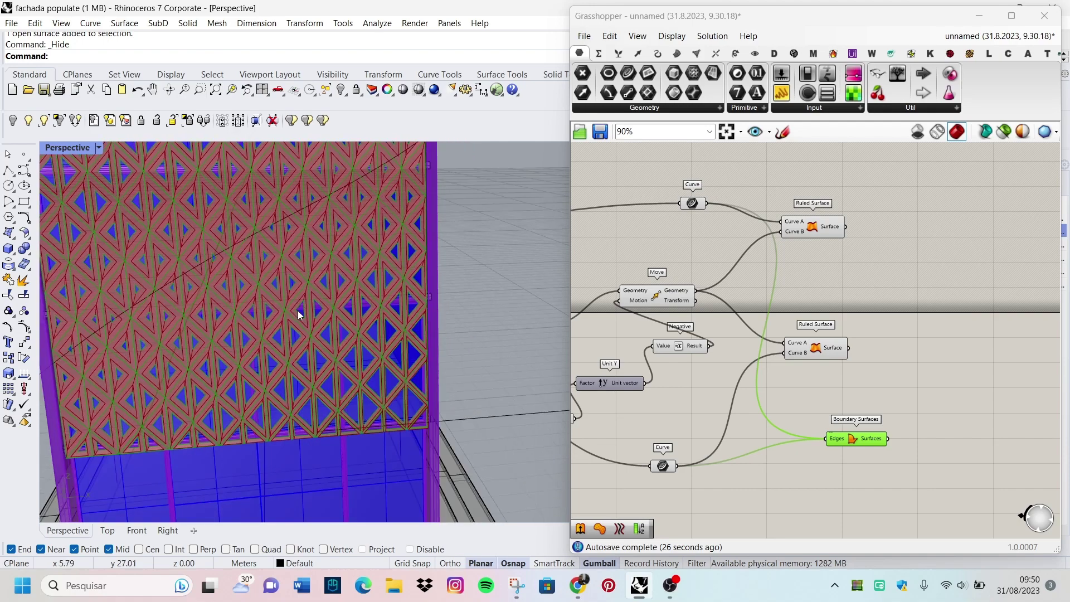
scroll(810, 347, "down", 2)
left_click(886, 309)
scroll(749, 459, "down", 2)
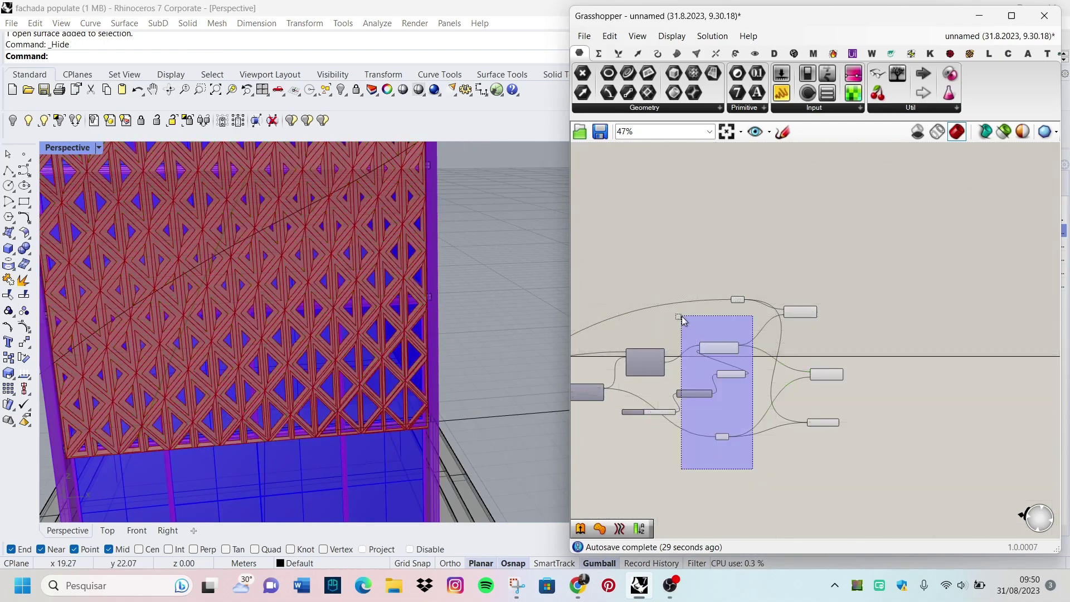
Turn preview off for the group of middle components.
left_click_drag(789, 466, 681, 247)
right_click(718, 197)
left_click(754, 212)
scroll(808, 312, "up", 3)
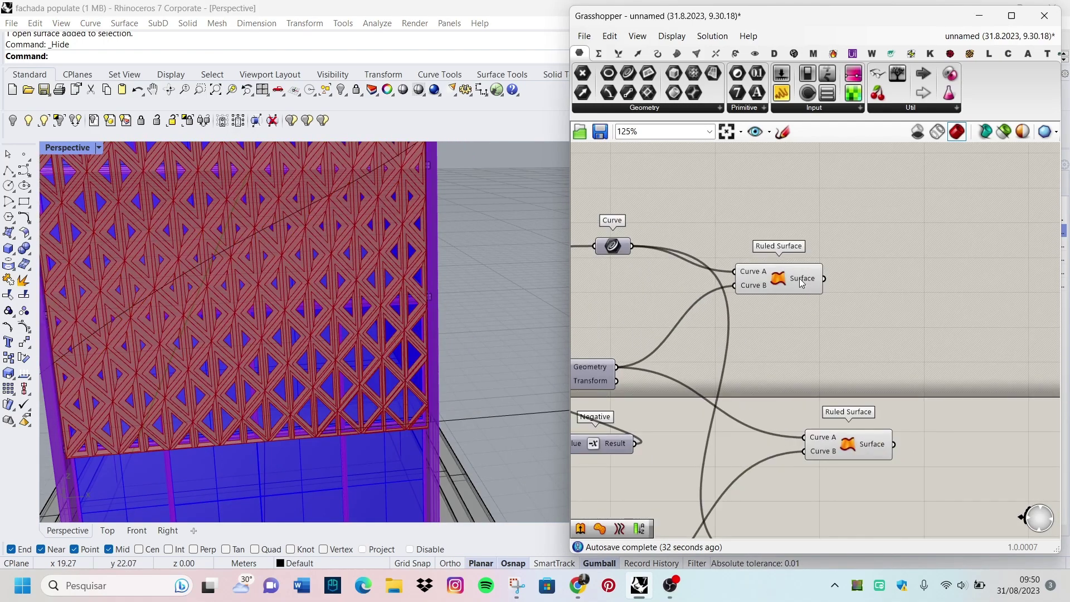
scroll(853, 356, "down", 3)
left_click(825, 326)
scroll(960, 337, "up", 3)
left_click(961, 339)
Place a Merge component and connect the Ruled Surface output to it.
double_click(961, 340)
type("mer")
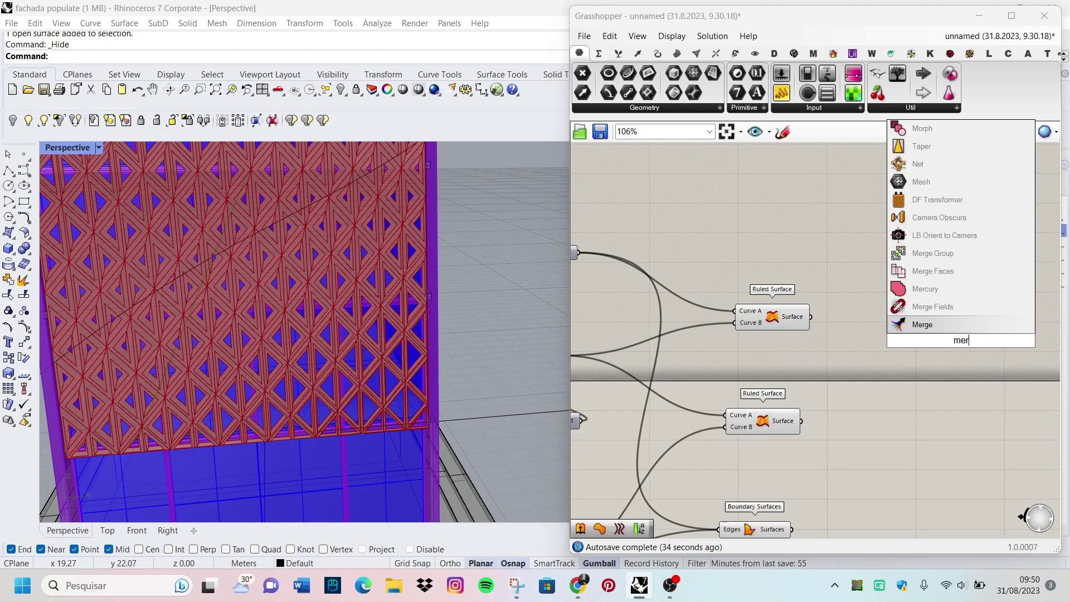
left_click(922, 325)
scroll(936, 326, "up", 2)
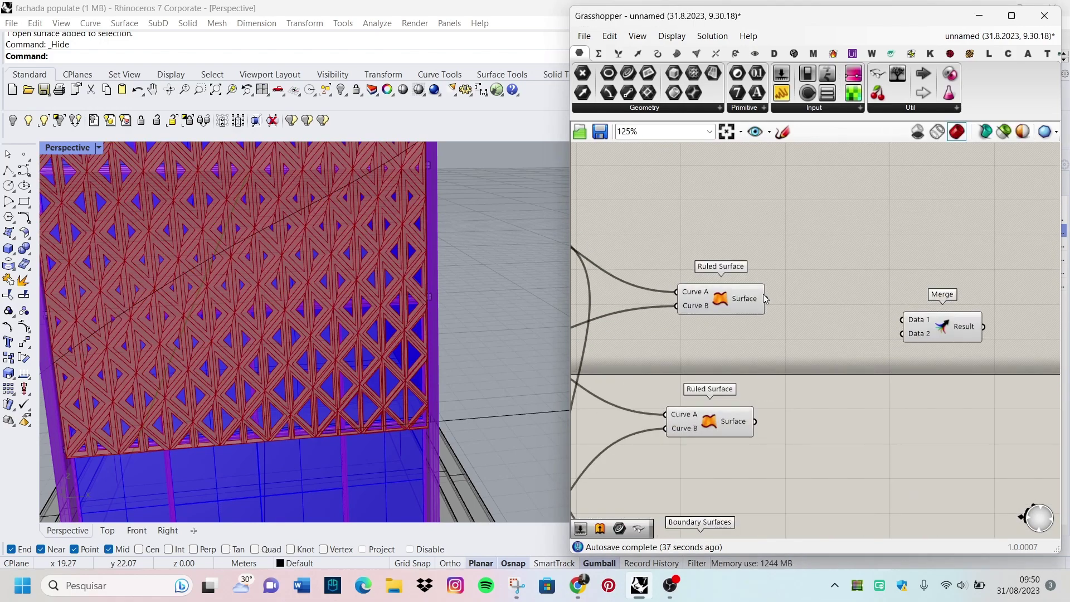
scroll(413, 345, "down", 1)
mouse_move(766, 299)
left_mouse_down()
mouse_move(902, 320)
mouse_move(895, 295)
left_mouse_up()
scroll(764, 376, "down", 1)
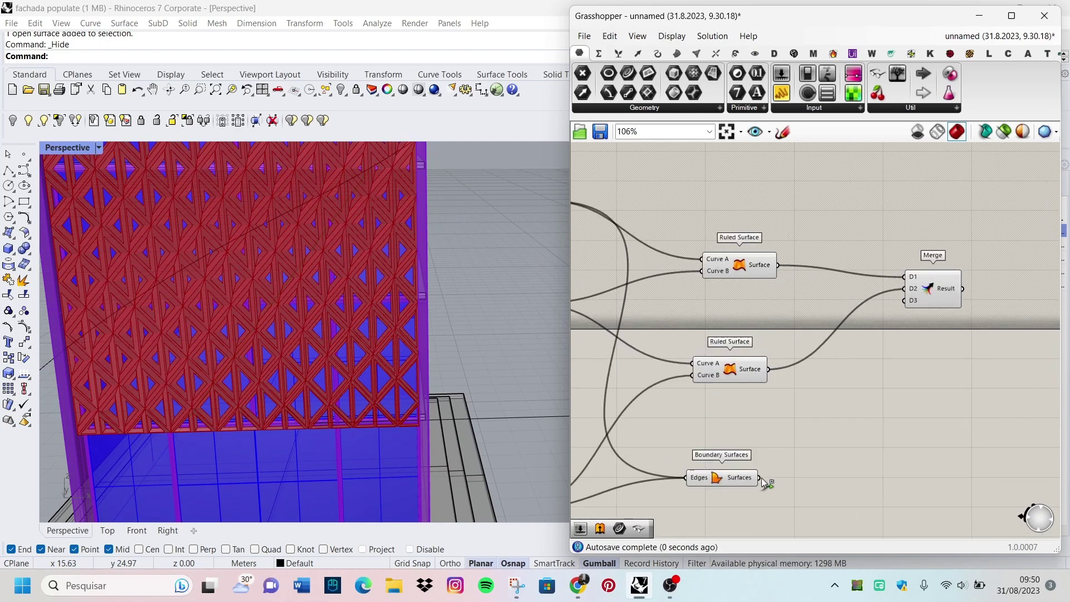
scroll(911, 315, "down", 4)
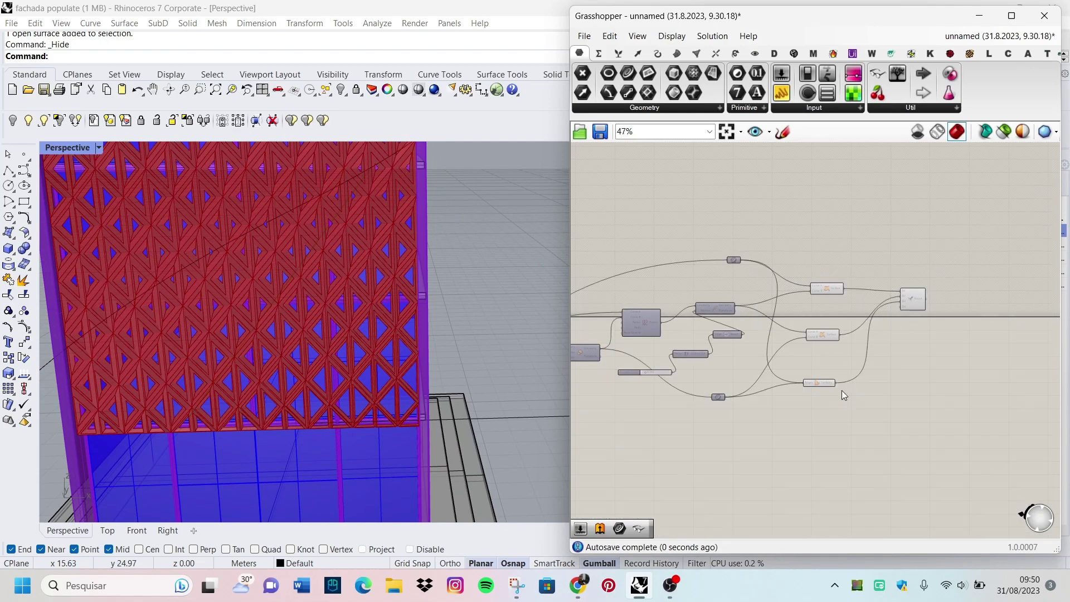
Turn preview off for the three surface-making components.
left_click_drag(841, 390, 743, 225)
right_click(822, 206)
left_click(839, 229)
Select the guide curve in front of the facade and shift one of its points.
scroll(436, 344, "down", 5)
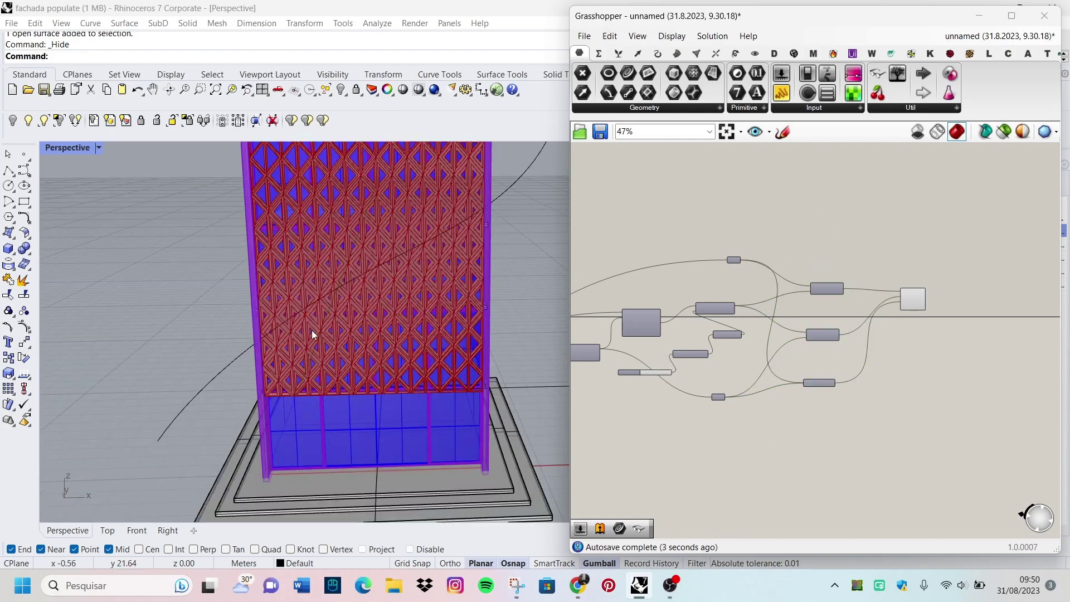
scroll(389, 286, "up", 3)
scroll(387, 326, "down", 3)
mouse_move(387, 326)
right_mouse_down()
mouse_move(354, 330)
mouse_move(341, 301)
mouse_move(328, 322)
mouse_move(346, 312)
mouse_move(341, 296)
mouse_move(224, 317)
right_mouse_up()
scroll(260, 353, "up", 3)
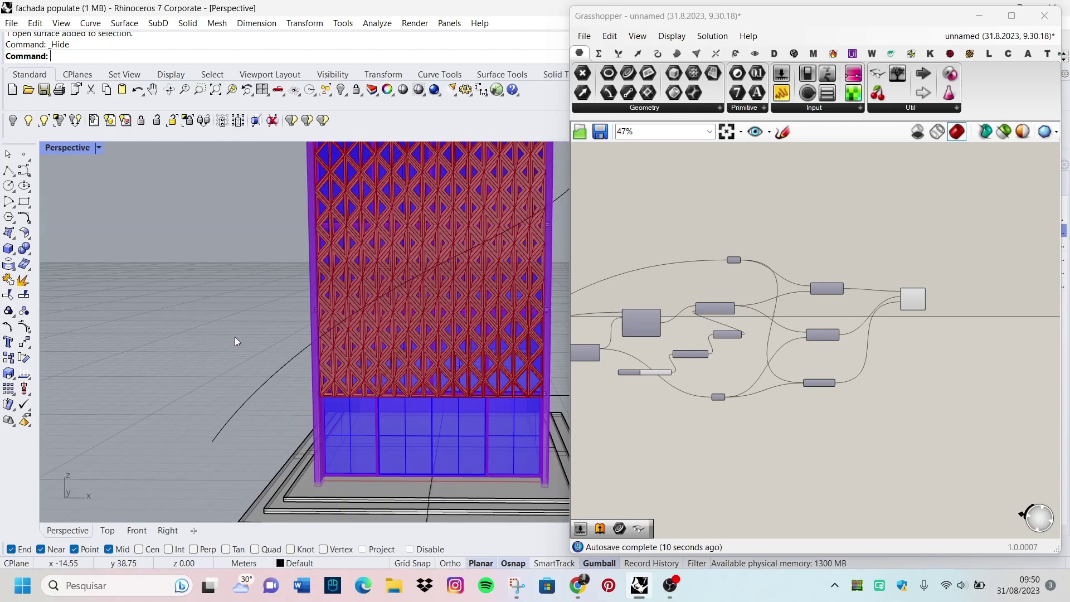
scroll(235, 337, "up", 3)
mouse_move(356, 318)
right_mouse_down()
mouse_move(399, 327)
mouse_move(336, 326)
mouse_move(305, 355)
right_mouse_up()
scroll(336, 326, "down", 3)
scroll(393, 298, "up", 3)
scroll(393, 298, "up", 2)
scroll(393, 298, "down", 5)
scroll(306, 356, "up", 3)
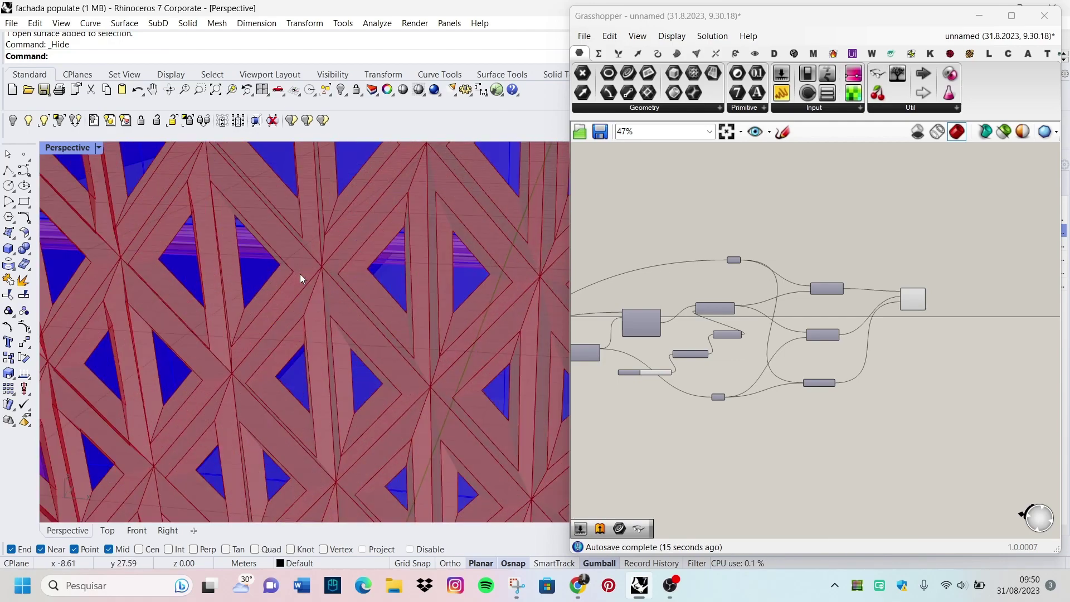
scroll(300, 273, "down", 3)
scroll(312, 289, "down", 2)
scroll(236, 386, "up", 4)
left_click(237, 387)
scroll(209, 325, "down", 4)
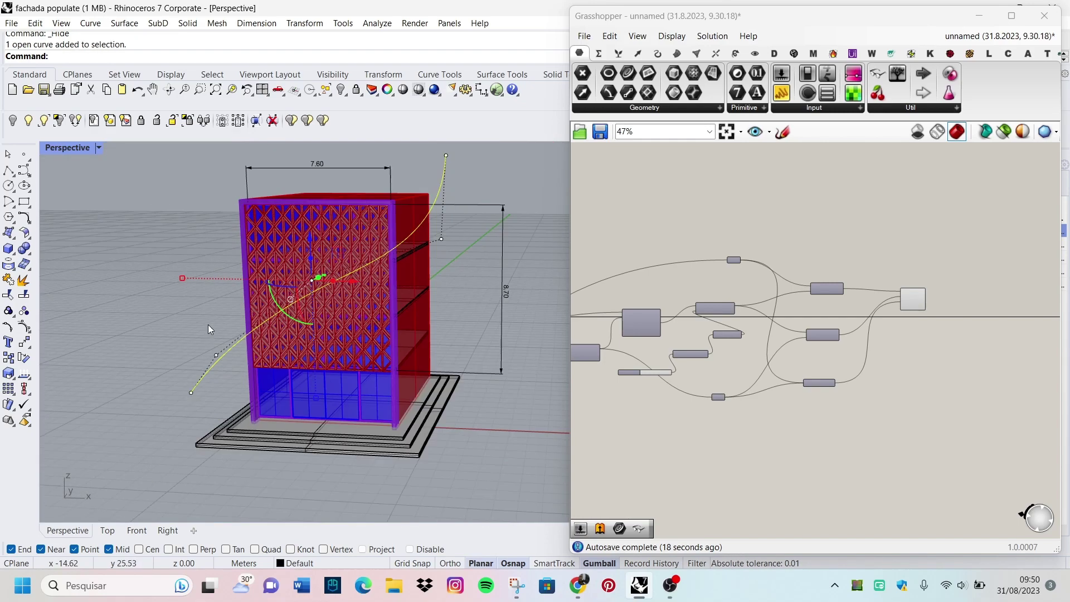
scroll(218, 358, "up", 3)
left_click_drag(206, 207, 242, 303)
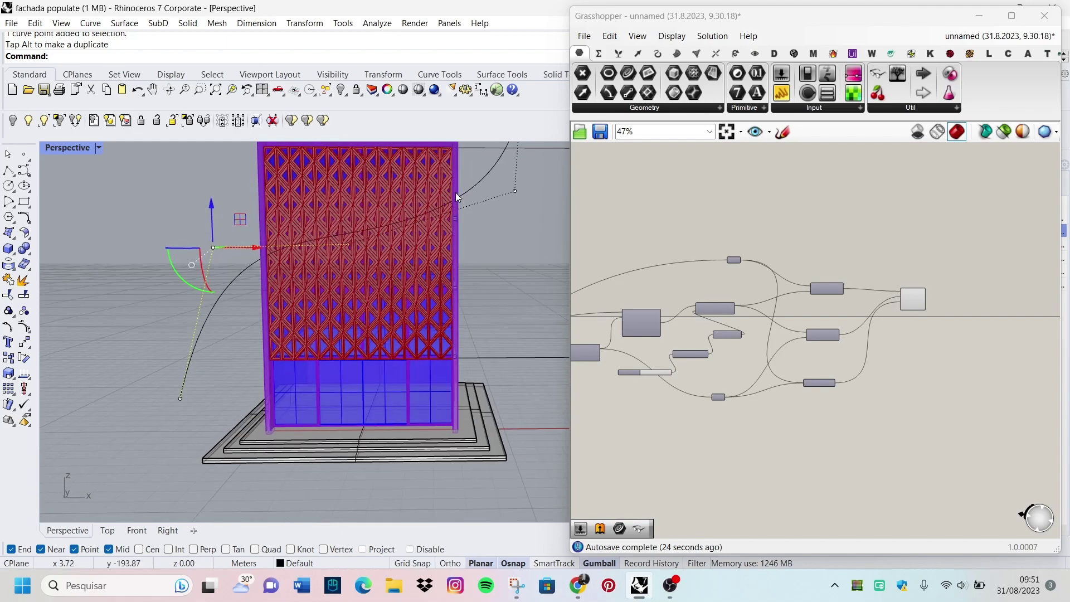
Raise the guide curve to a new height with the gumball Z-arrow.
left_click(473, 179)
mouse_move(473, 179)
right_mouse_down()
mouse_move(349, 320)
mouse_move(424, 230)
right_mouse_up()
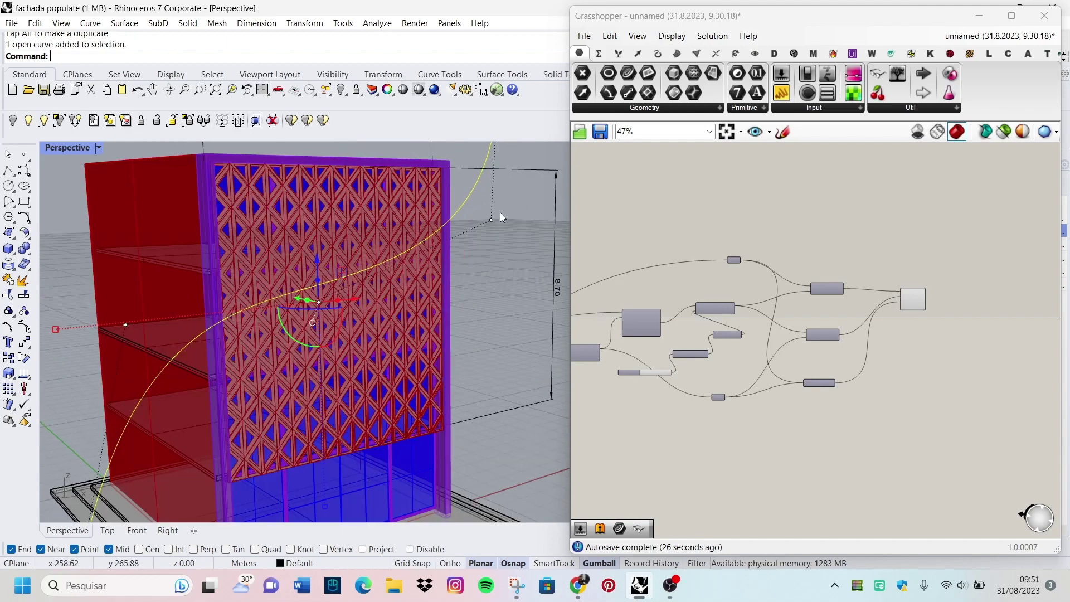
left_click_drag(504, 417, 349, 248)
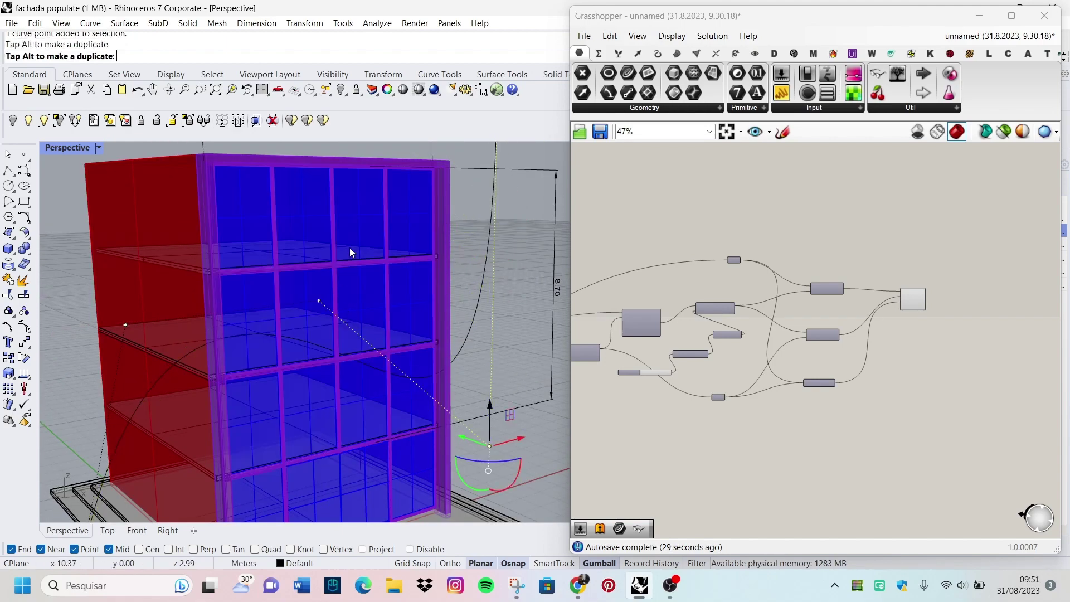
left_click_drag(417, 280, 417, 280)
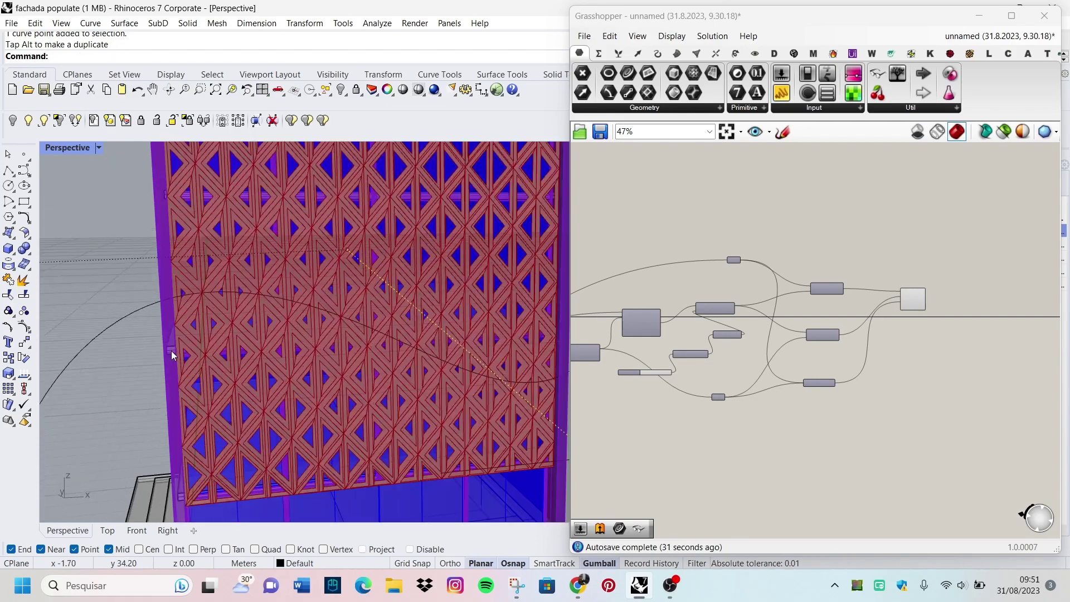
scroll(192, 286, "up", 6)
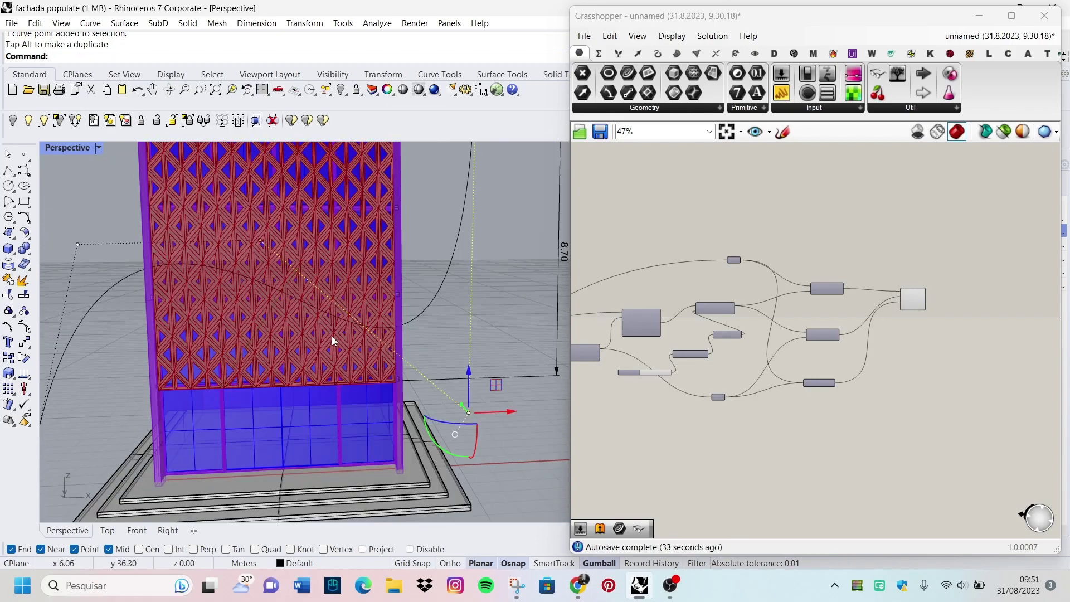
scroll(309, 251, "down", 3)
From a near-frontal view, drag the guide curve's control points to reshape it.
right_click_drag(310, 251, 327, 239)
scroll(310, 241, "up", 5)
scroll(310, 240, "down", 5)
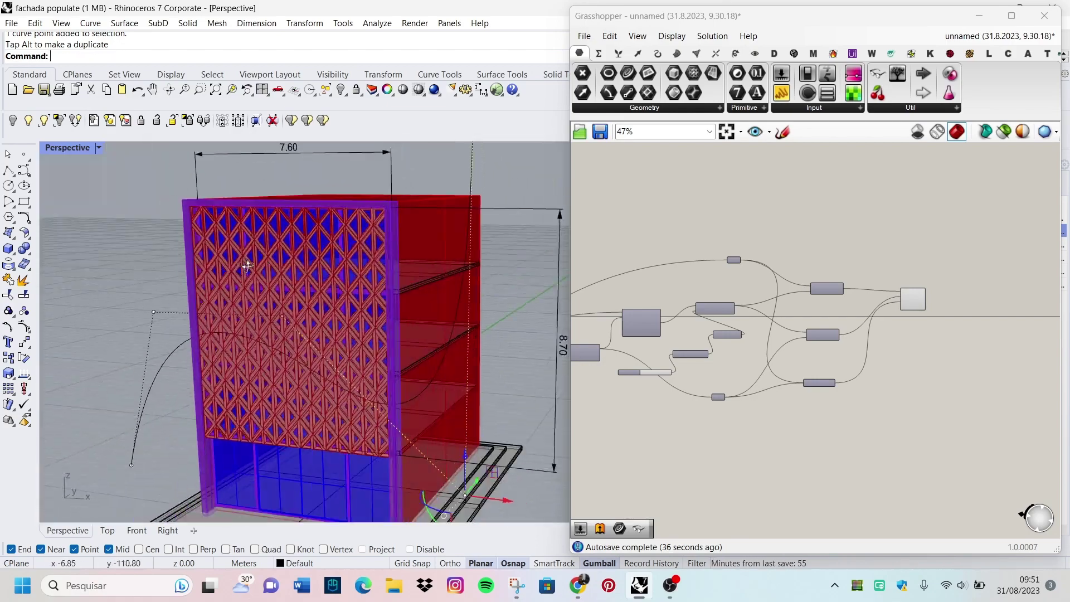
scroll(279, 298, "up", 2)
scroll(291, 299, "up", 3)
scroll(279, 279, "down", 4)
right_click_drag(268, 270, 349, 289)
left_click_drag(112, 325, 202, 121)
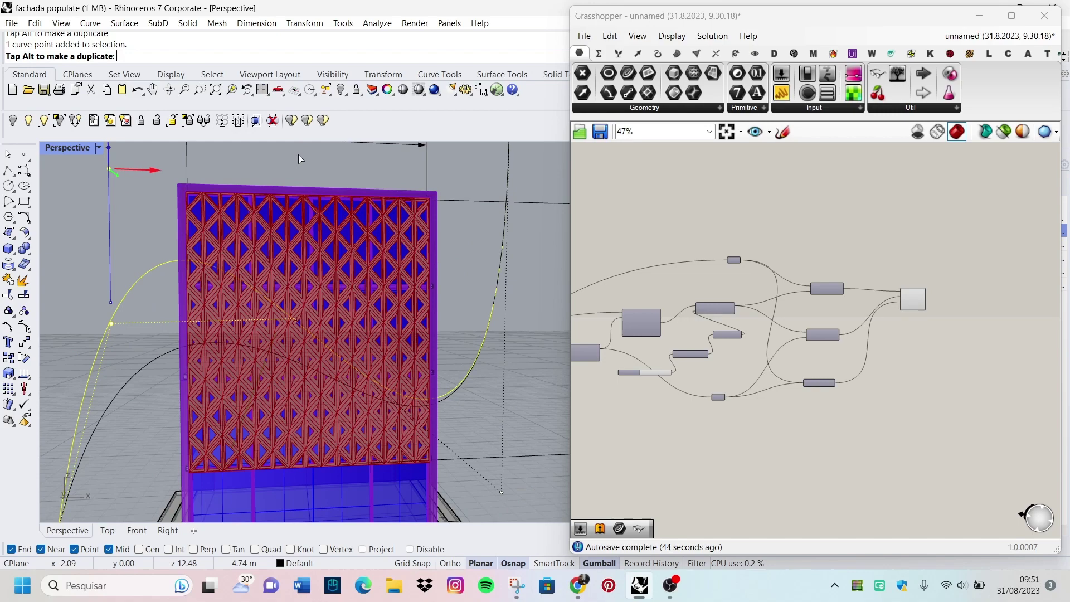
left_click_drag(299, 158, 272, 260)
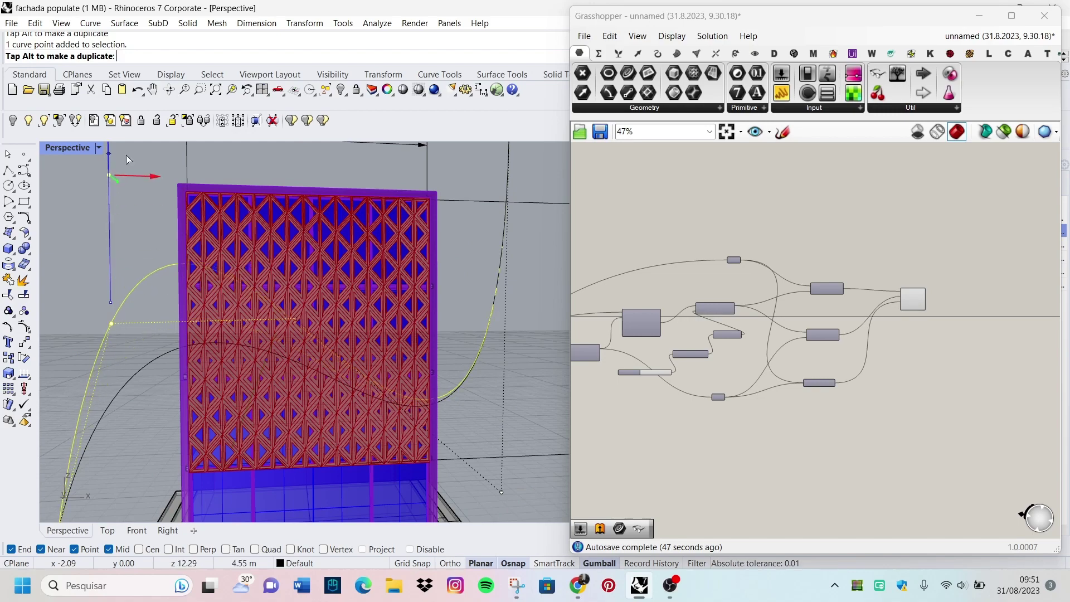
left_click_drag(126, 155, 188, 201)
left_click_drag(539, 392, 540, 391)
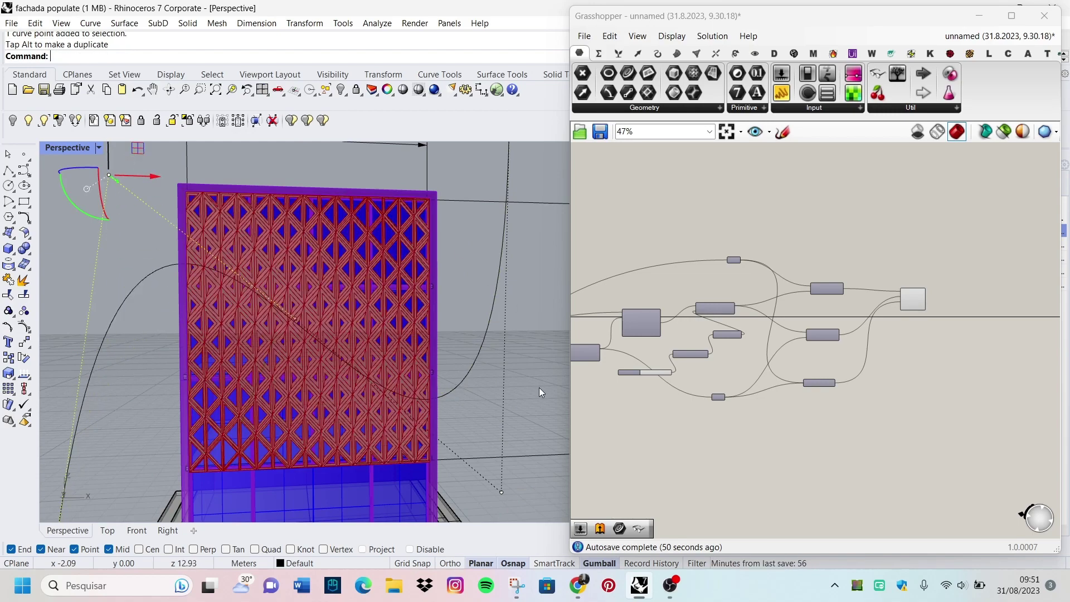
Reselect the guide curve and orbit around the building to check the regenerated perforation pattern.
scroll(254, 354, "up", 5)
scroll(254, 354, "down", 3)
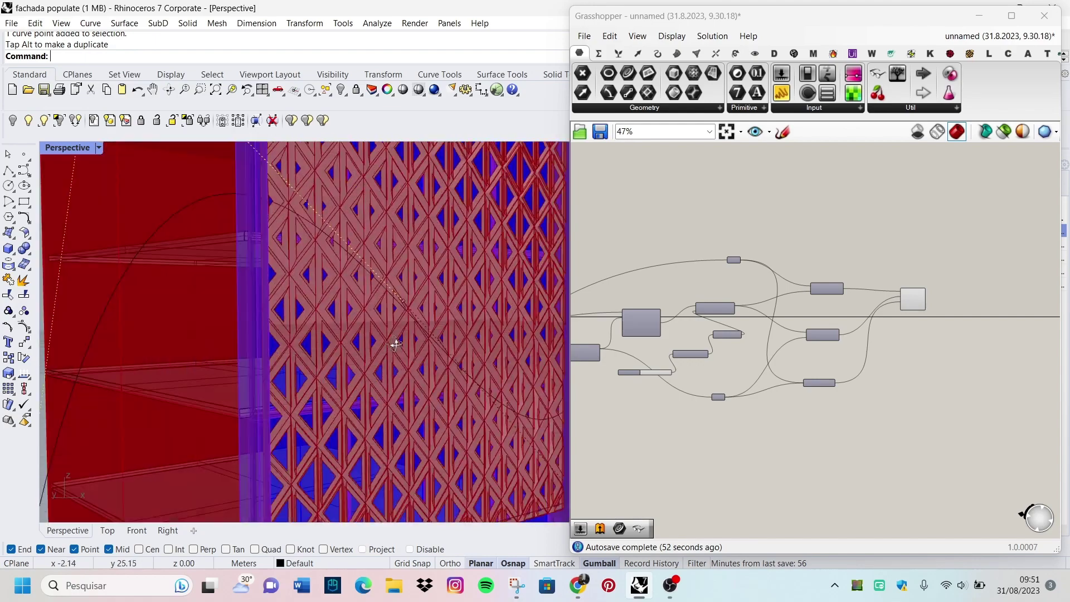
scroll(245, 349, "down", 2)
scroll(246, 345, "up", 2)
left_click(202, 293)
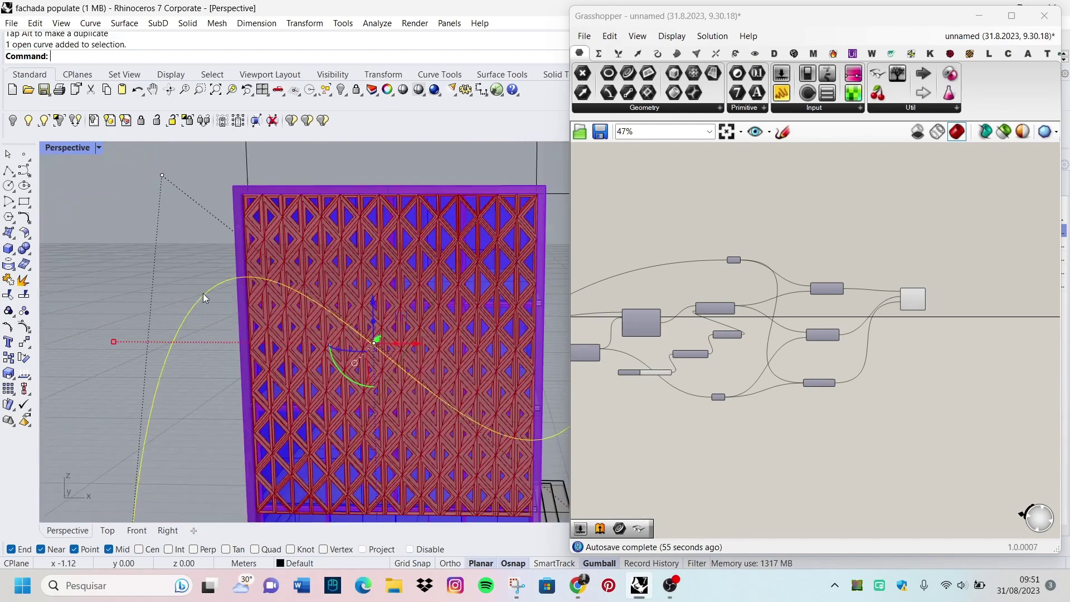
scroll(184, 268, "down", 3)
scroll(278, 323, "up", 4)
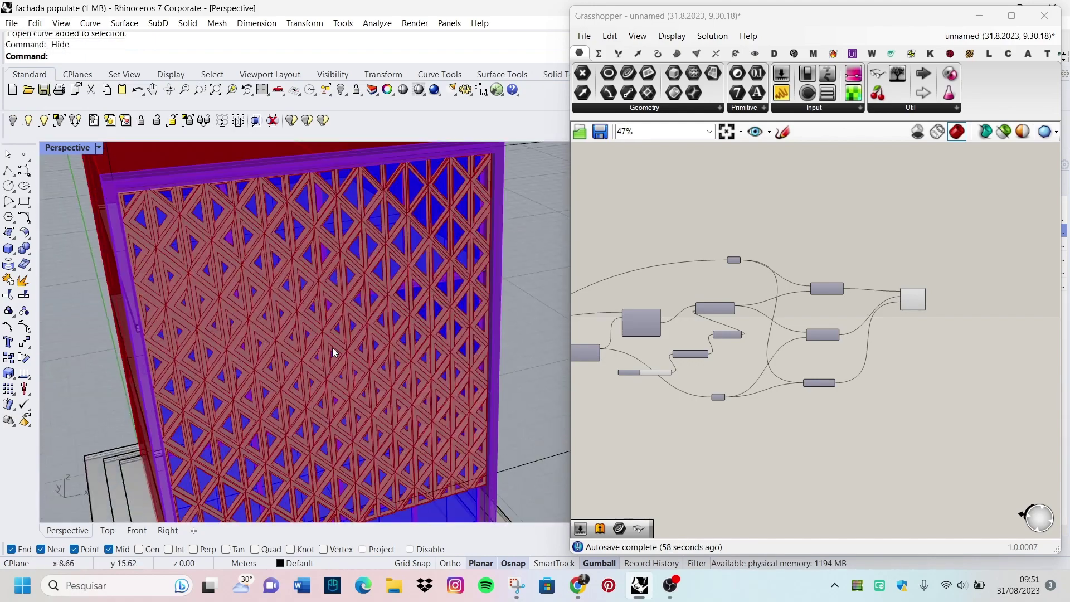
scroll(326, 334, "down", 1)
mouse_move(318, 331)
right_mouse_down()
mouse_move(258, 310)
mouse_move(310, 287)
mouse_move(327, 335)
mouse_move(306, 343)
mouse_move(274, 303)
right_mouse_up()
scroll(313, 349, "down", 3)
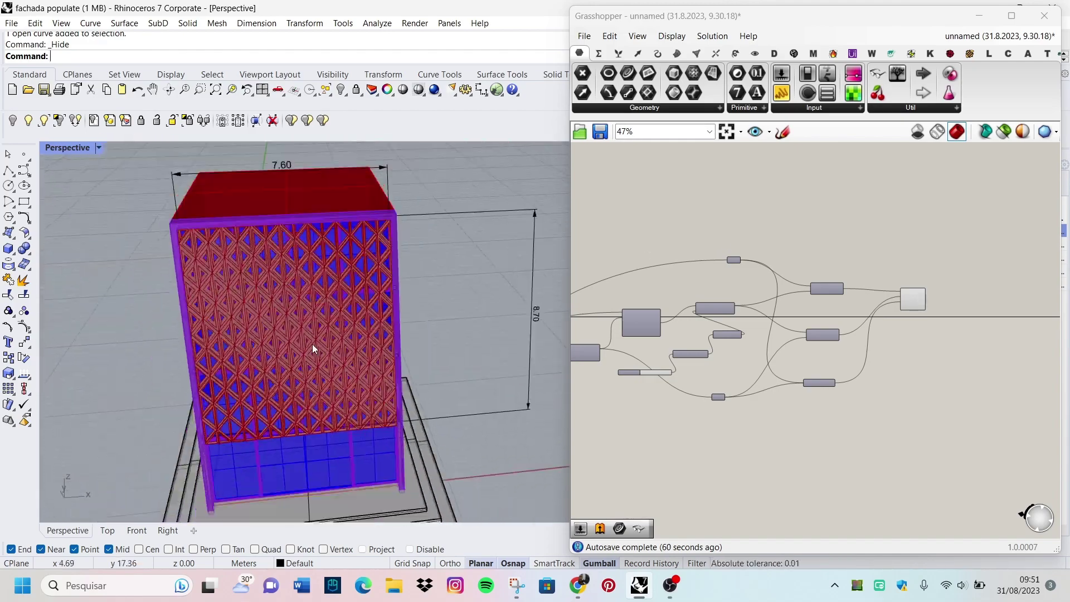
scroll(375, 316, "up", 4)
right_click_drag(375, 315, 310, 304)
scroll(347, 318, "down", 3)
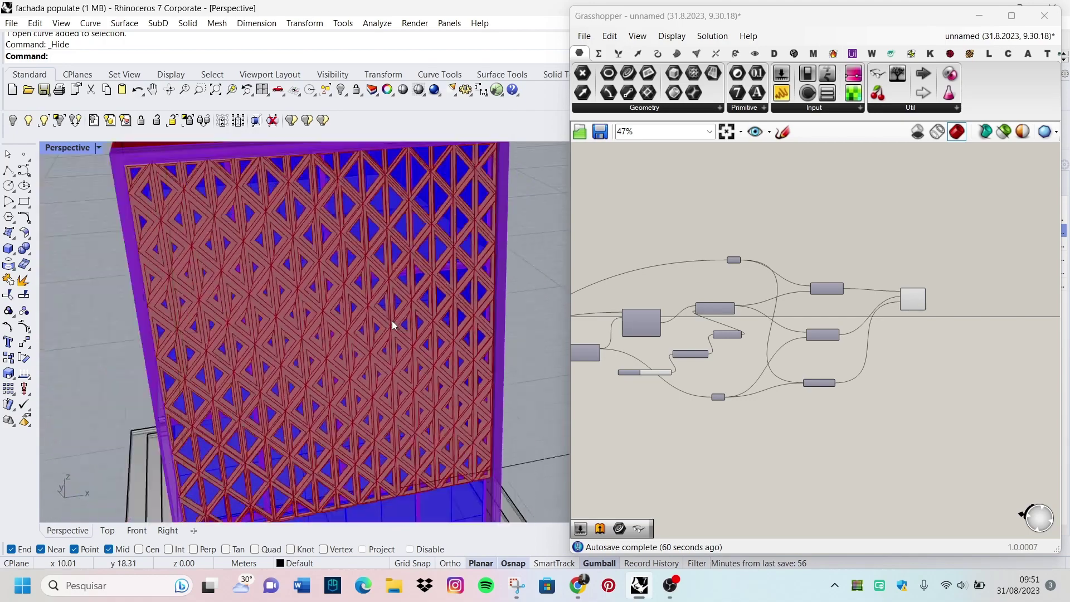
scroll(368, 327, "up", 4)
mouse_move(369, 327)
right_mouse_down()
mouse_move(281, 301)
mouse_move(442, 311)
mouse_move(310, 311)
mouse_move(390, 301)
right_mouse_up()
Select the Merge component and facade-generating group, zooming the canvas to them.
scroll(901, 293, "up", 5)
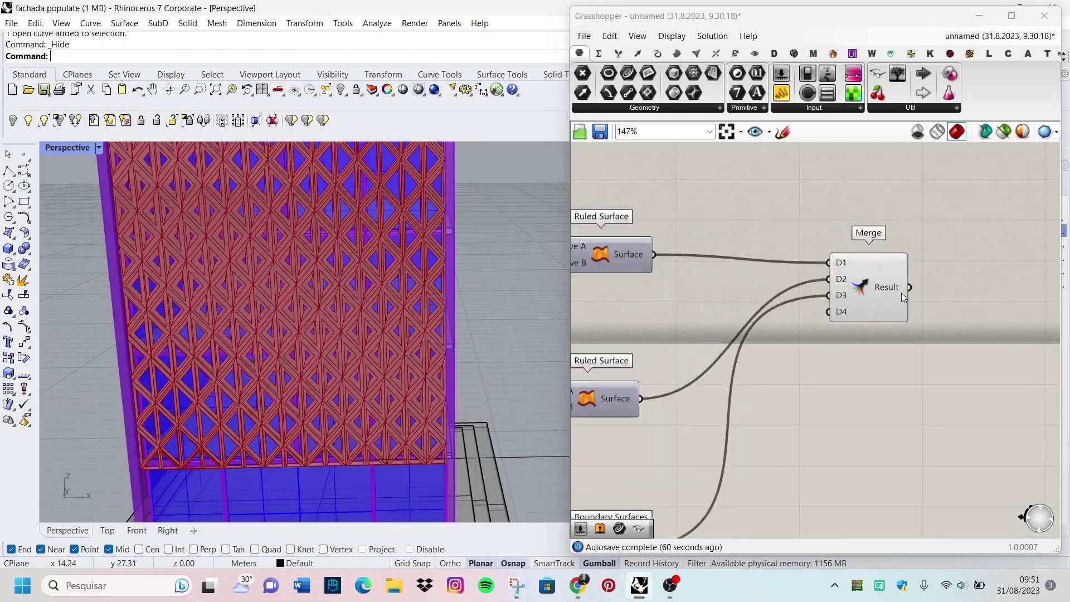
scroll(807, 293, "down", 1)
scroll(731, 293, "up", 1)
left_click(732, 292)
scroll(908, 318, "down", 5)
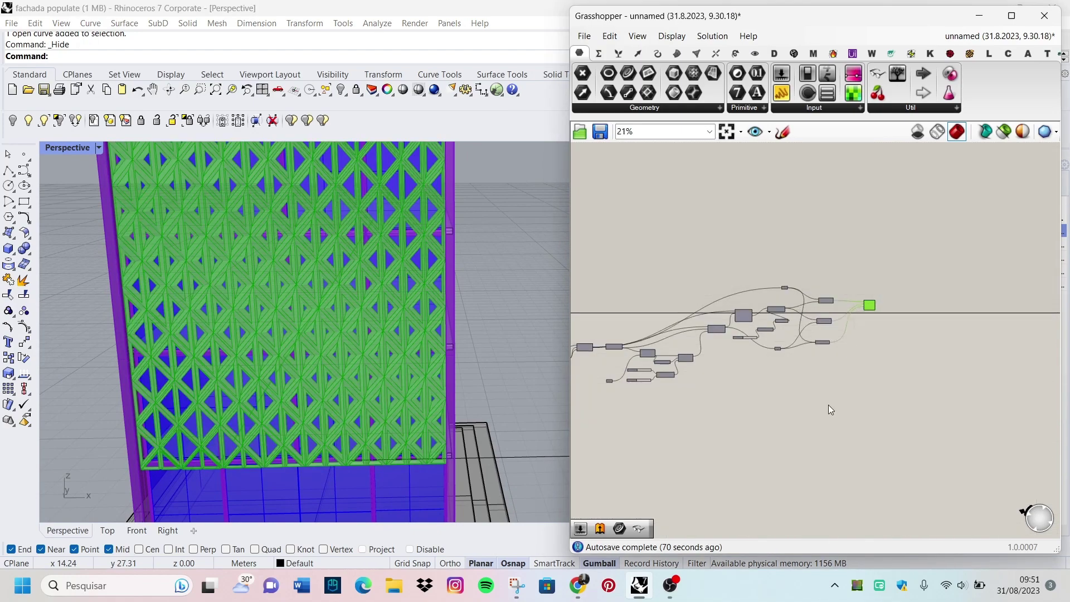
left_click_drag(828, 405, 616, 250)
right_click(754, 251)
left_click(837, 331)
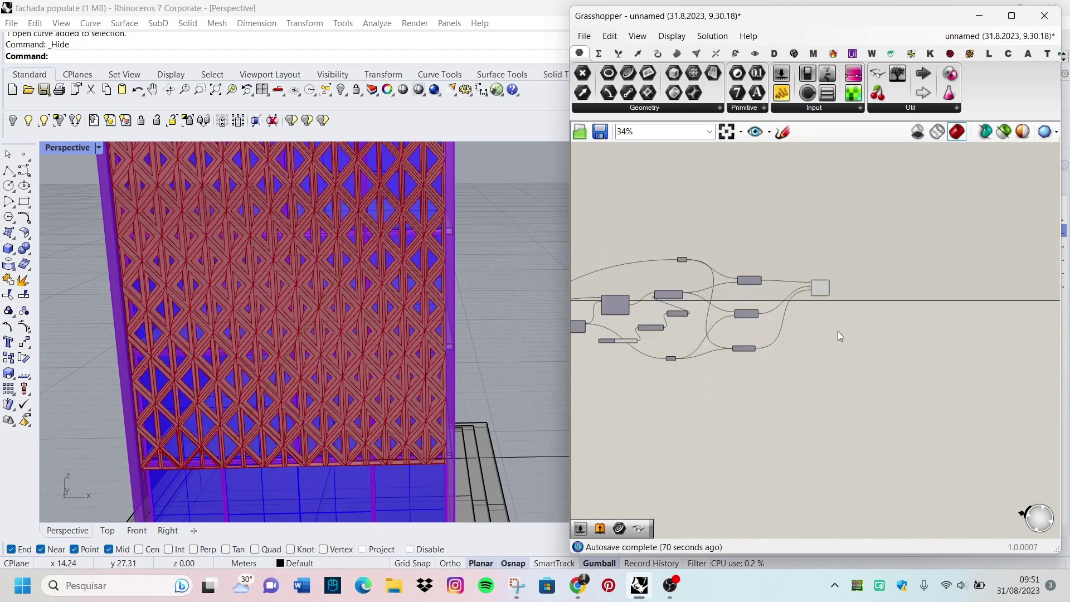
Bake the Merge component's Result into the Rhino model on Layer 04.
scroll(825, 289, "up", 4)
scroll(853, 304, "up", 3)
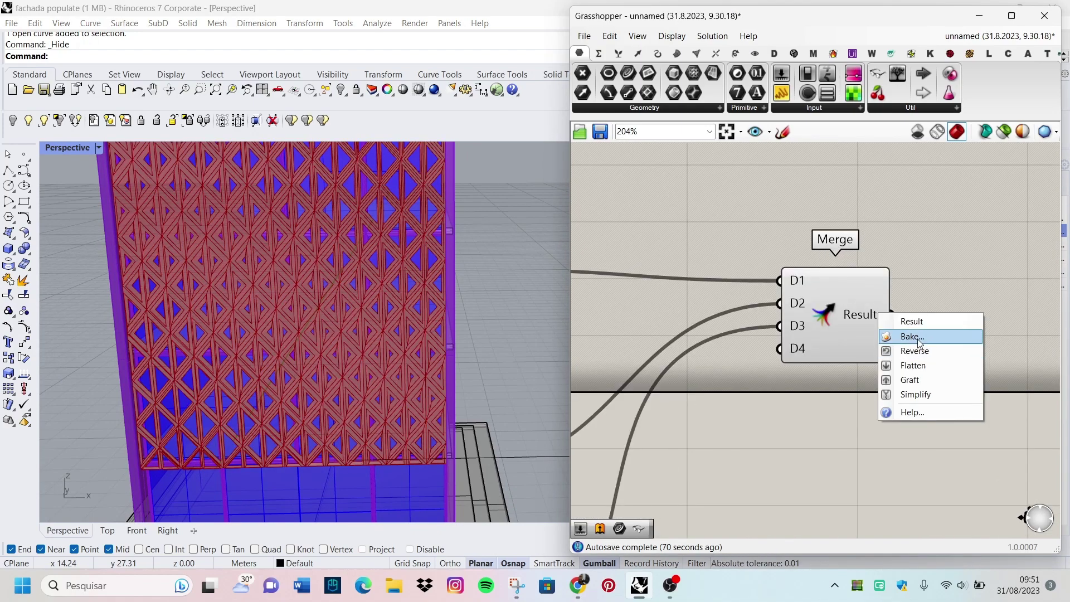
left_click(920, 341)
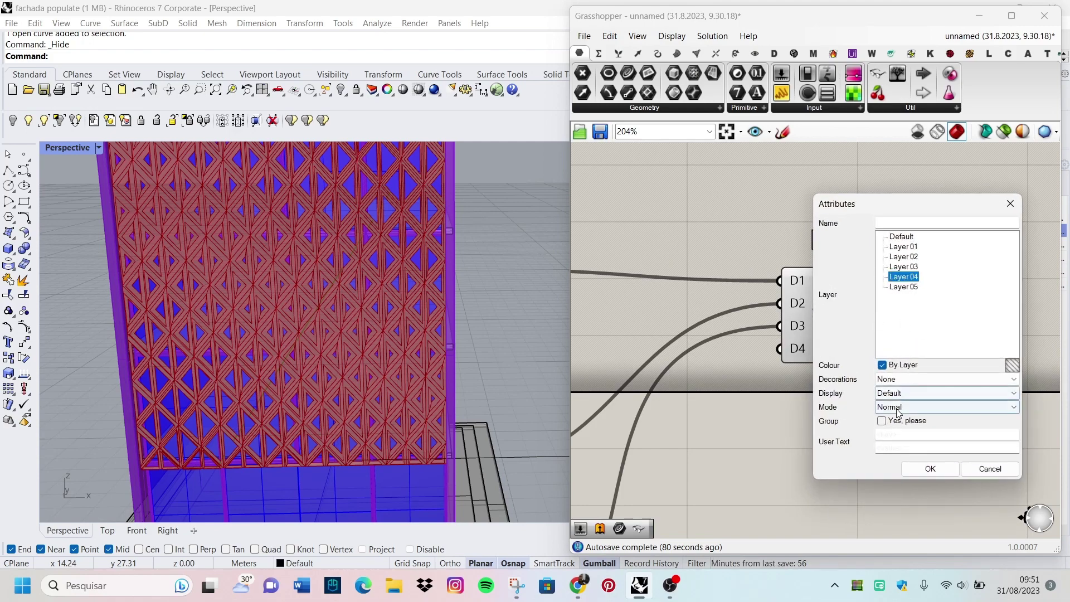
left_click(930, 469)
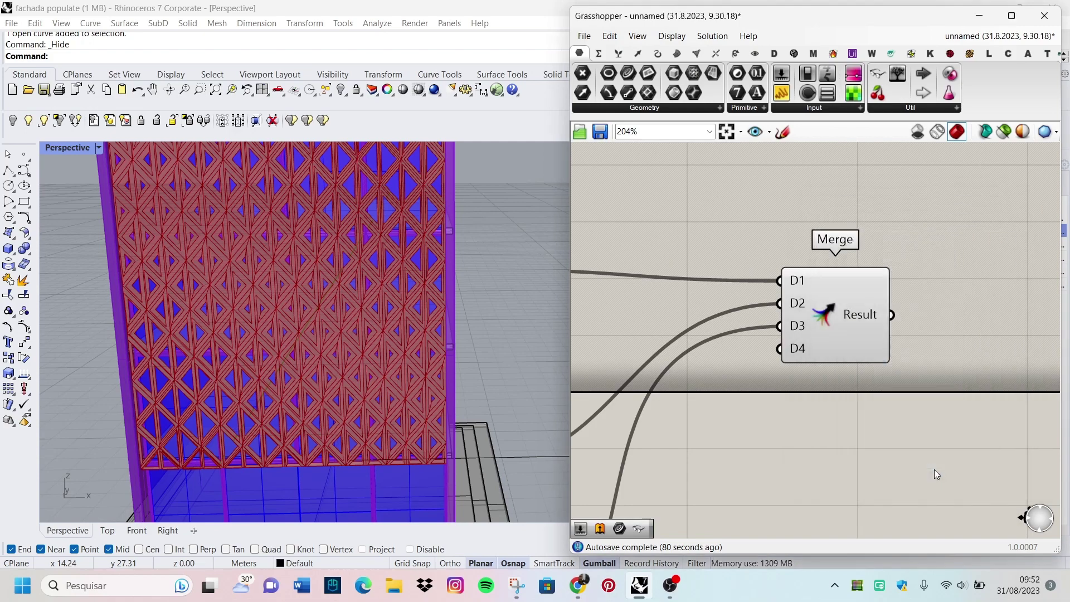
scroll(846, 320, "down", 2)
scroll(846, 323, "down", 5)
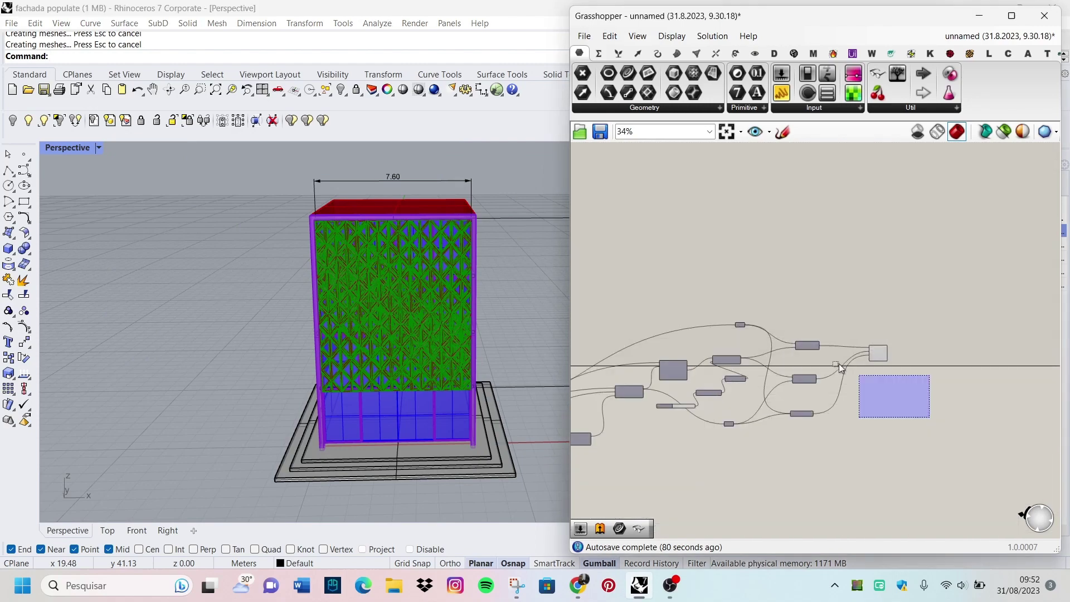
Minimize Grasshopper and switch the Perspective viewport to Rendered display.
left_click(979, 16)
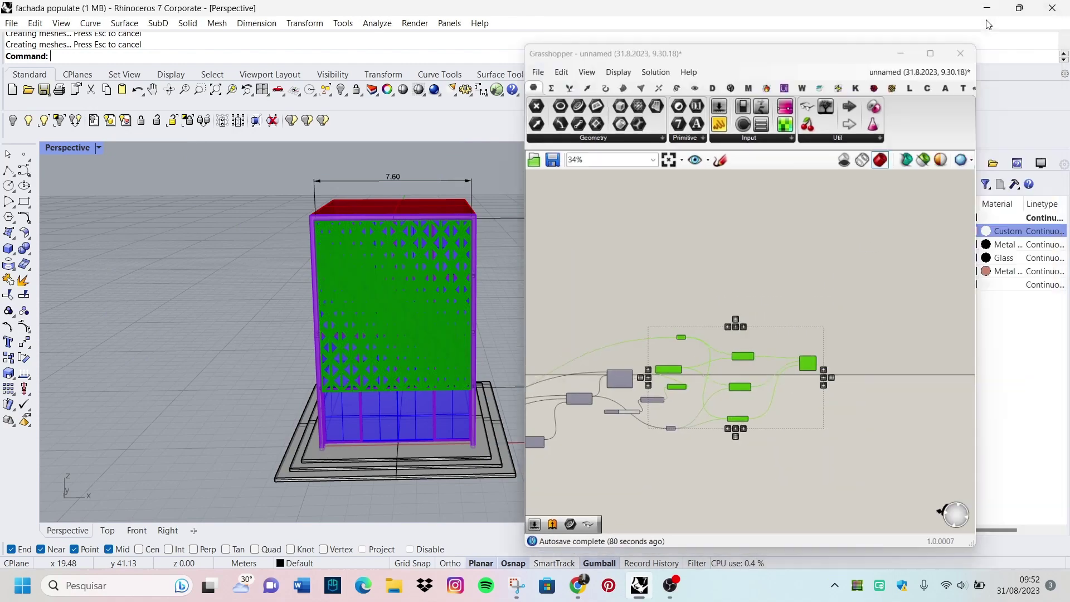
left_click(98, 149)
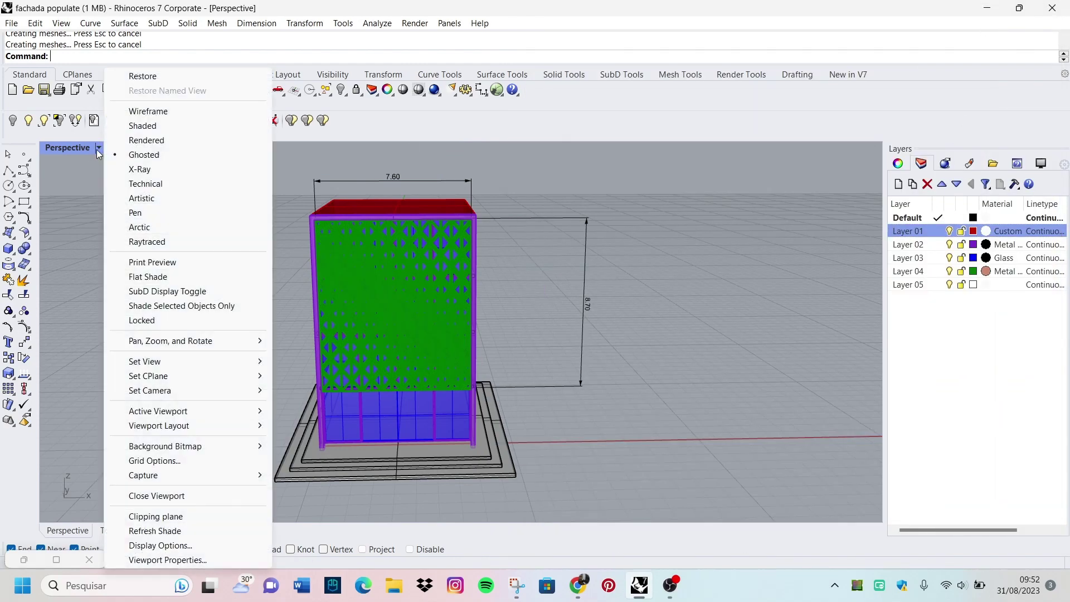
left_click(172, 145)
scroll(429, 288, "up", 3)
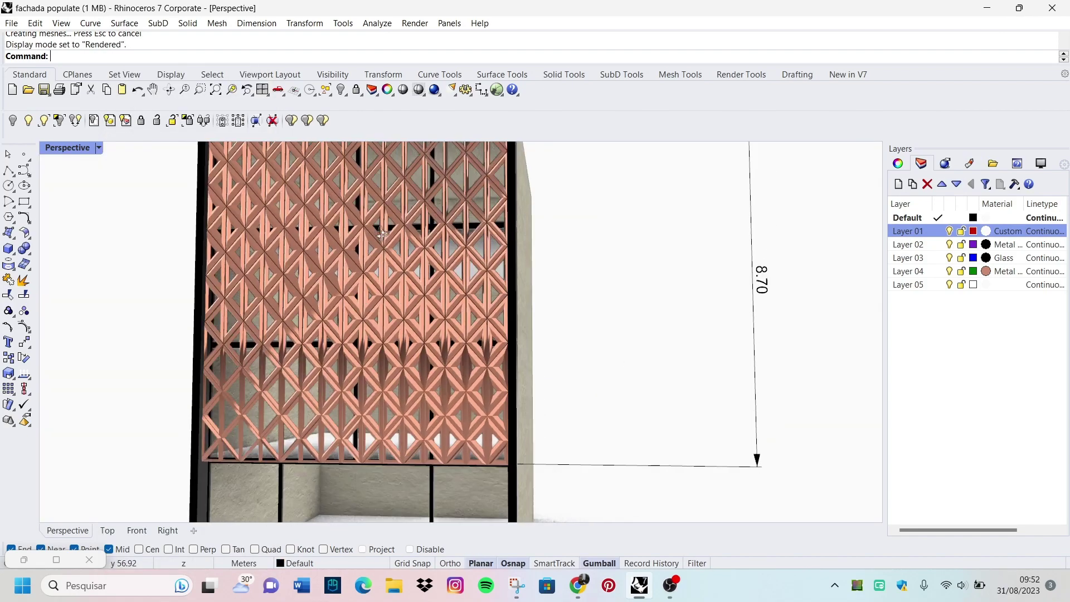
scroll(429, 288, "down", 3)
scroll(429, 288, "up", 2)
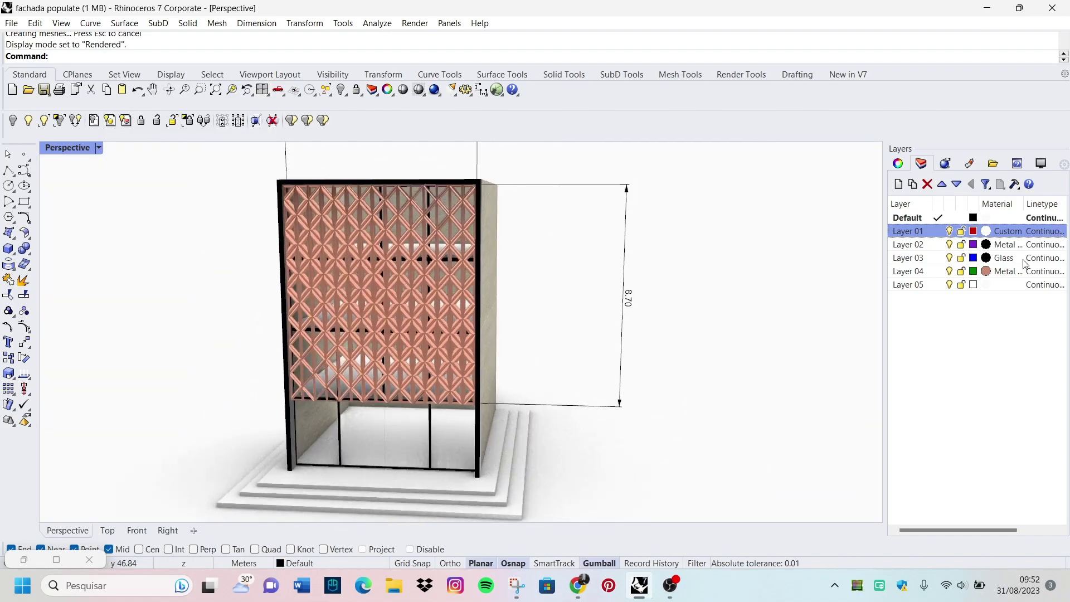
left_click(1009, 271)
Lower the Green value to make Layer 04's metal colour red #CA1332, and apply it.
left_click(614, 255)
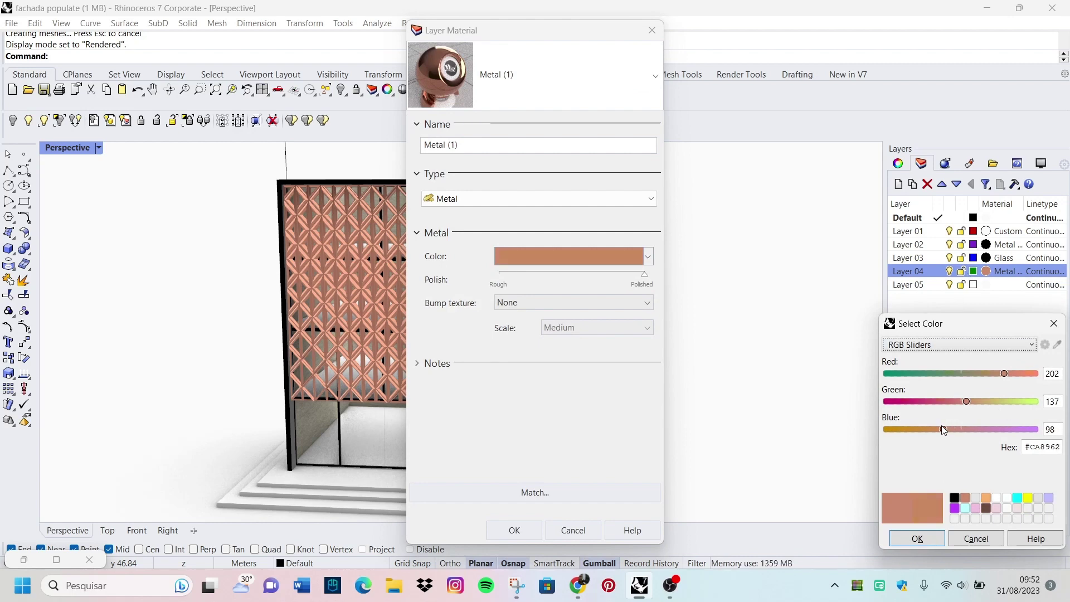
left_click_drag(966, 401, 902, 402)
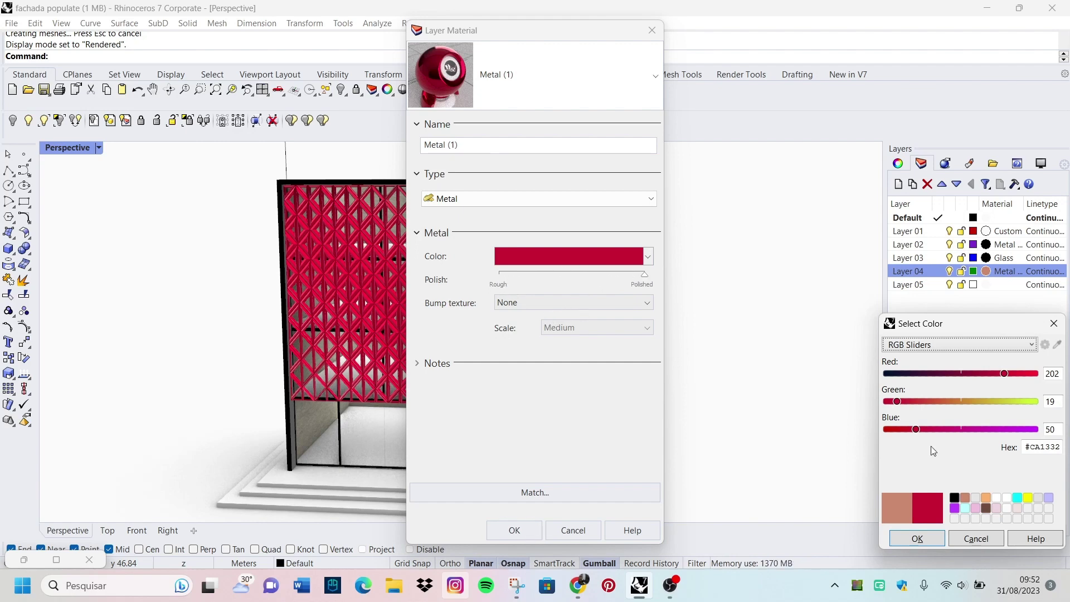
left_click(917, 539)
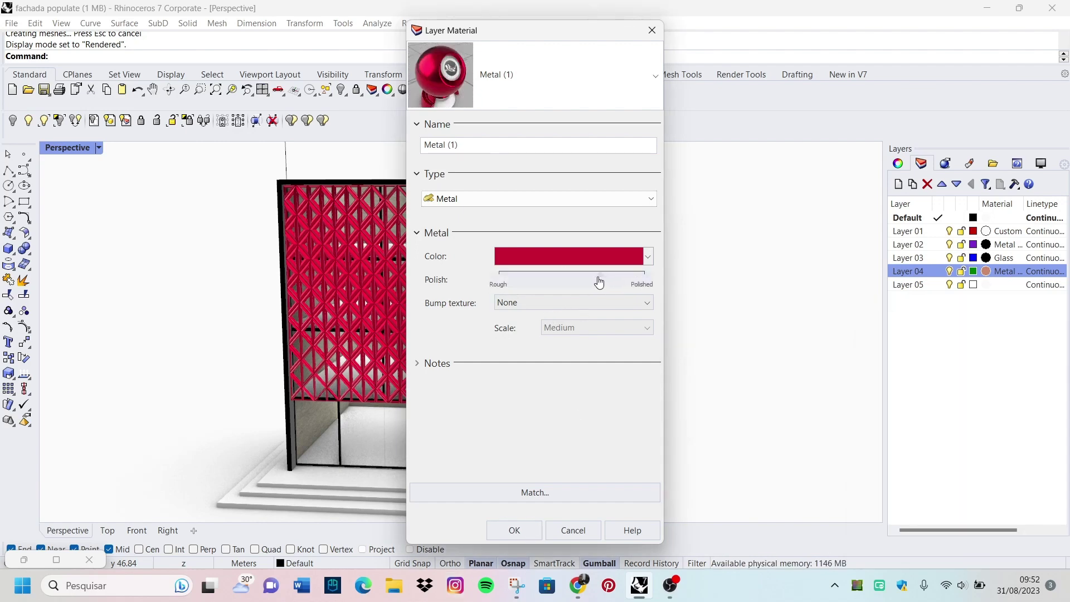
left_click(514, 529)
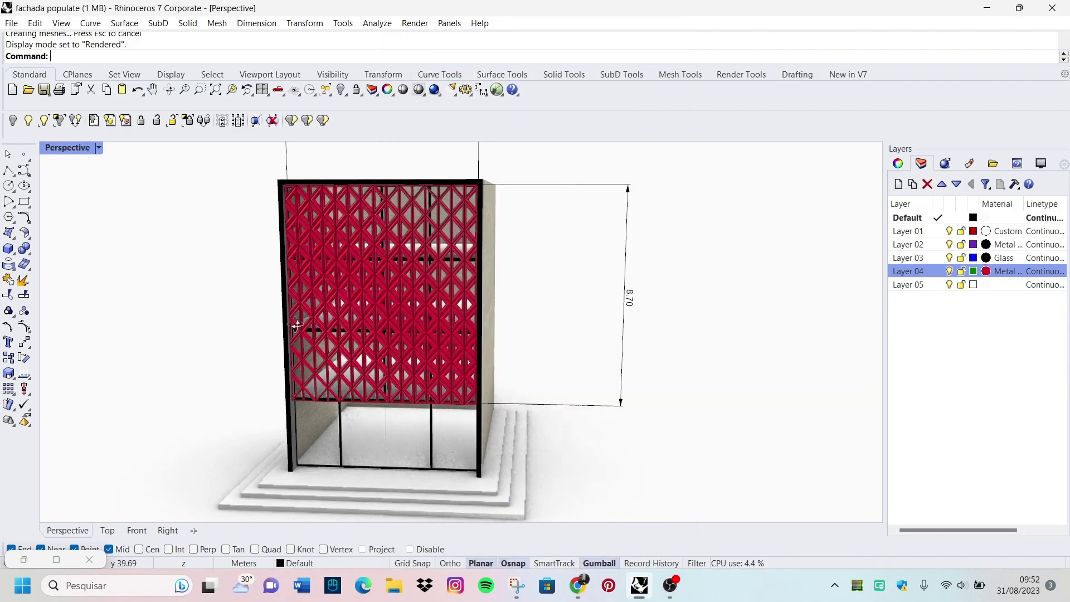
Select all objects, ungroup them, and remove the 8.70 height dimension beside the facade.
scroll(329, 325, "up", 5)
scroll(329, 325, "down", 5)
scroll(379, 293, "up", 4)
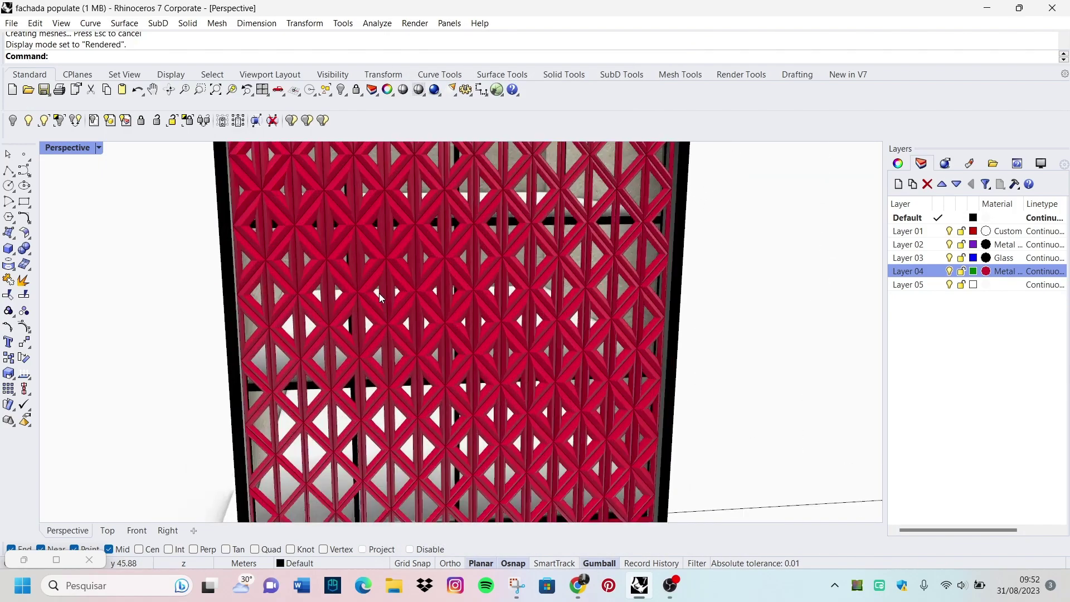
scroll(402, 329, "down", 2)
mouse_move(403, 330)
right_mouse_down()
mouse_move(413, 319)
mouse_move(246, 310)
mouse_move(524, 301)
right_mouse_up()
scroll(414, 319, "down", 3)
scroll(525, 301, "down", 3)
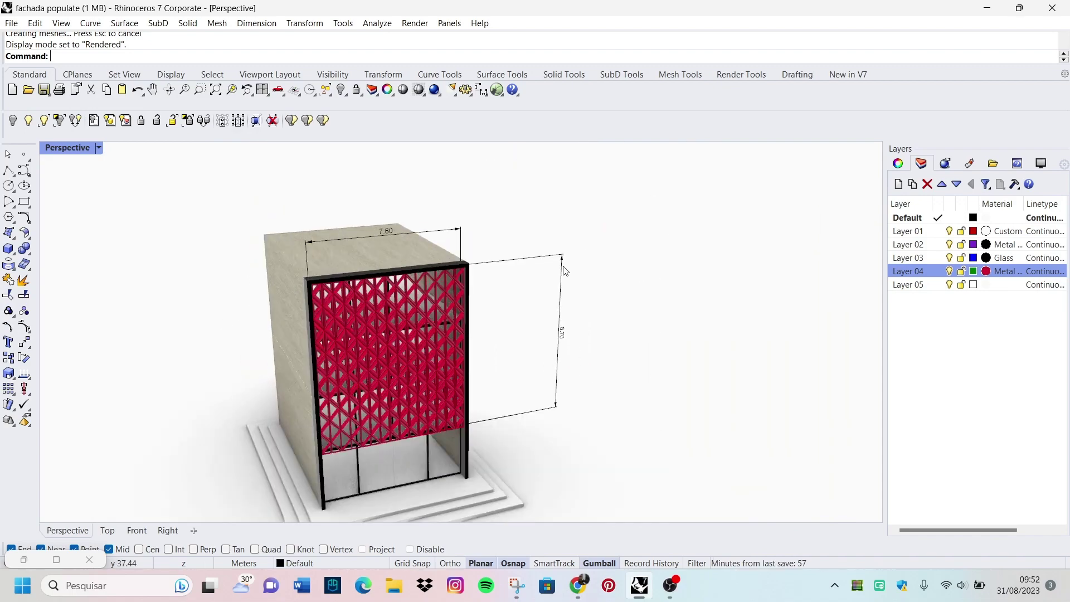
key("ctrl+a")
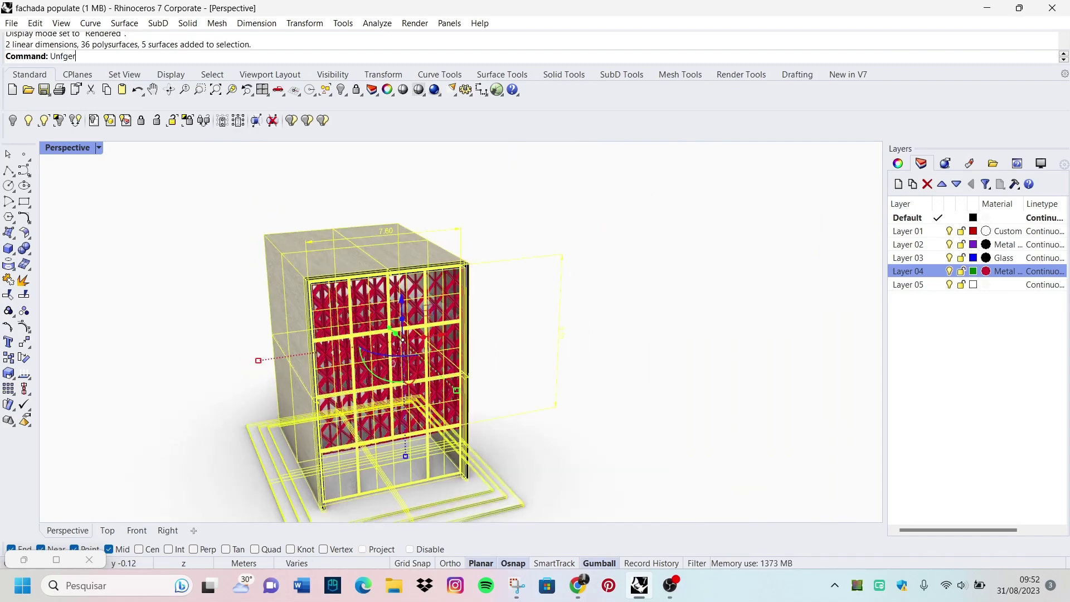
key("Return")
left_click(564, 271)
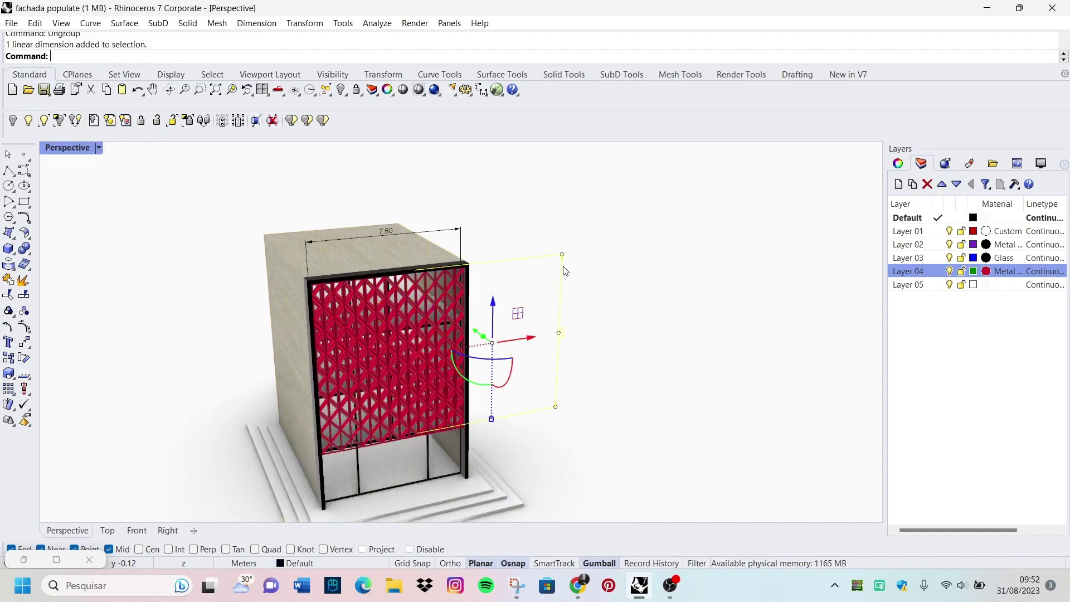
right_click_drag(452, 235, 453, 310)
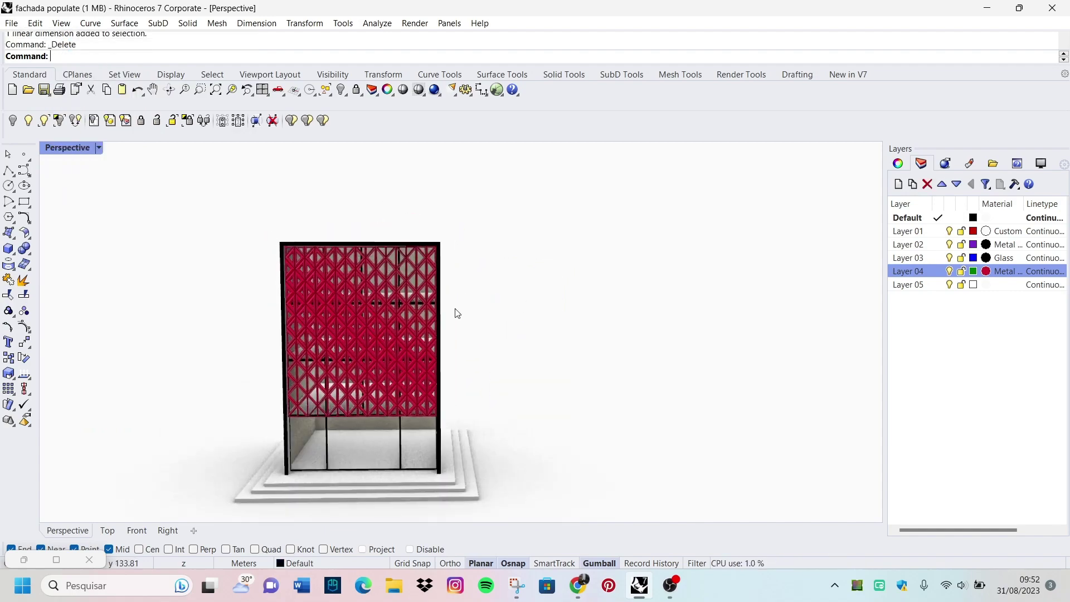
scroll(336, 335, "up", 3)
scroll(343, 313, "up", 2)
scroll(338, 312, "up", 4)
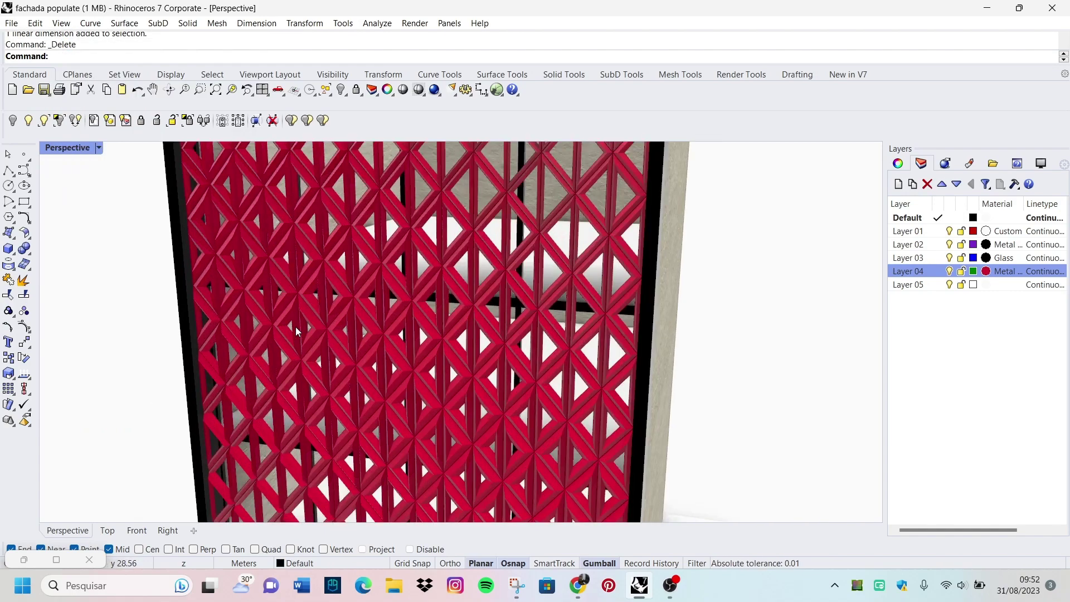
scroll(334, 303, "down", 4)
right_click_drag(346, 296, 322, 270)
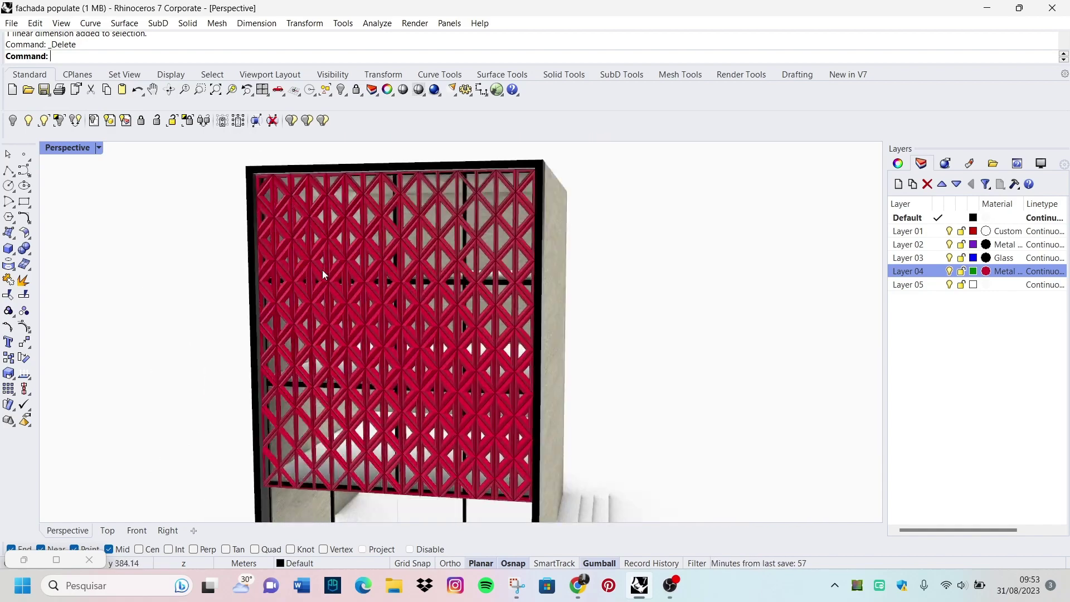
scroll(242, 233, "up", 3)
right_click_drag(242, 233, 302, 269)
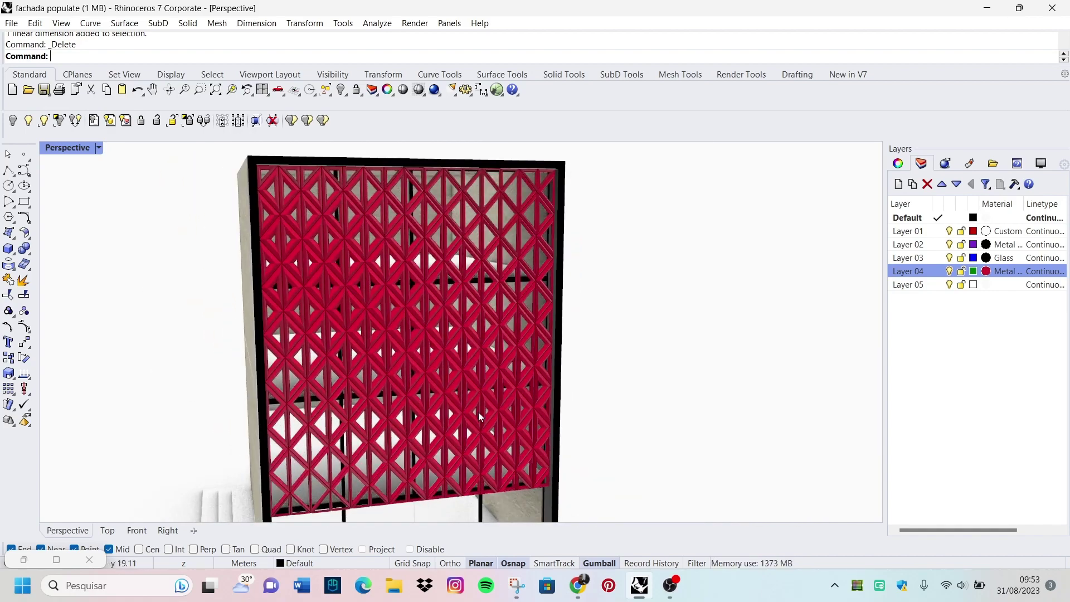
mouse_move(557, 415)
right_mouse_down()
mouse_move(302, 440)
mouse_move(348, 436)
right_mouse_up()
scroll(302, 441, "up", 2)
scroll(302, 423, "down", 2)
scroll(406, 220, "up", 2)
scroll(271, 239, "up", 1)
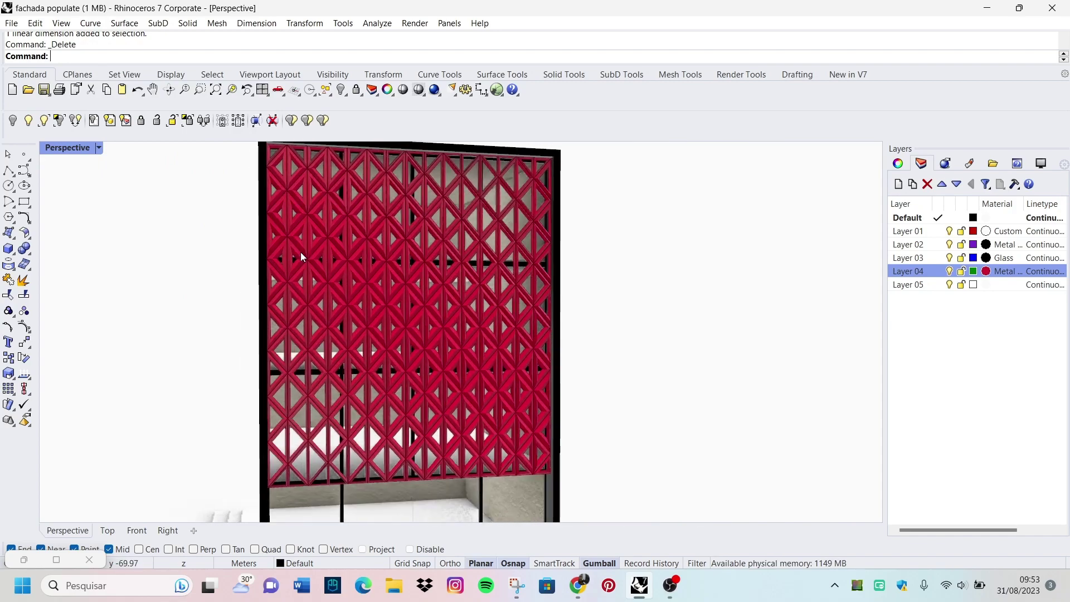
scroll(300, 252, "up", 2)
scroll(278, 247, "up", 2)
scroll(436, 268, "down", 3)
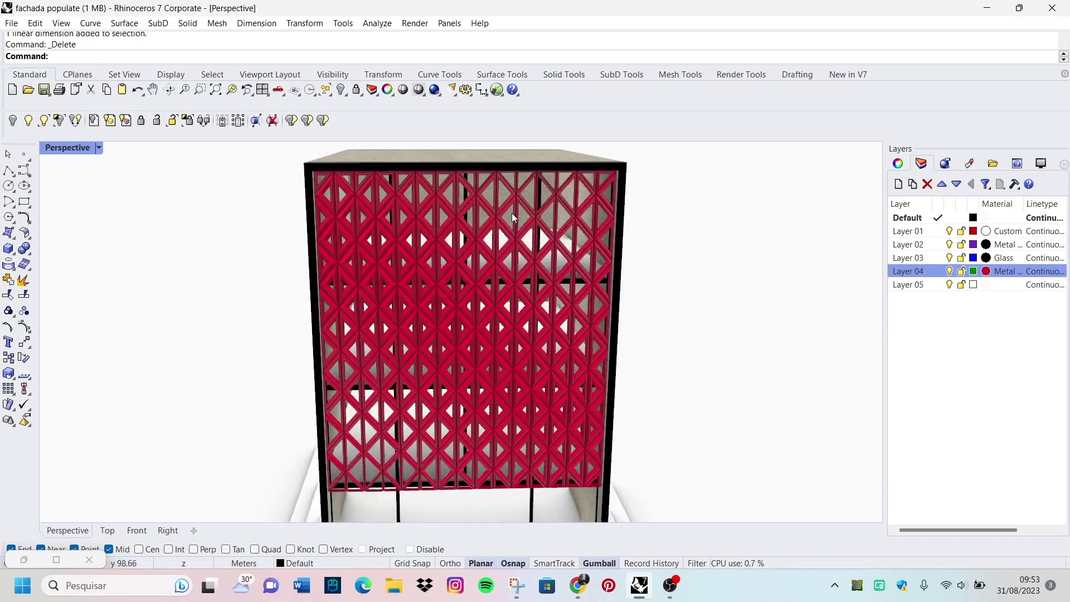
scroll(442, 302, "up", 2)
scroll(617, 208, "up", 3)
mouse_move(617, 209)
right_mouse_down()
mouse_move(572, 245)
mouse_move(341, 306)
right_mouse_up()
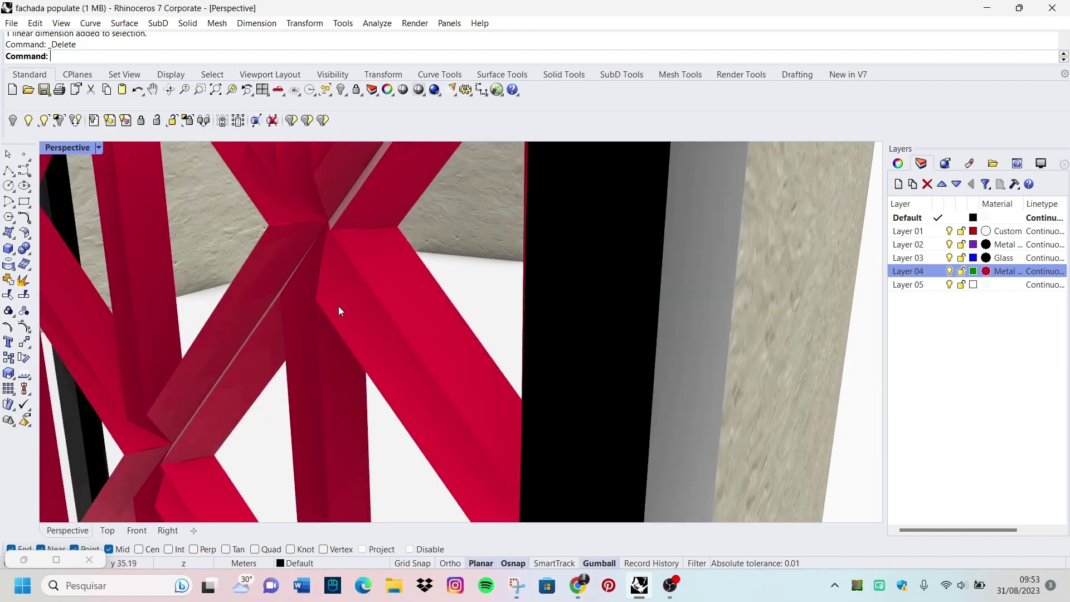
scroll(382, 303, "down", 3)
scroll(407, 298, "up", 1)
scroll(406, 299, "up", 2)
scroll(582, 346, "up", 3)
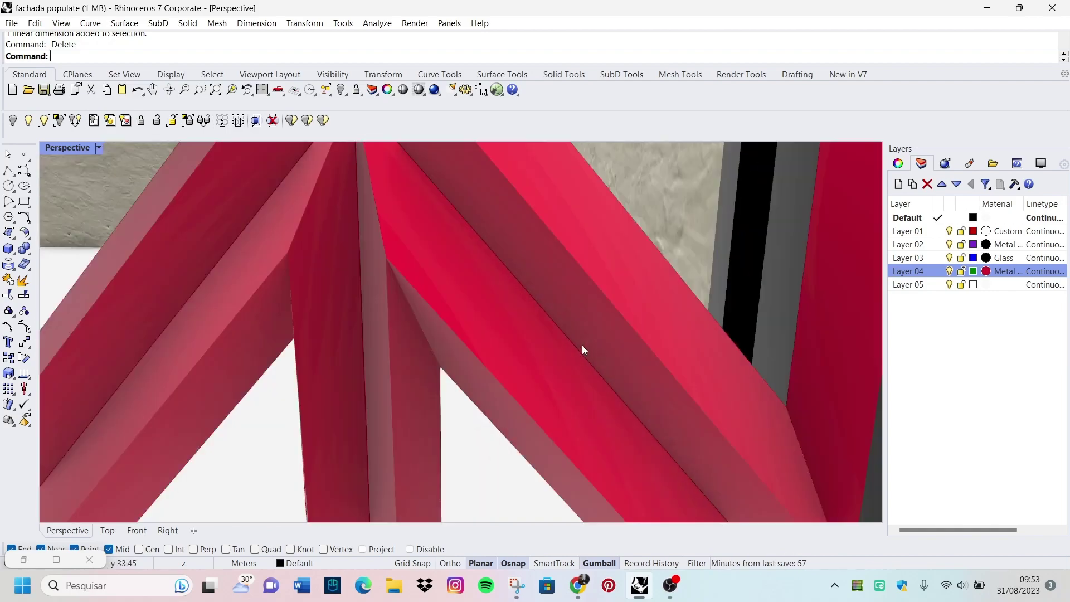
scroll(567, 329, "down", 2)
scroll(572, 318, "down", 1)
scroll(625, 288, "up", 3)
scroll(625, 284, "down", 2)
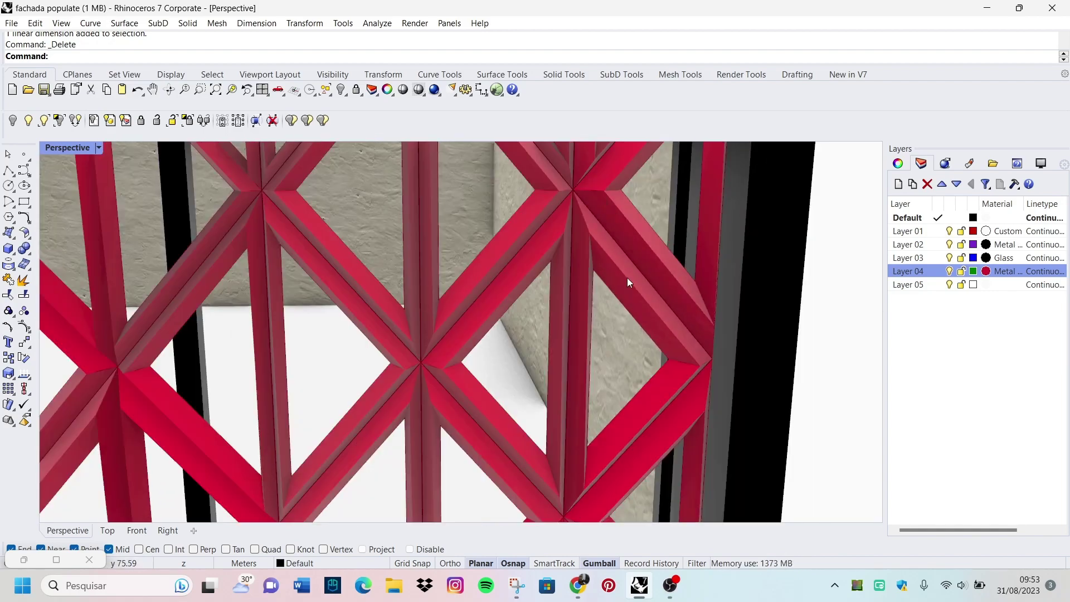
key("ctrl+shift+g")
scroll(543, 296, "down", 2)
scroll(446, 312, "down", 2)
scroll(349, 318, "up", 1)
scroll(352, 317, "down", 1)
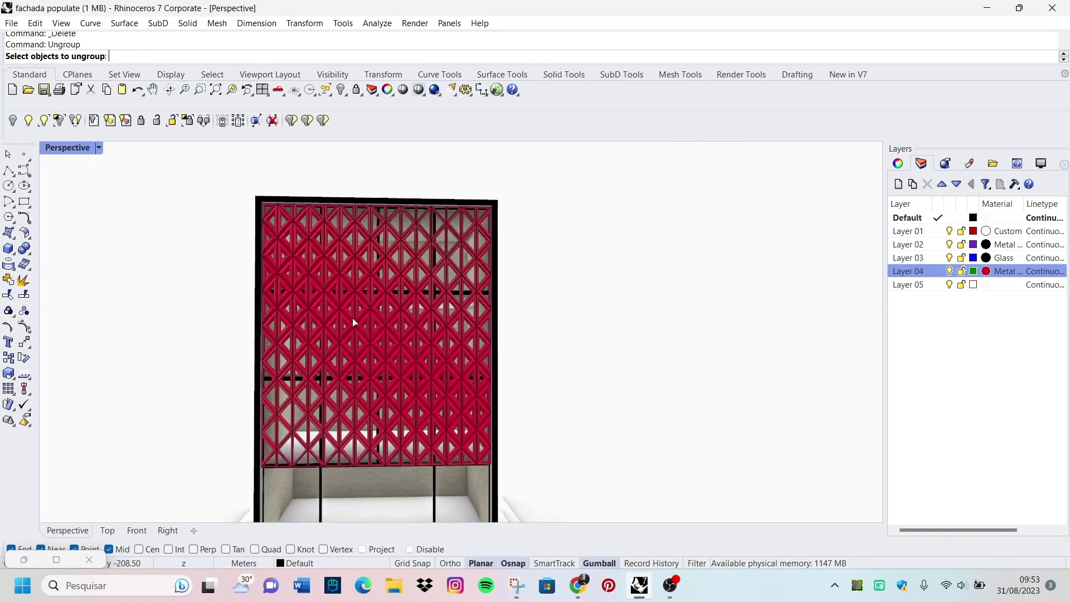
scroll(352, 318, "down", 2)
mouse_move(370, 382)
right_mouse_down()
mouse_move(290, 414)
mouse_move(410, 362)
right_mouse_up()
scroll(405, 360, "down", 1)
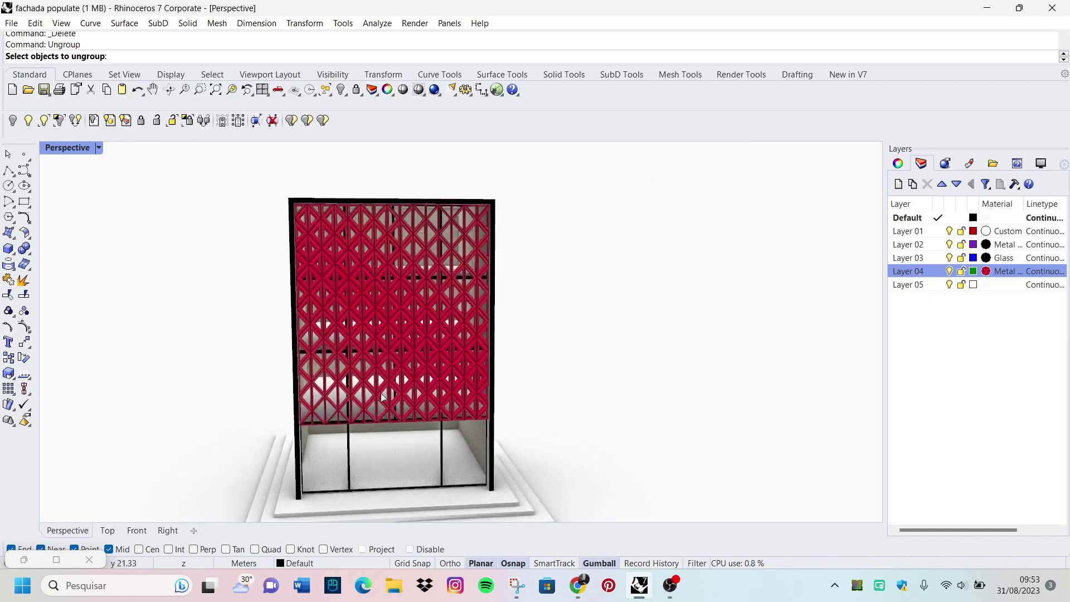